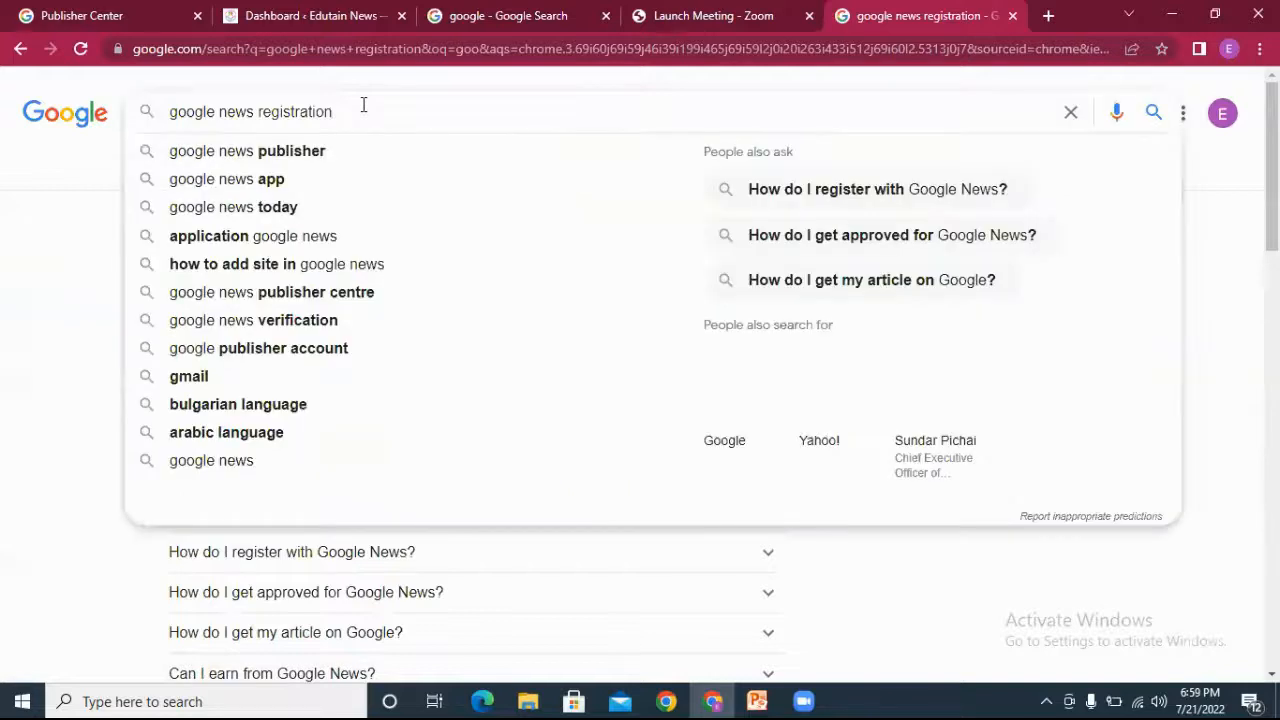
Step: Open the "Show up in Google News - Publisher Center Help" article from the google news registration search results
click(57, 251)
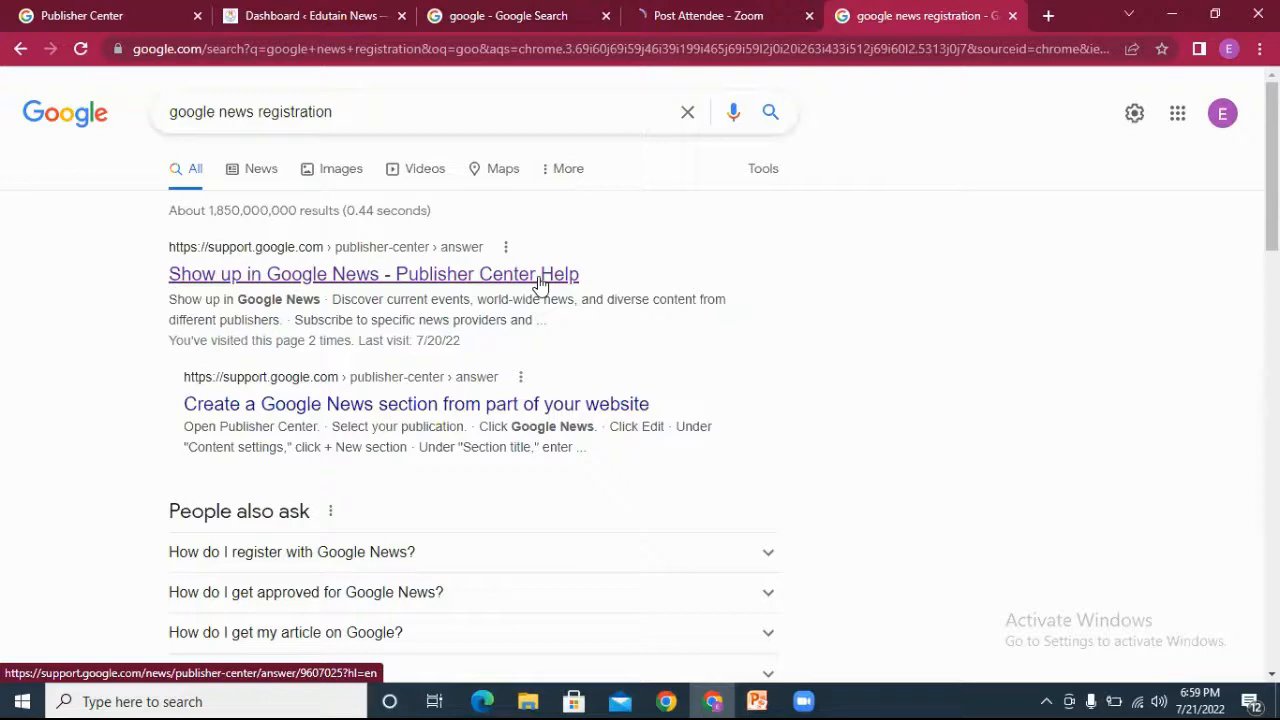
scroll(1120, 260, down, 3)
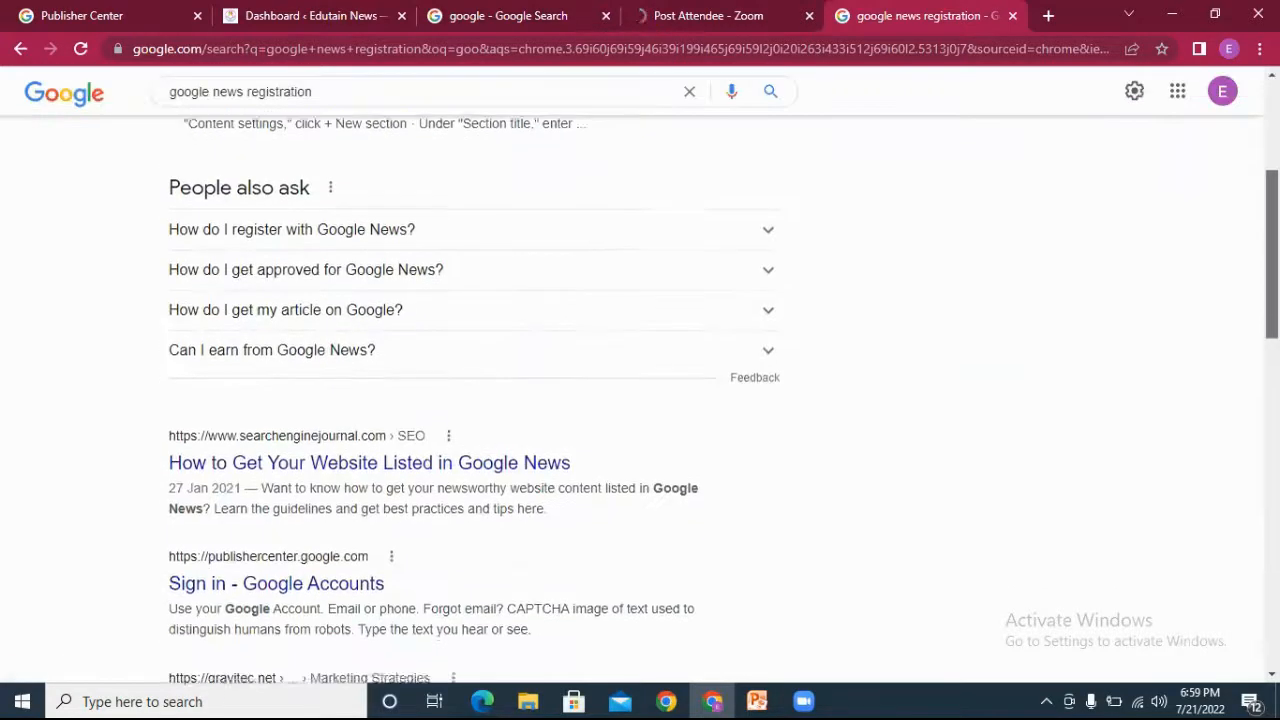
mouse_move(1272, 254)
mouse_down()
mouse_move(1272, 213)
mouse_move(1272, 250)
mouse_up()
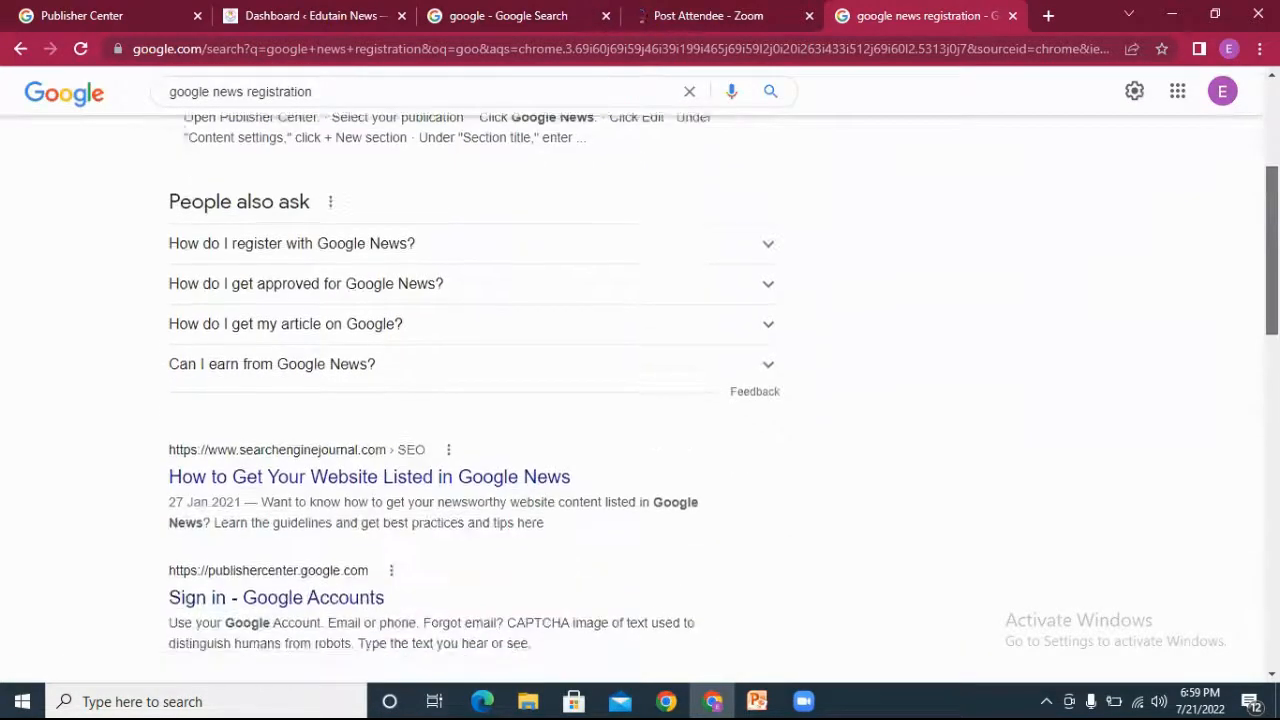
scroll(1272, 250, down, 3)
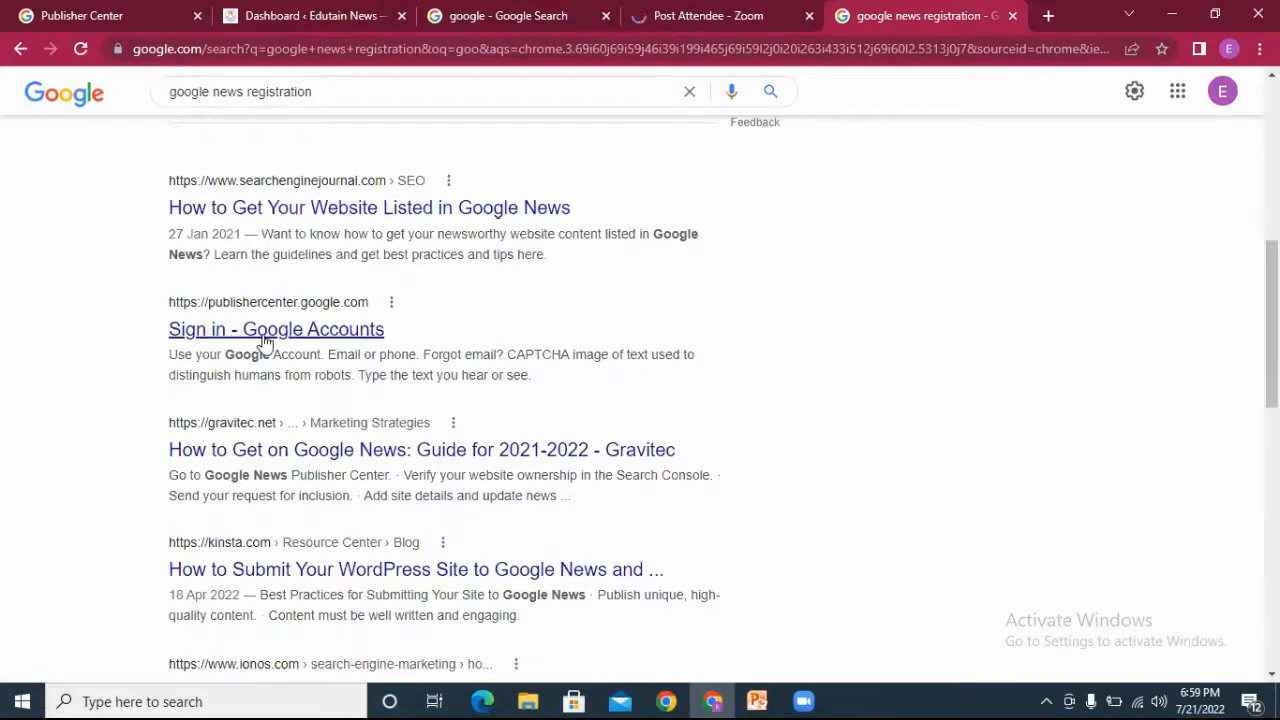
drag(1272, 311, 1272, 152)
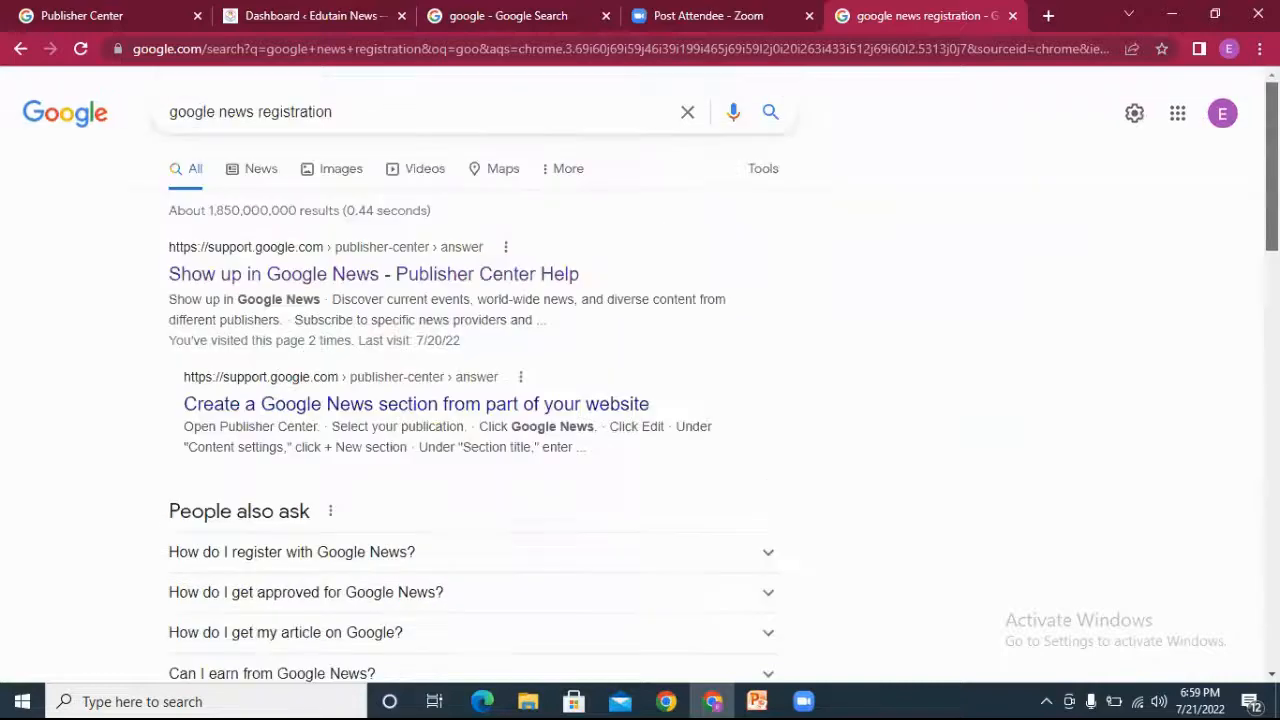
click(372, 284)
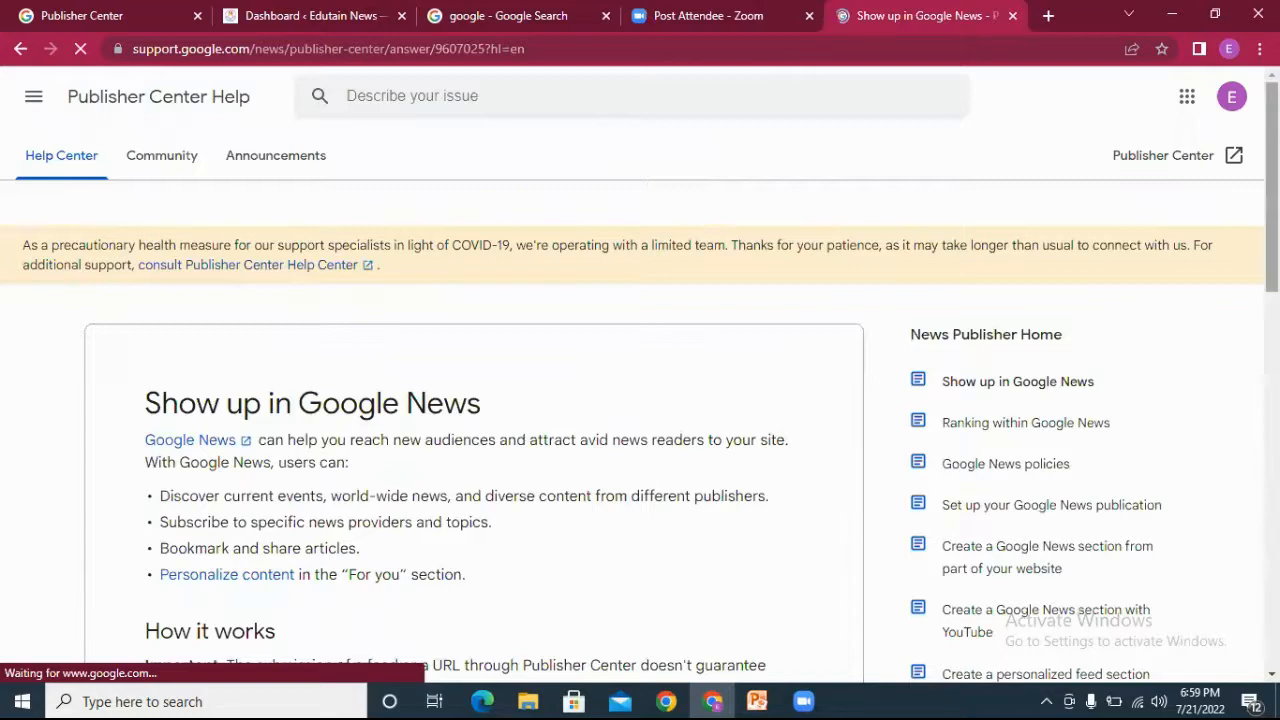
Step: Open Publisher Center through the link in the article's "How it works" section
scroll(1189, 214, down, 2)
scroll(207, 428, down, 3)
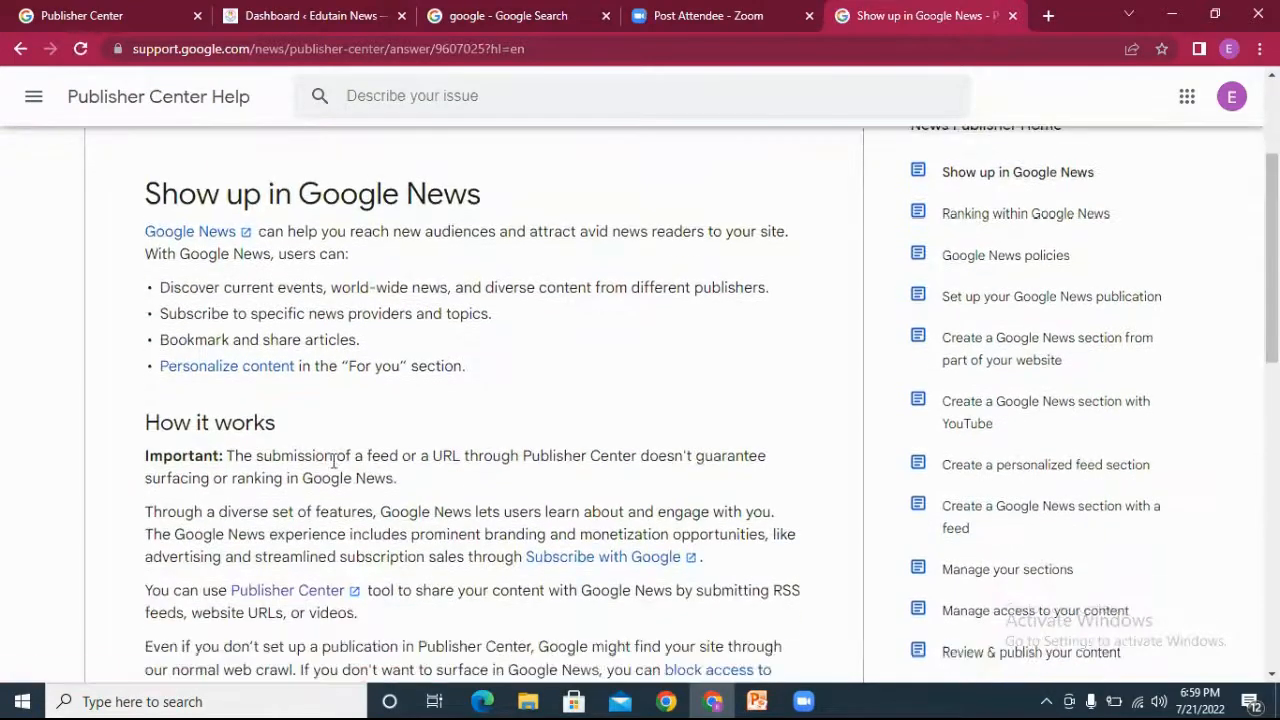
click(317, 597)
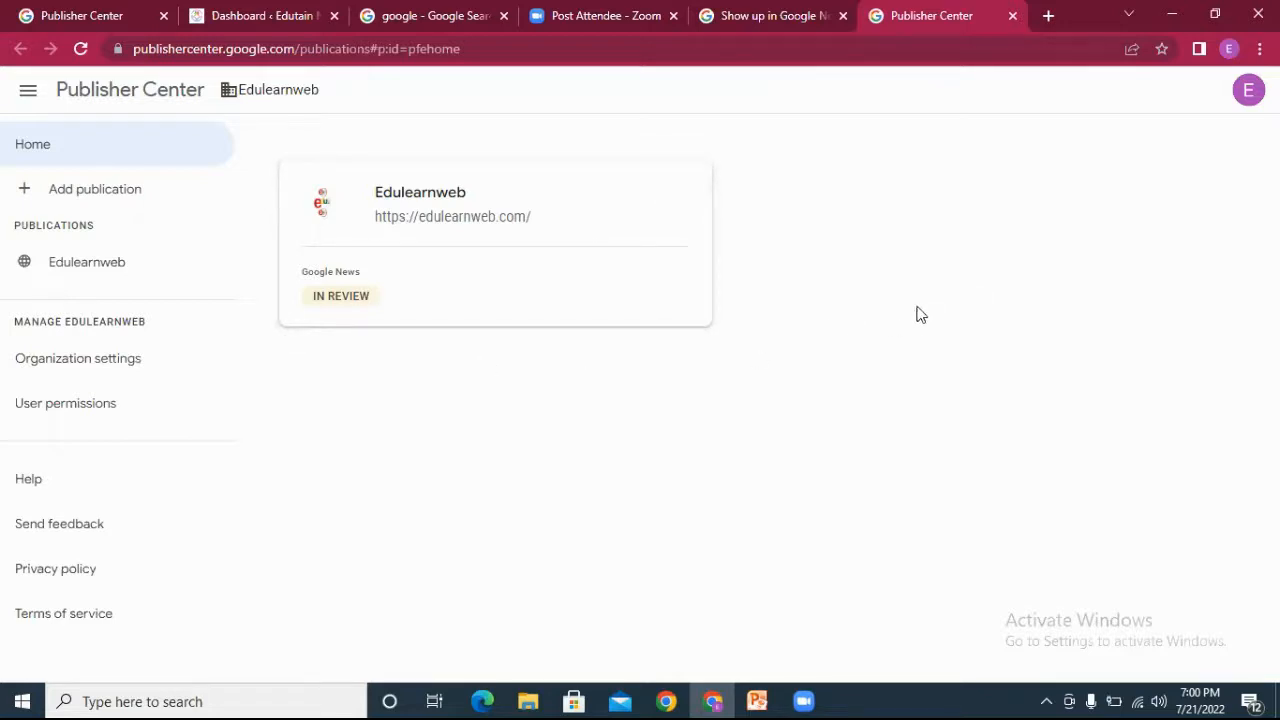
Step: Start adding another publication and name it Edutainnews
click(79, 191)
click(536, 316)
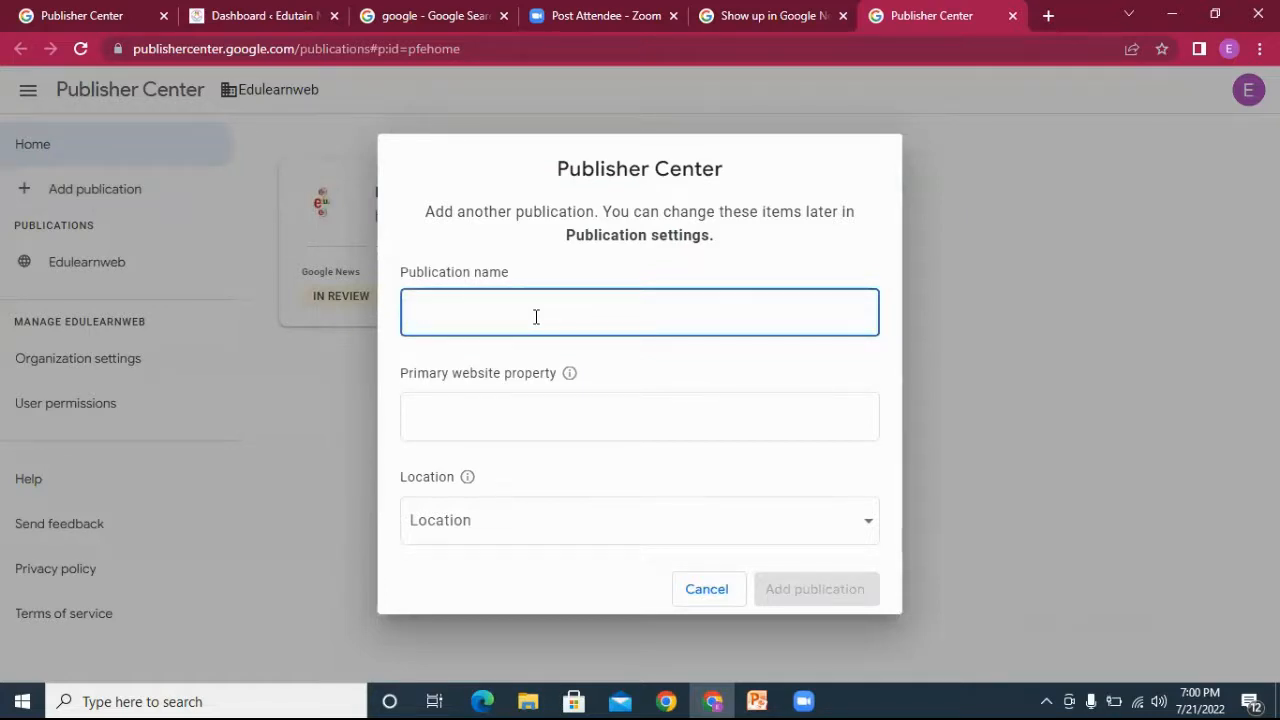
text(Edutainnews)
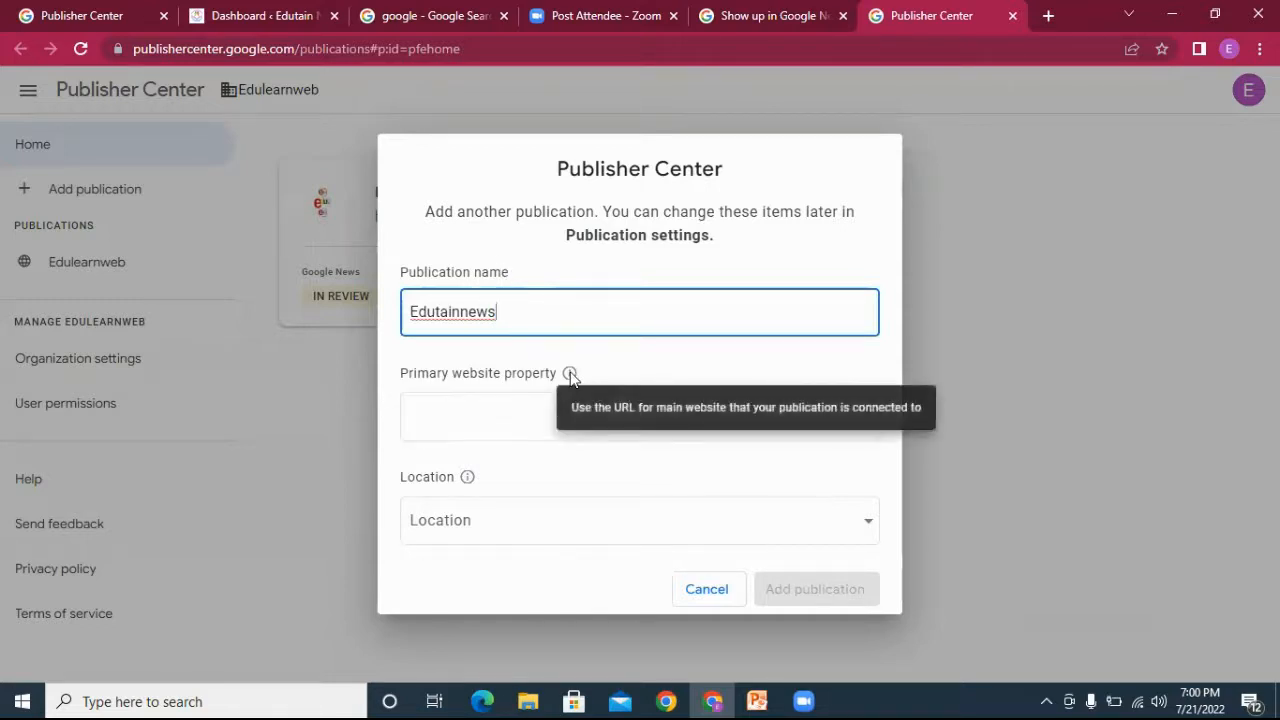
click(452, 426)
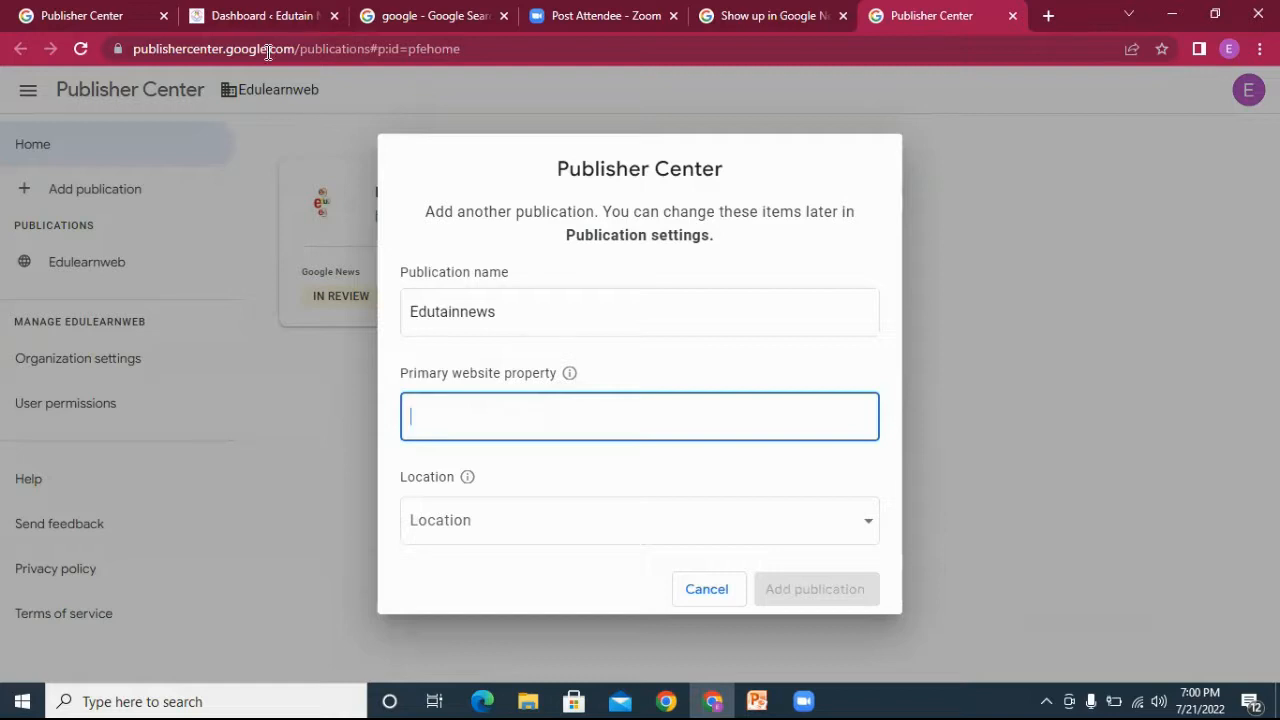
click(264, 16)
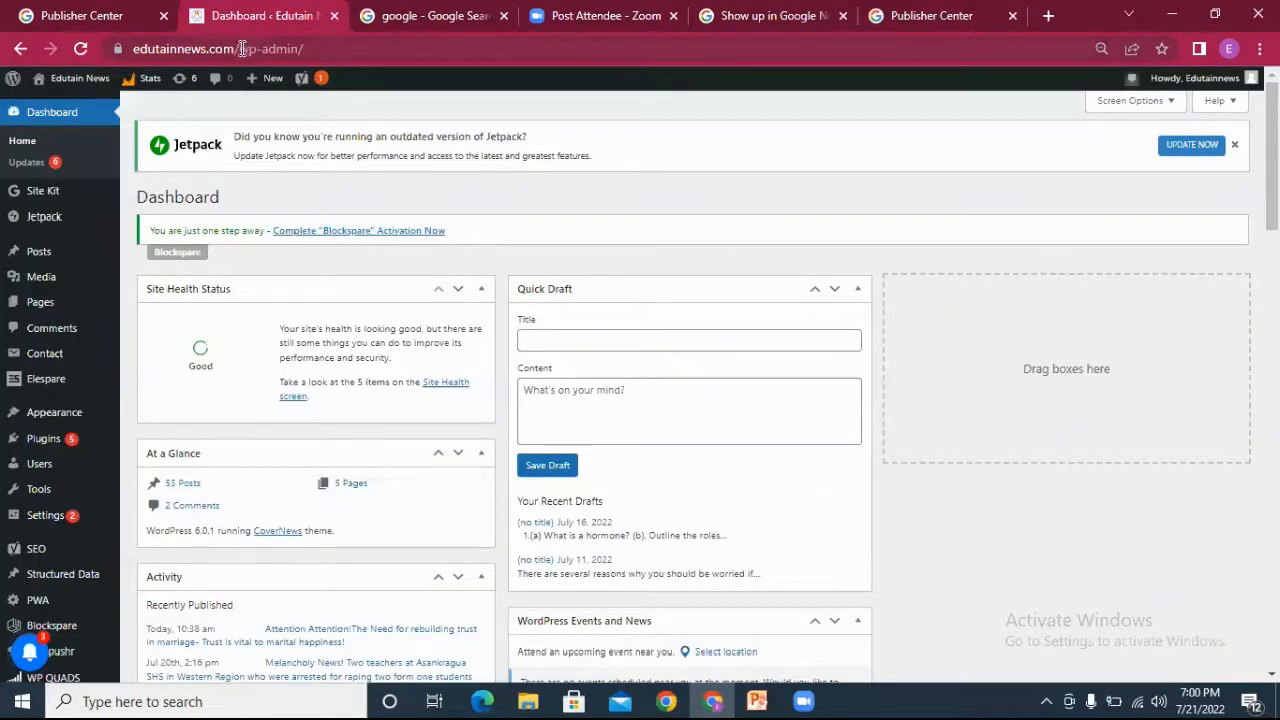
drag(234, 48, 105, 60)
key(ctrl+c)
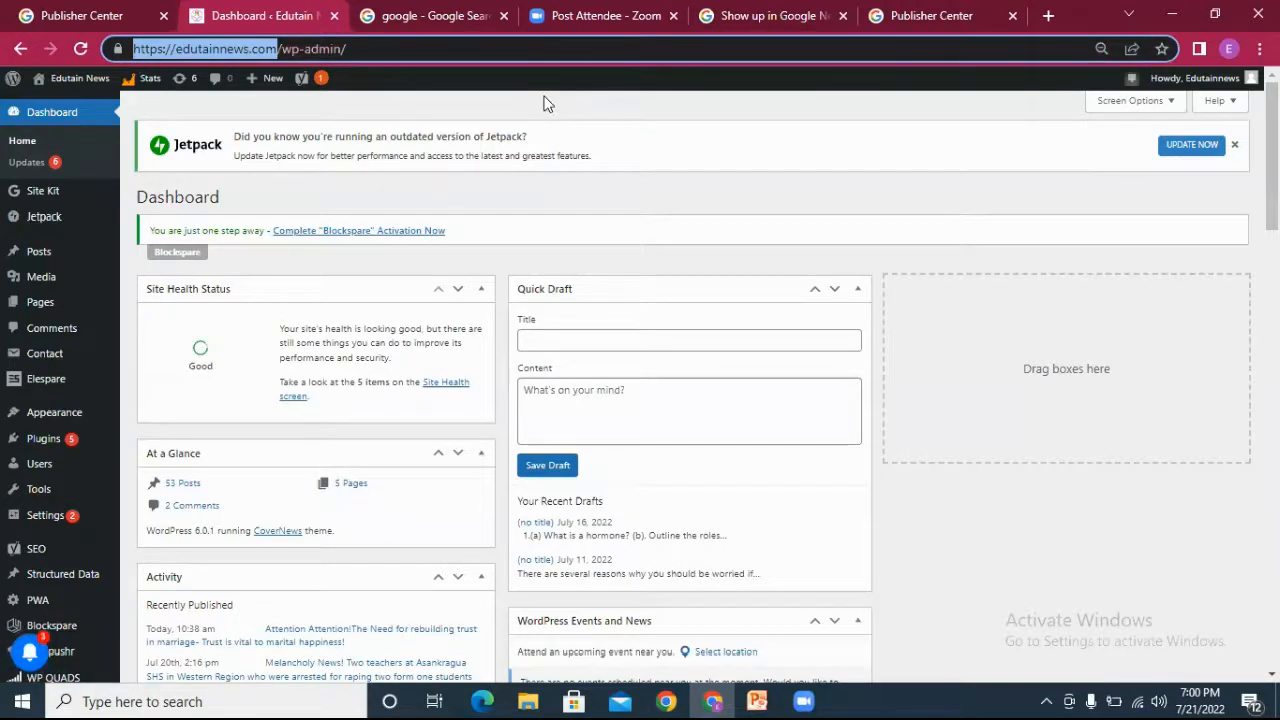
click(931, 16)
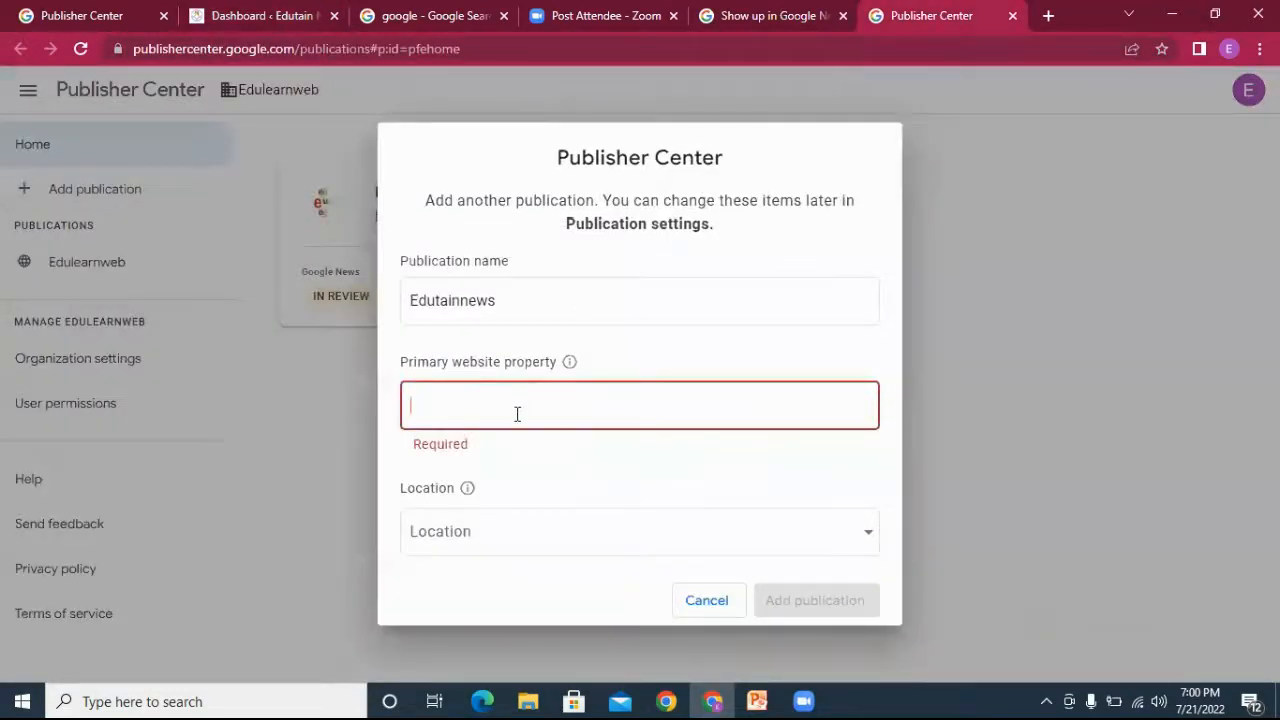
key(ctrl+v)
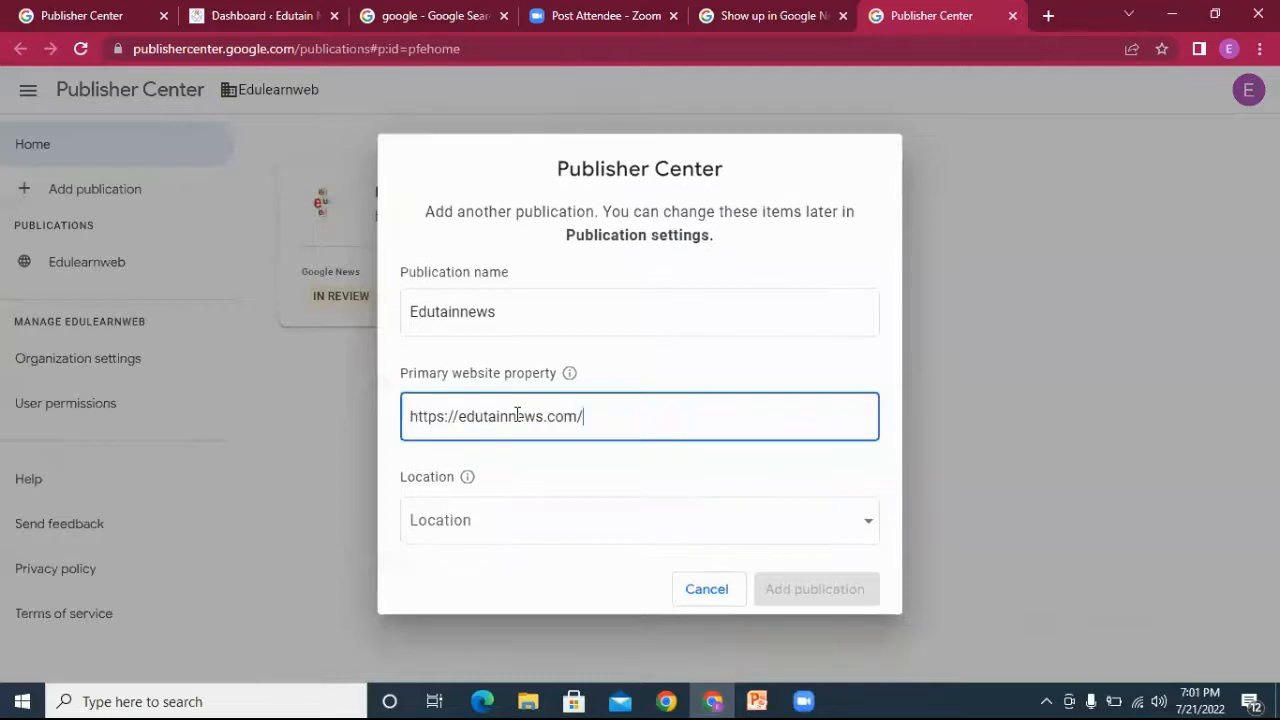
Step: Set the new publication's location to Ghana
click(531, 518)
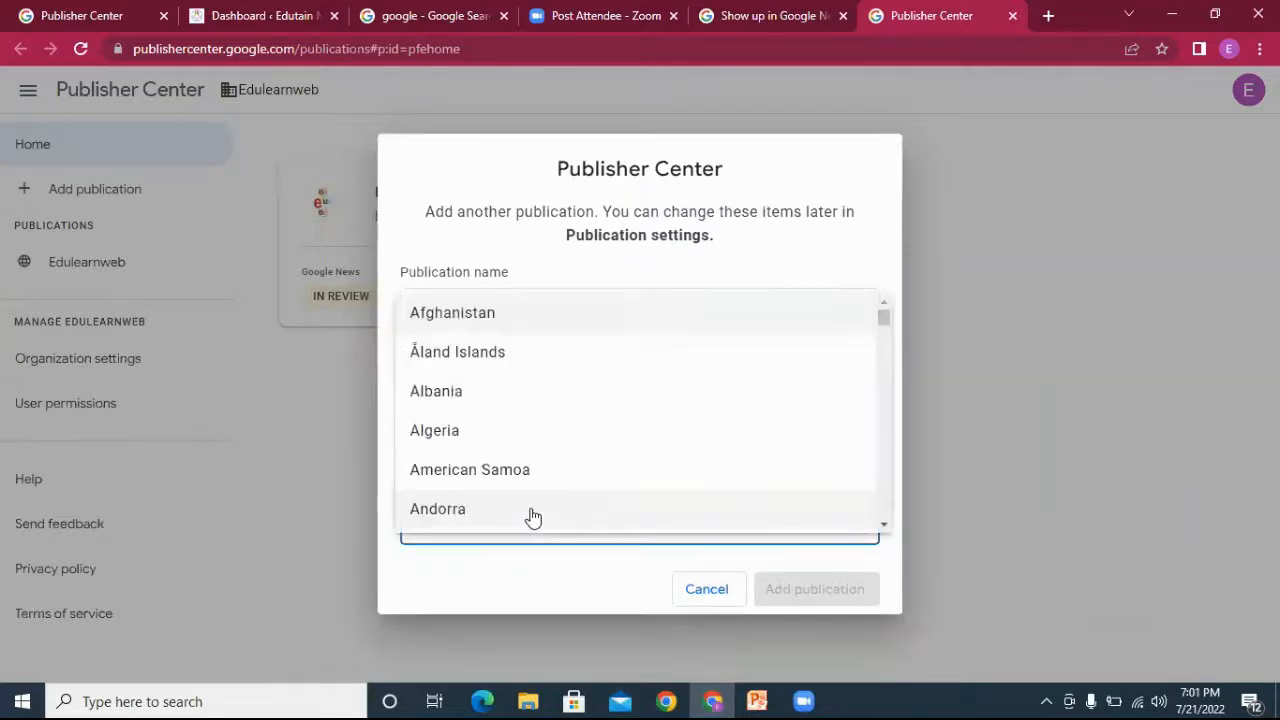
scroll(533, 517, down, 20)
scroll(530, 517, down, 5)
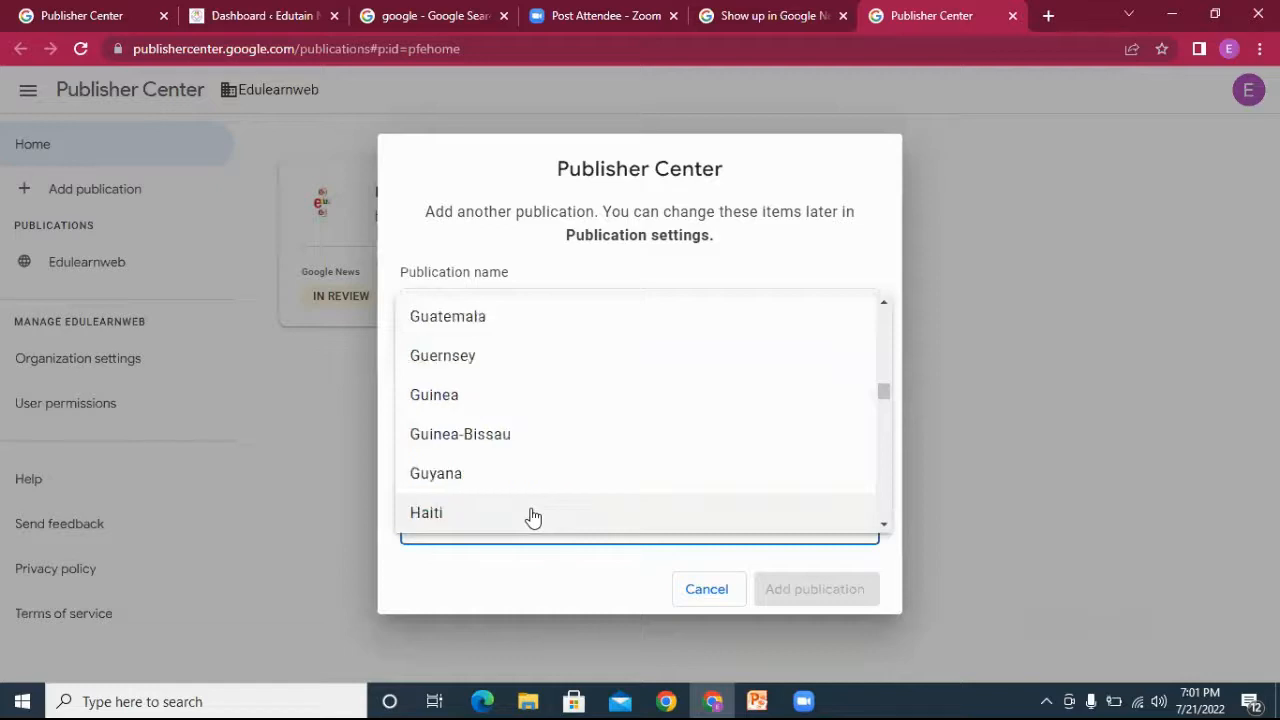
scroll(530, 517, up, 20)
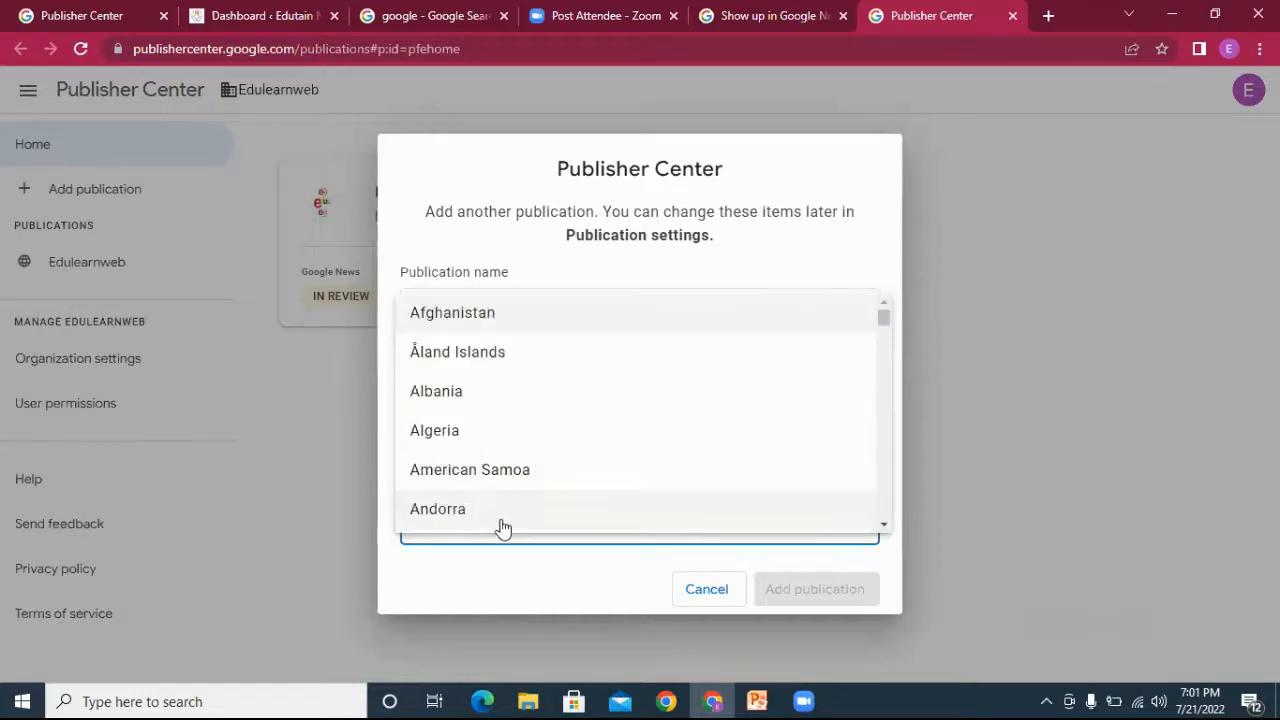
scroll(503, 529, down, 20)
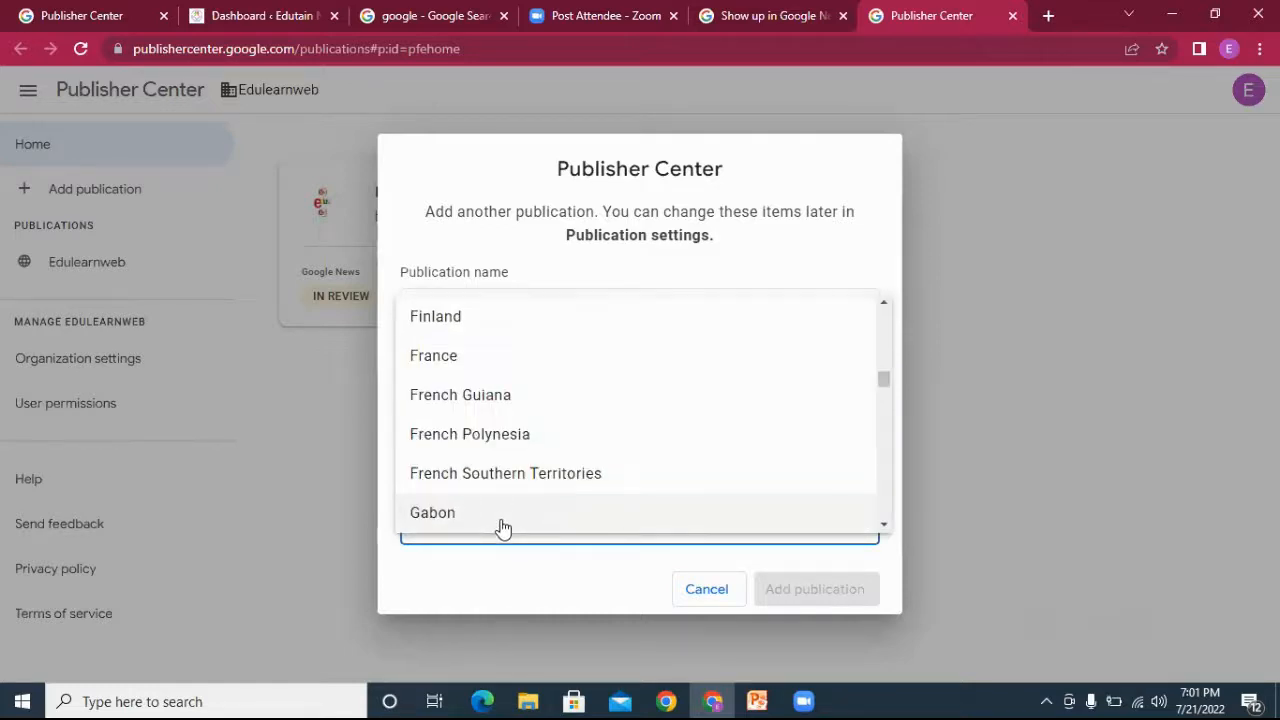
key(Down)
key(Down)
key(Down)
key(Down)
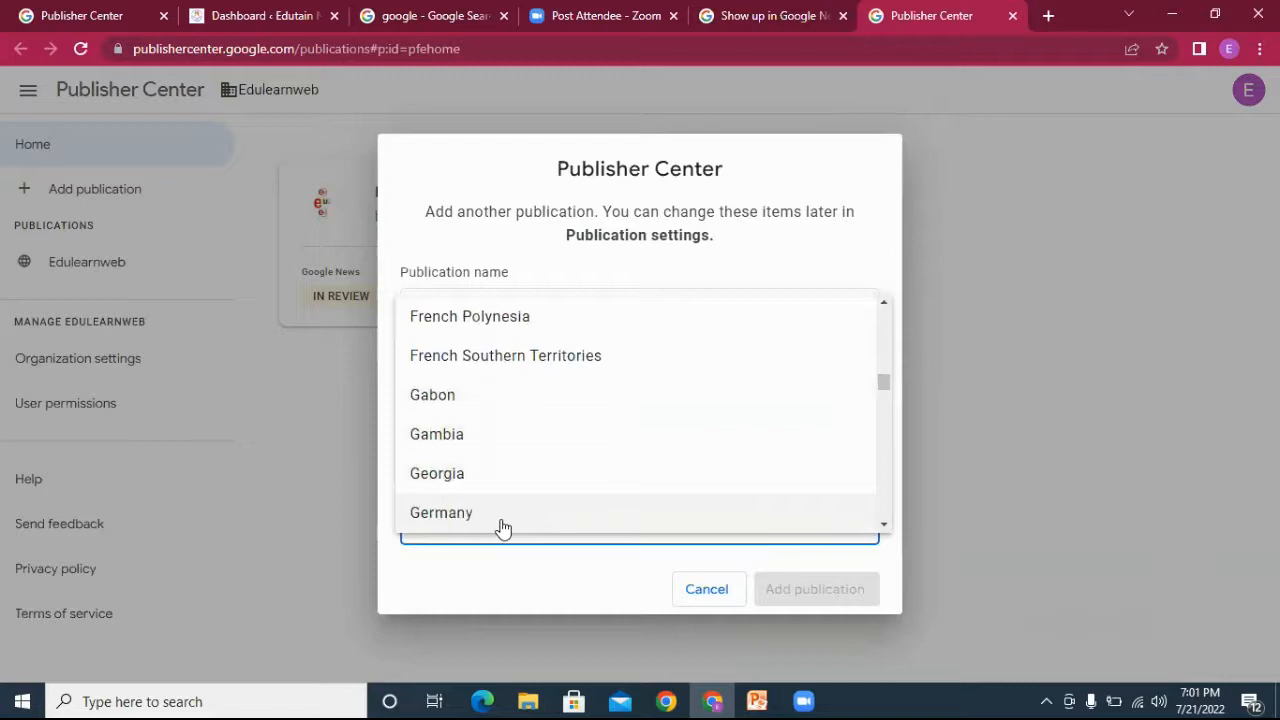
click(503, 524)
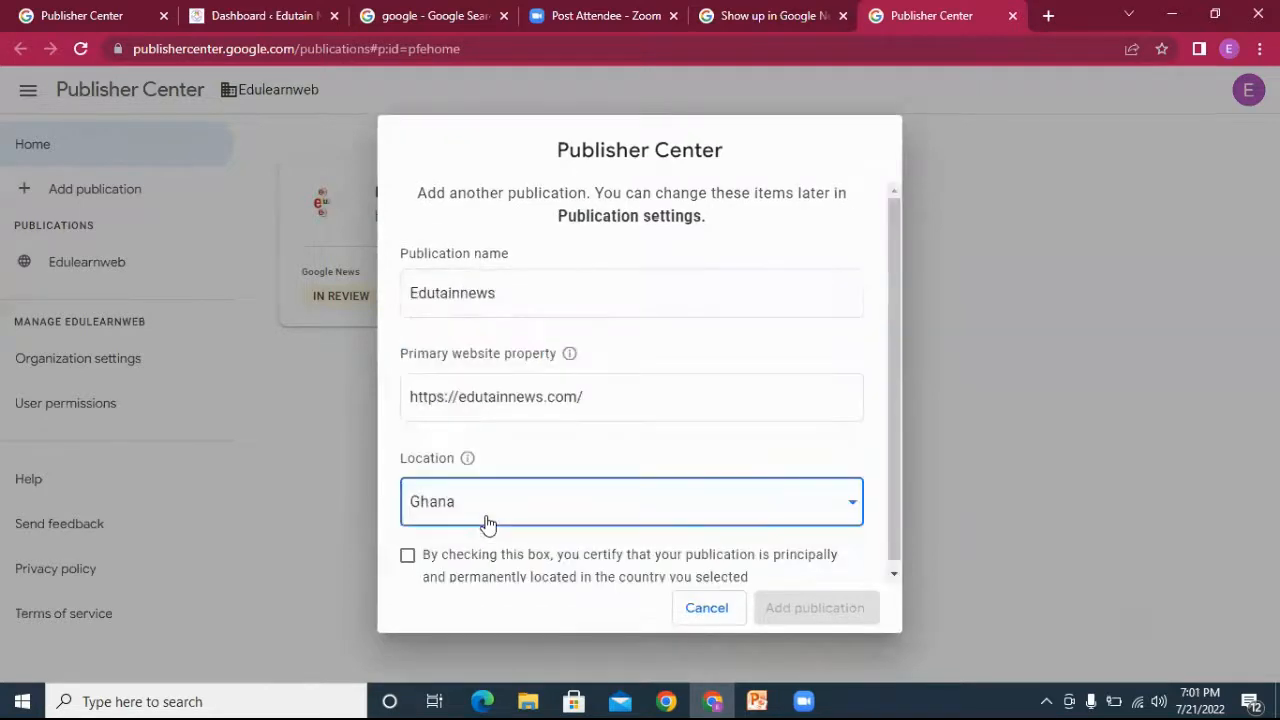
Step: Certify that the publication is permanently located in the selected country and add the publication
drag(892, 453, 892, 508)
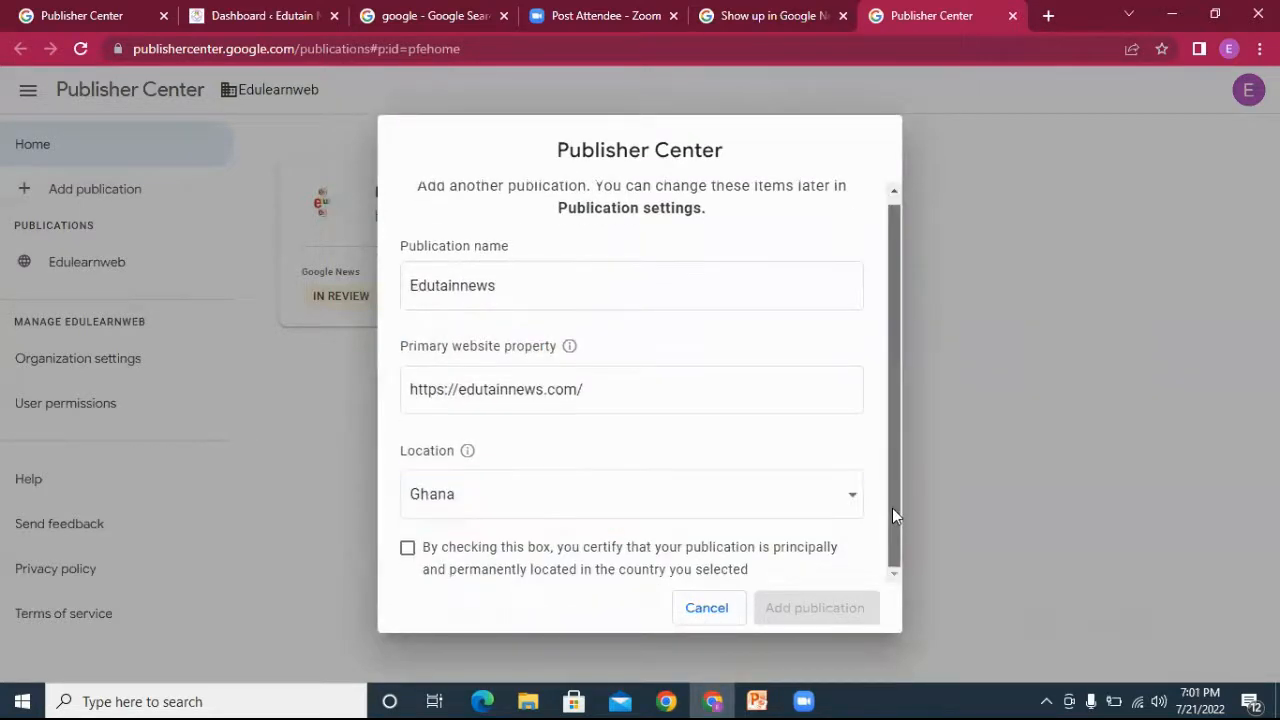
click(408, 550)
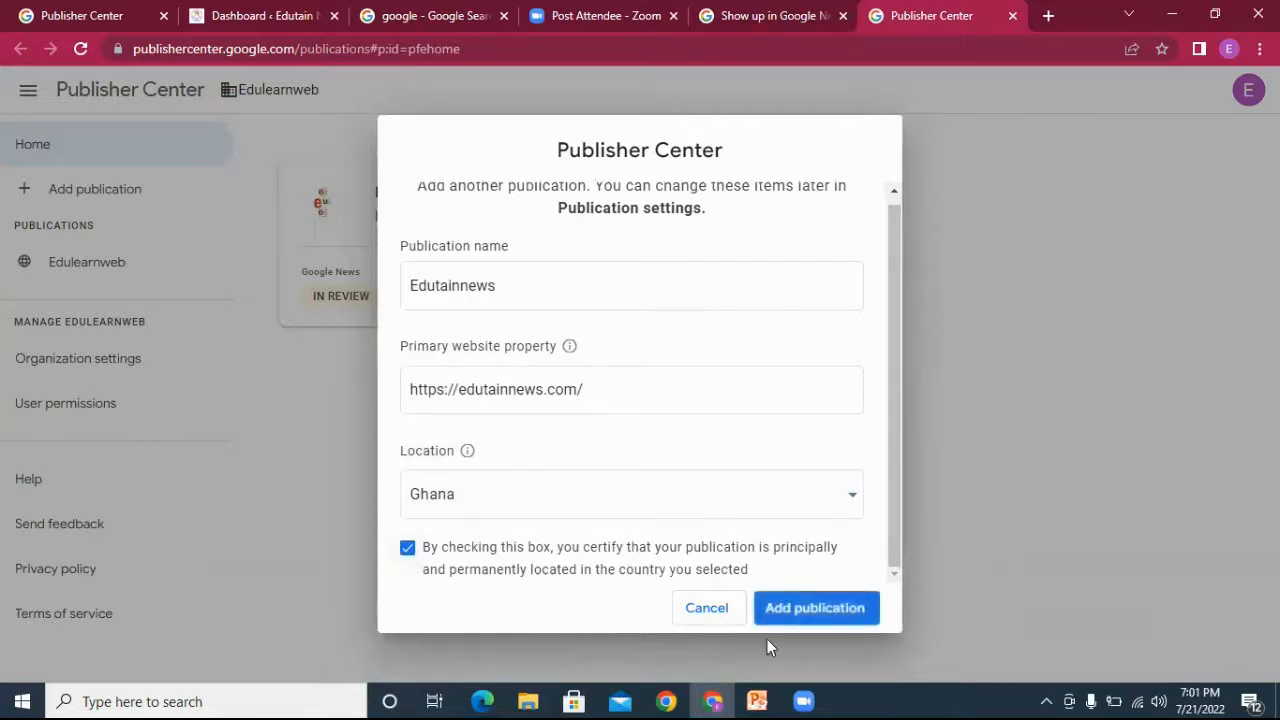
click(788, 619)
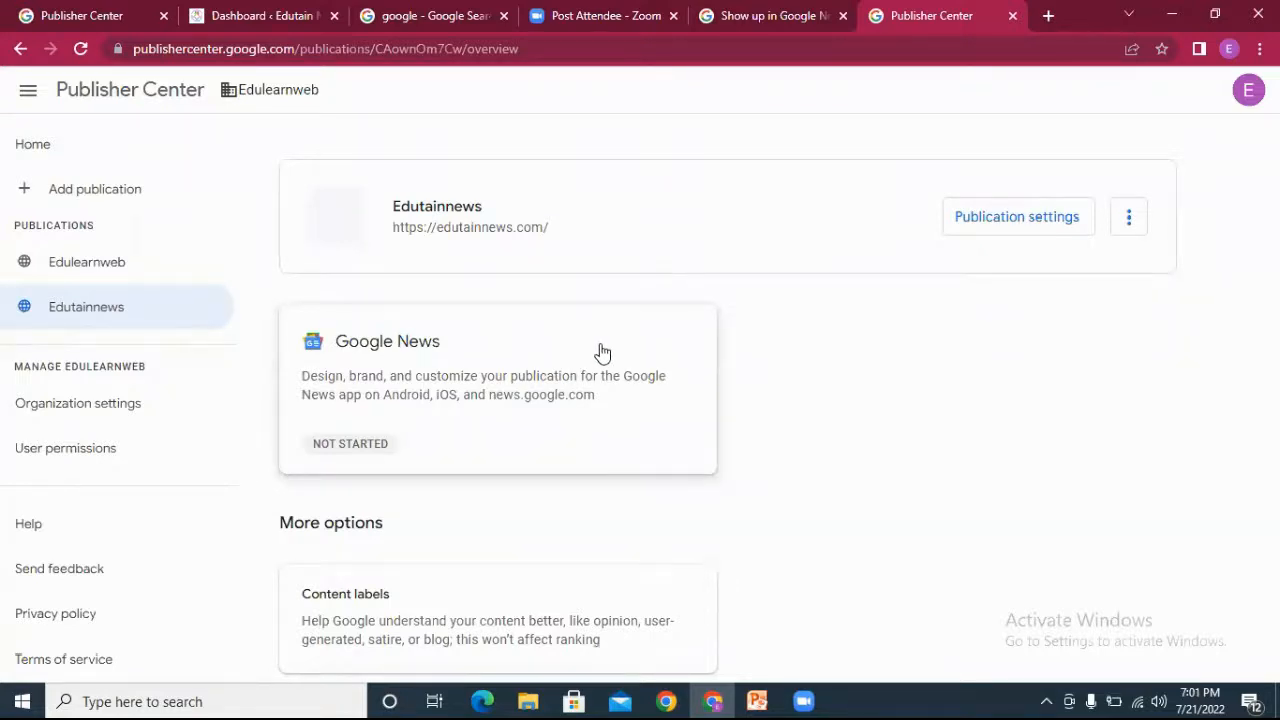
Step: Open the Edutainnews publication settings and set the primary language to English
click(1025, 222)
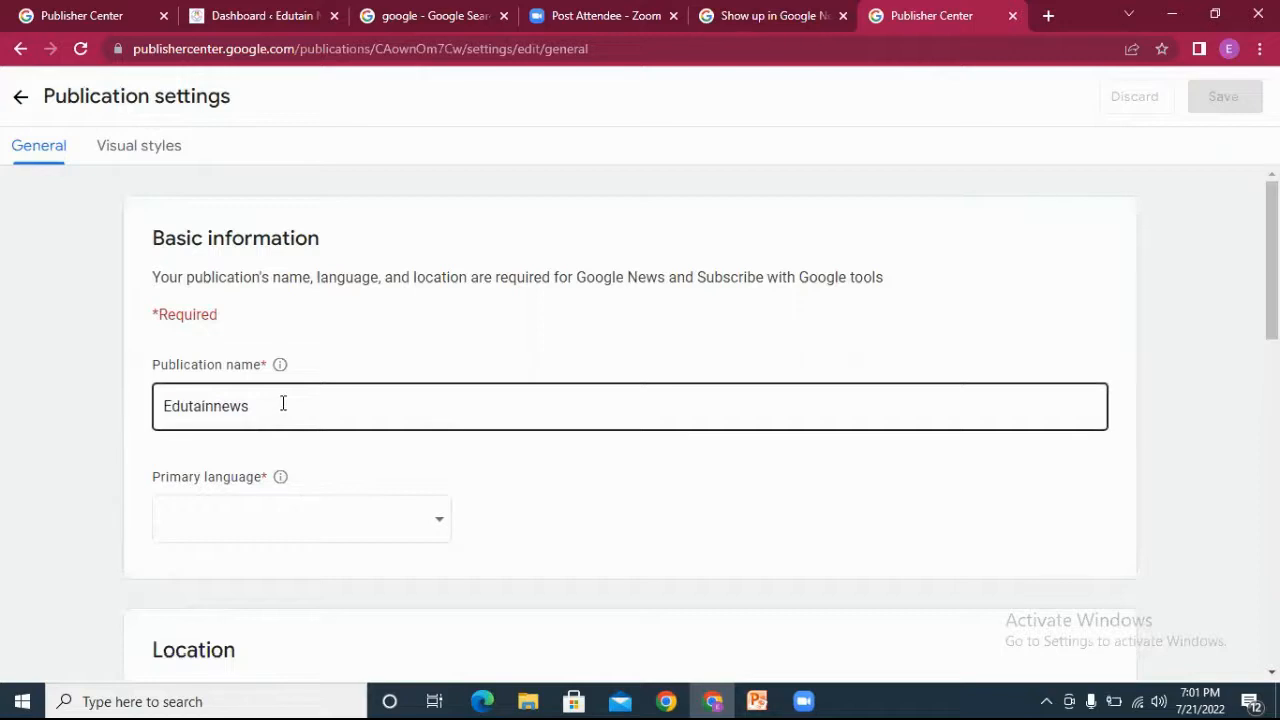
click(316, 526)
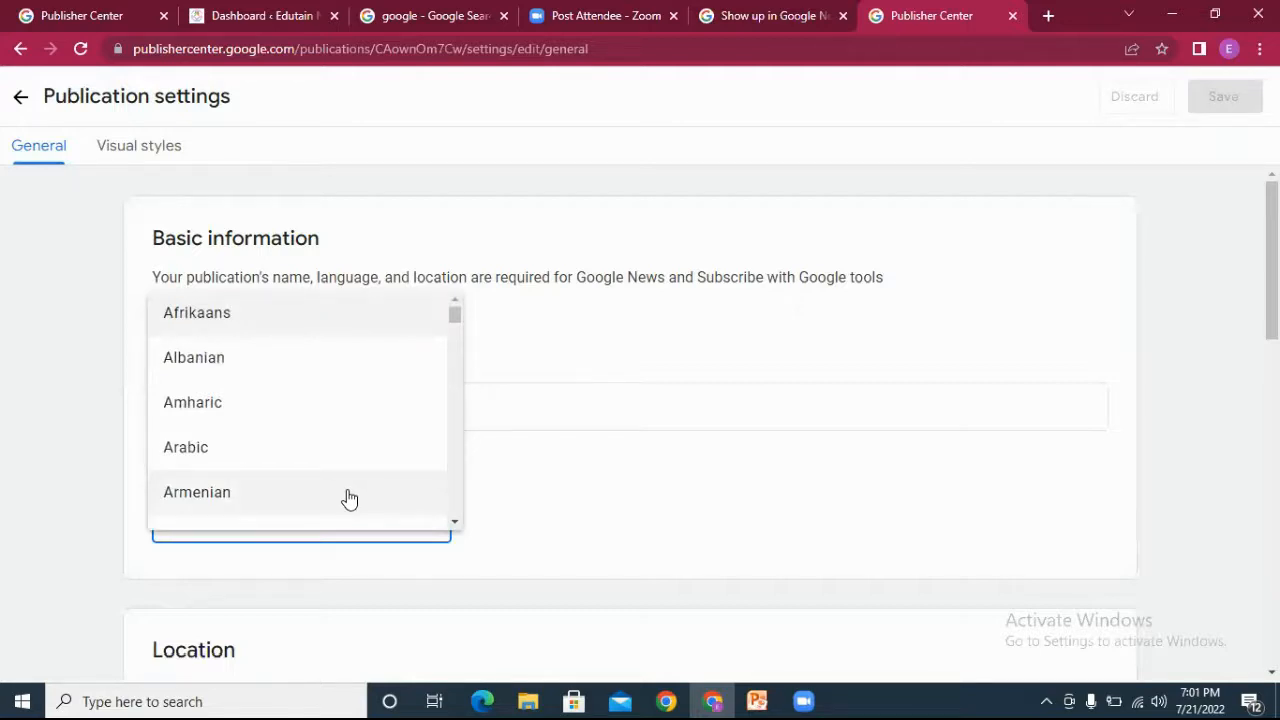
scroll(343, 500, down, 5)
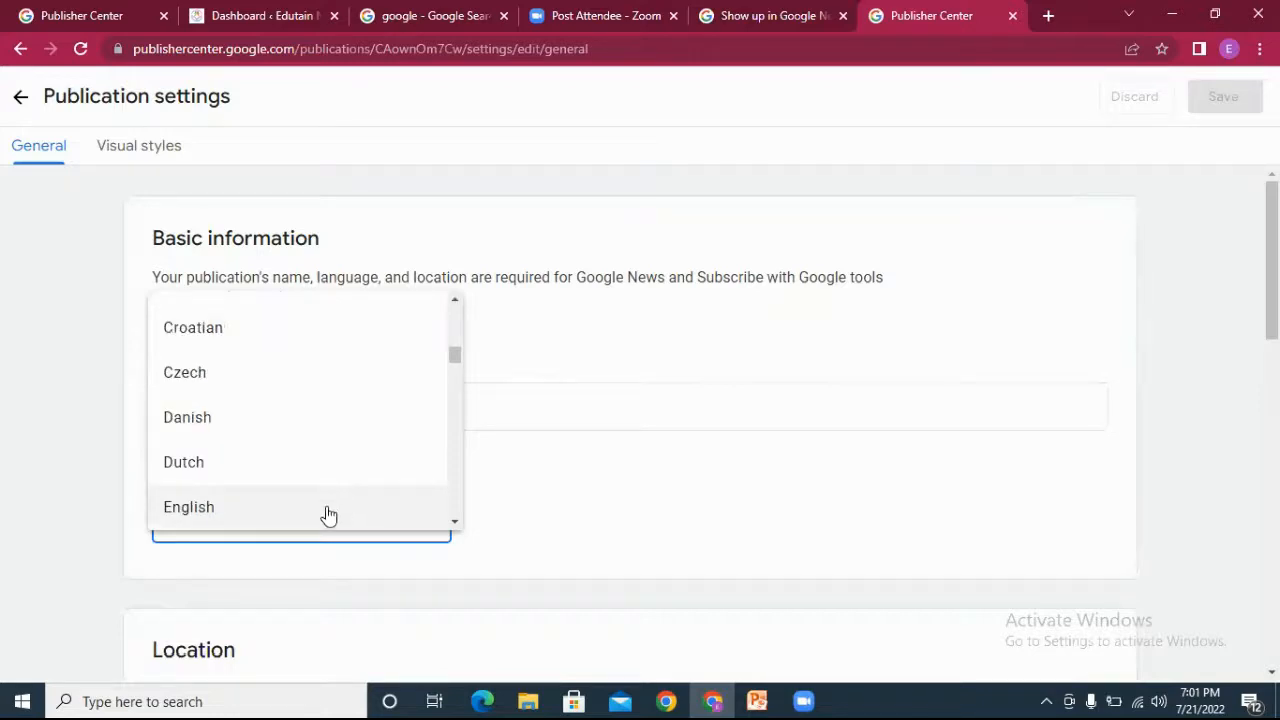
click(326, 508)
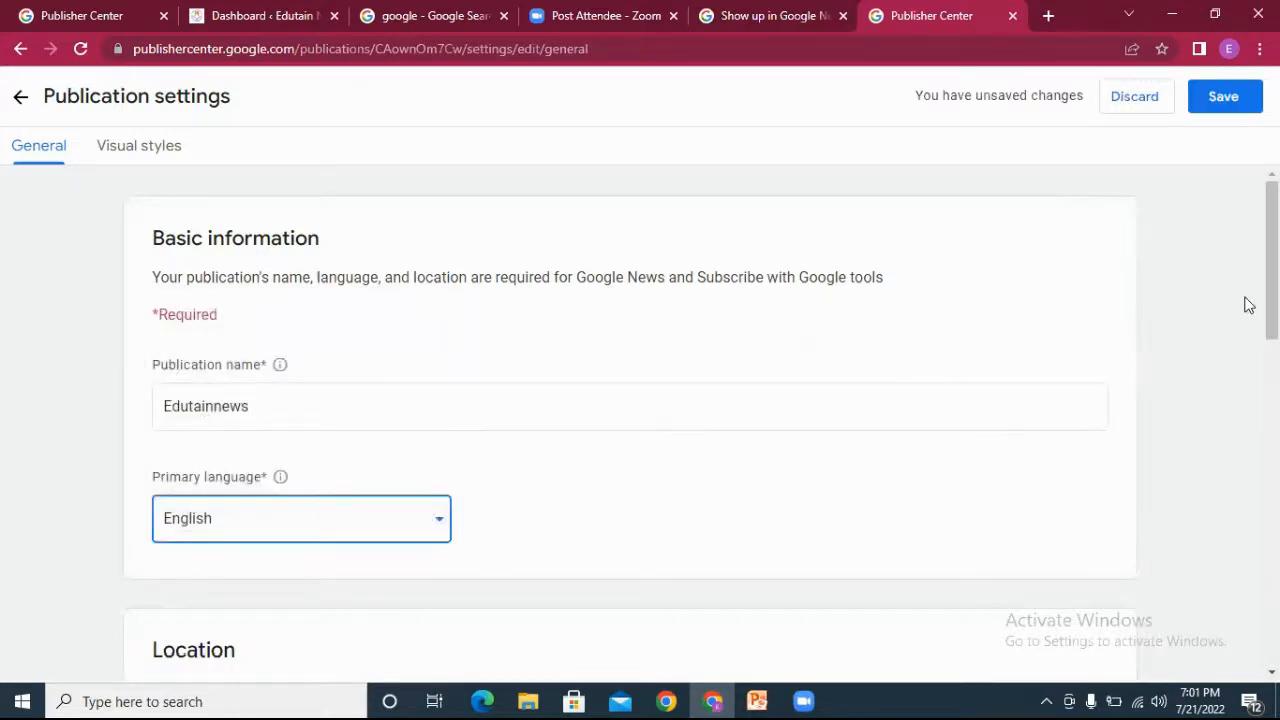
scroll(640, 420, down, 3)
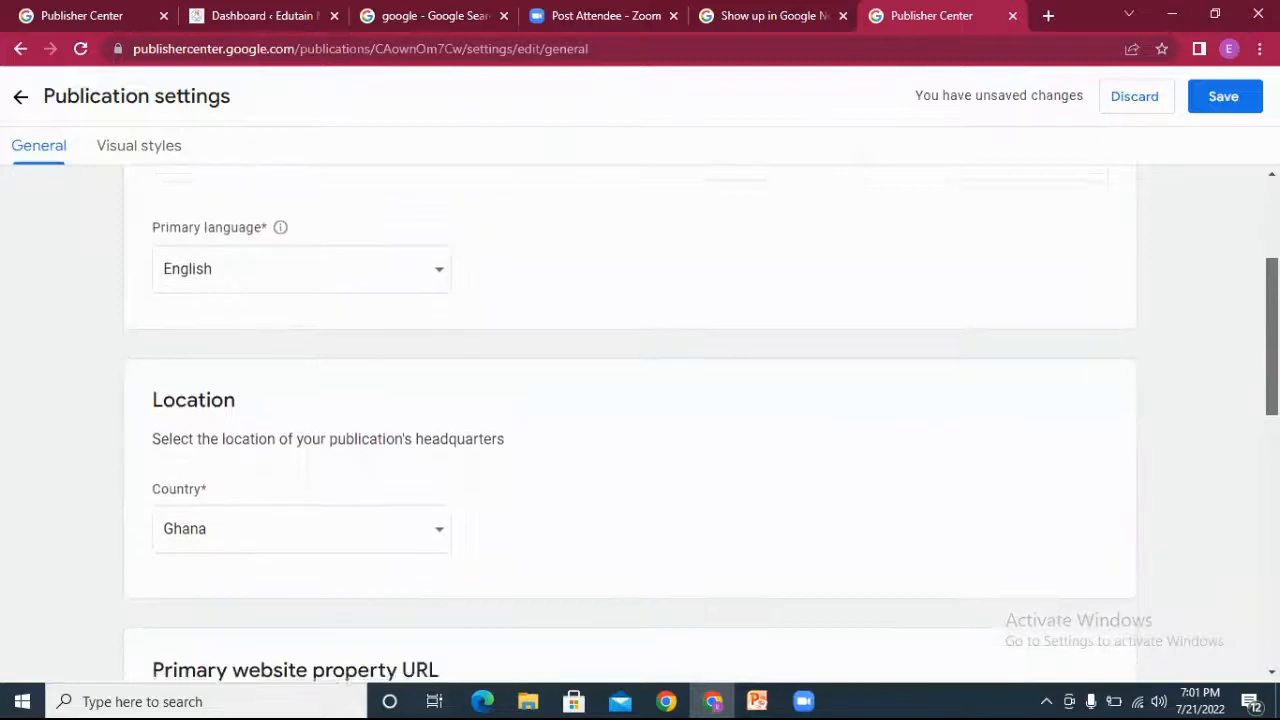
scroll(640, 420, down, 2)
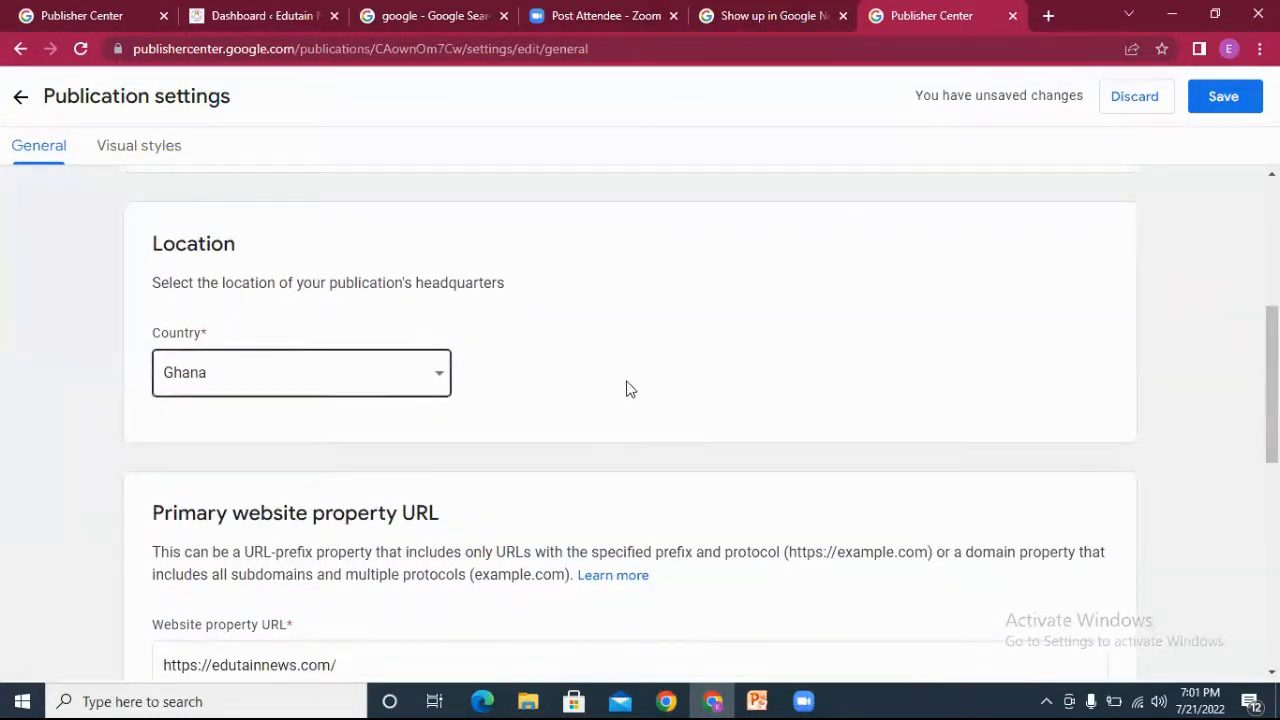
scroll(640, 420, down, 2)
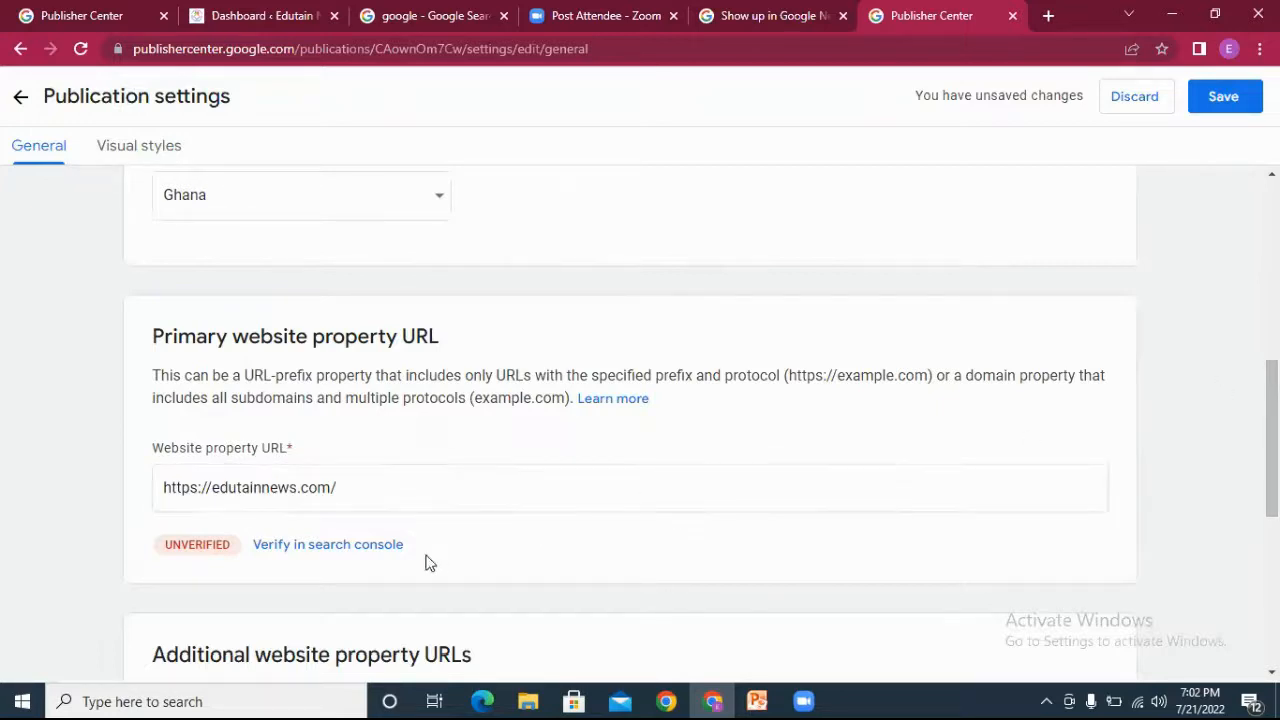
click(336, 553)
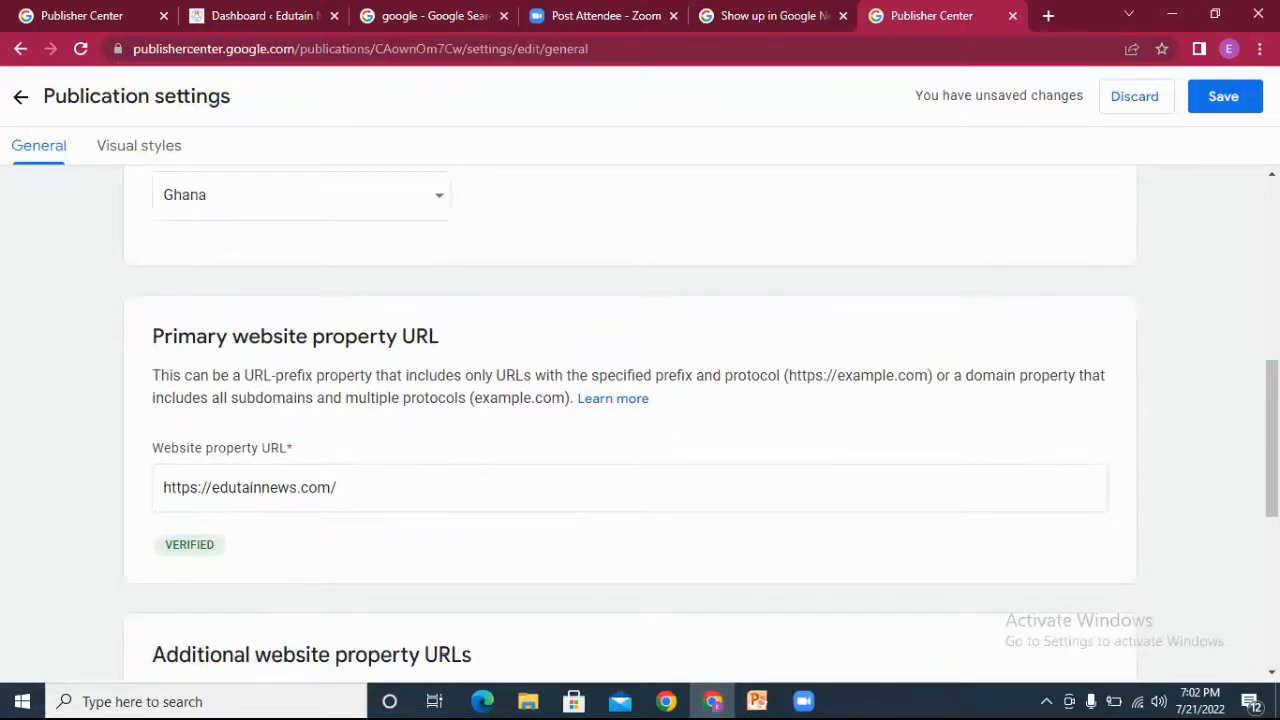
Step: Start adding a new point of contact for the publication
scroll(640, 420, down, 2)
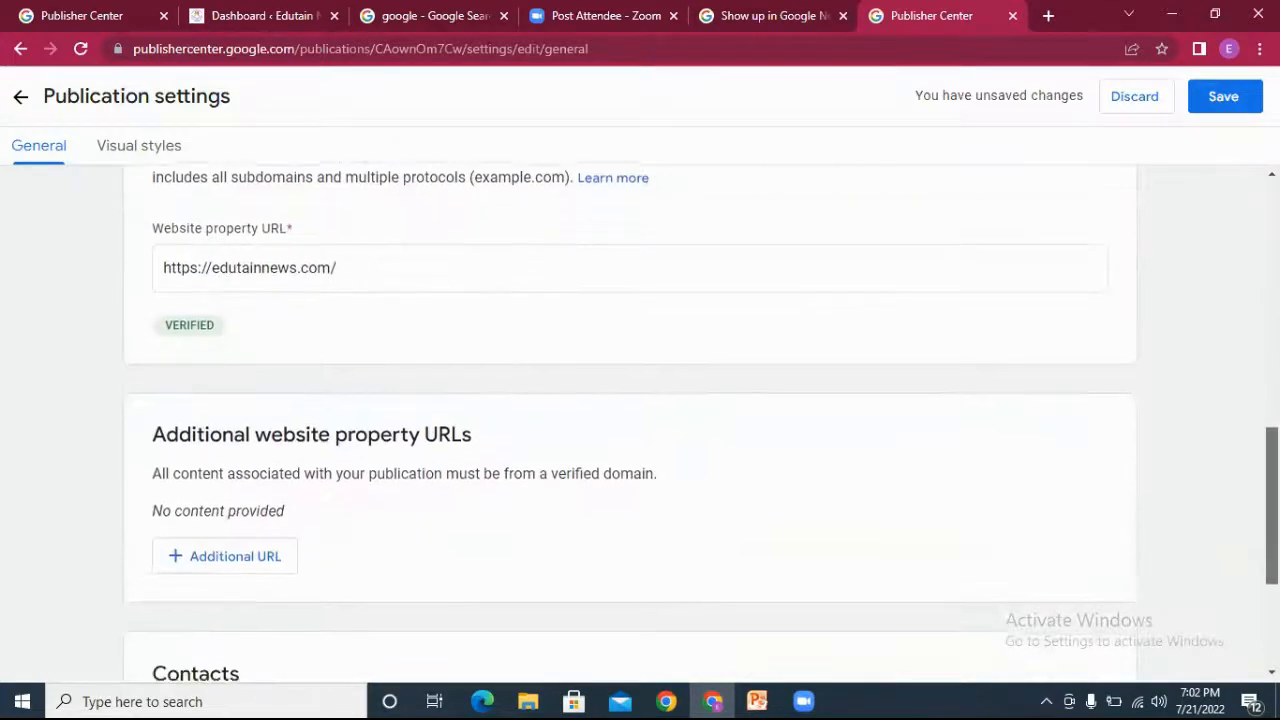
scroll(436, 401, down, 1)
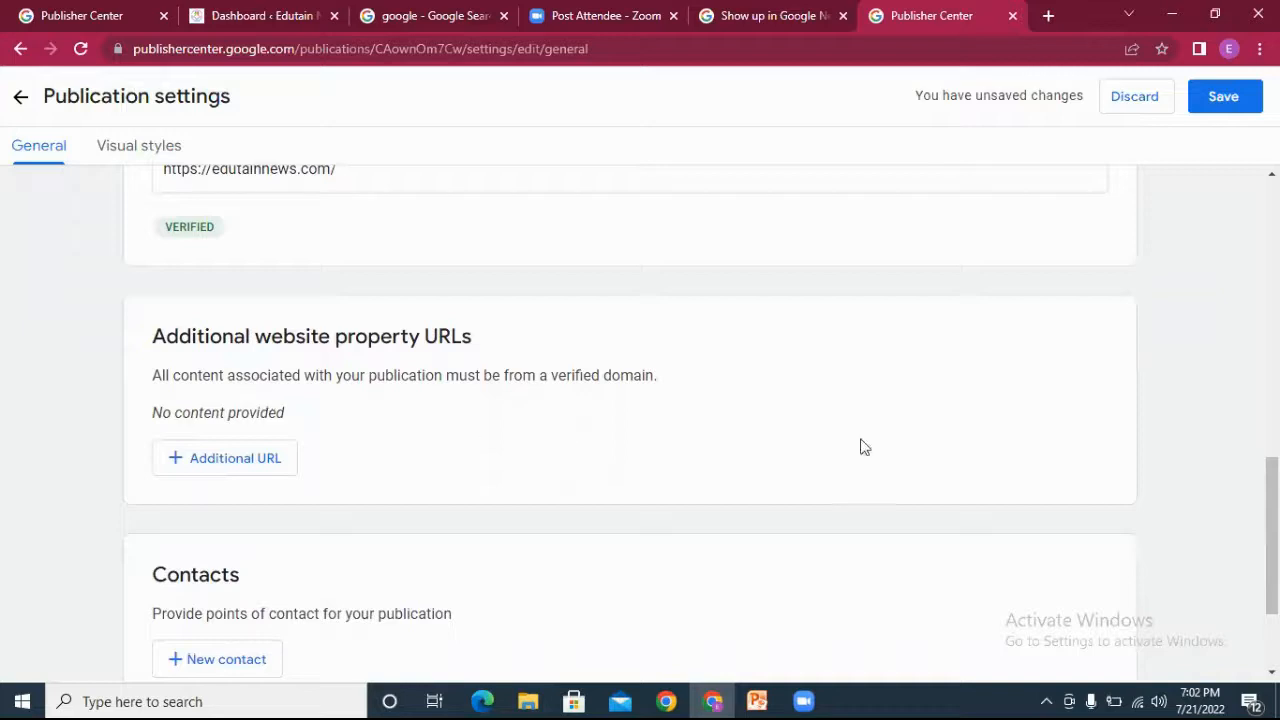
scroll(1272, 540, down, 1)
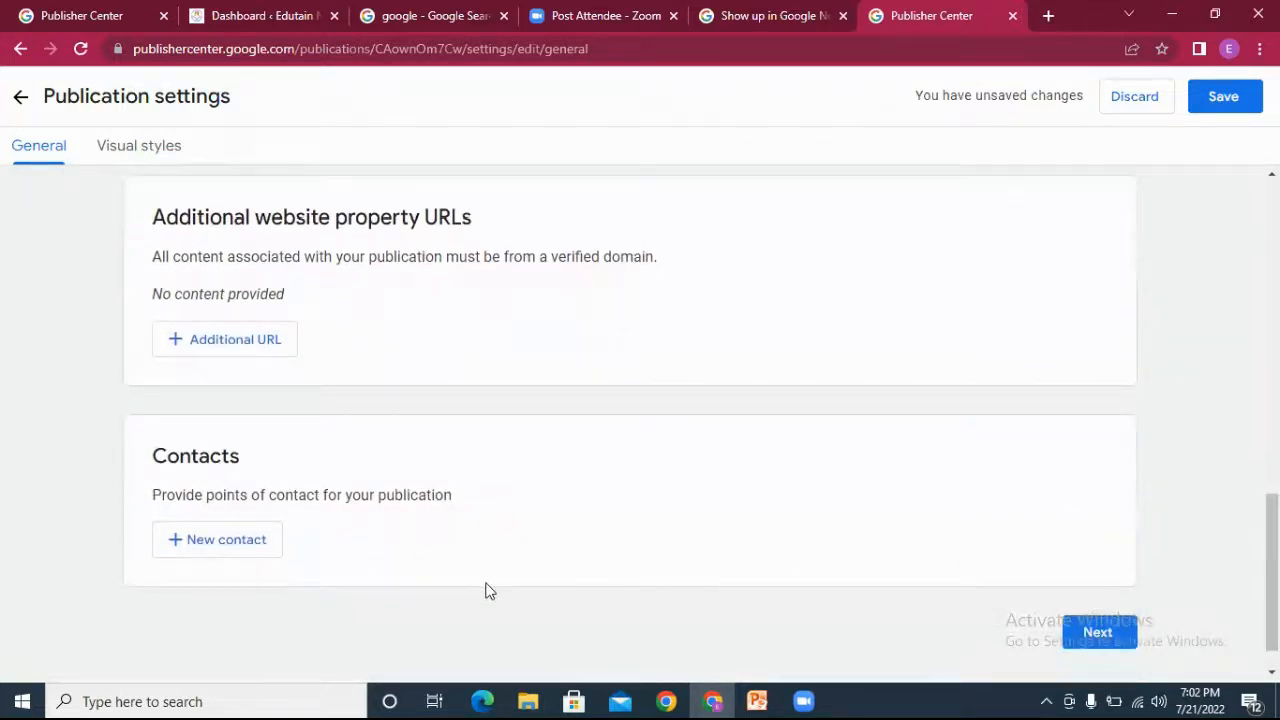
click(243, 551)
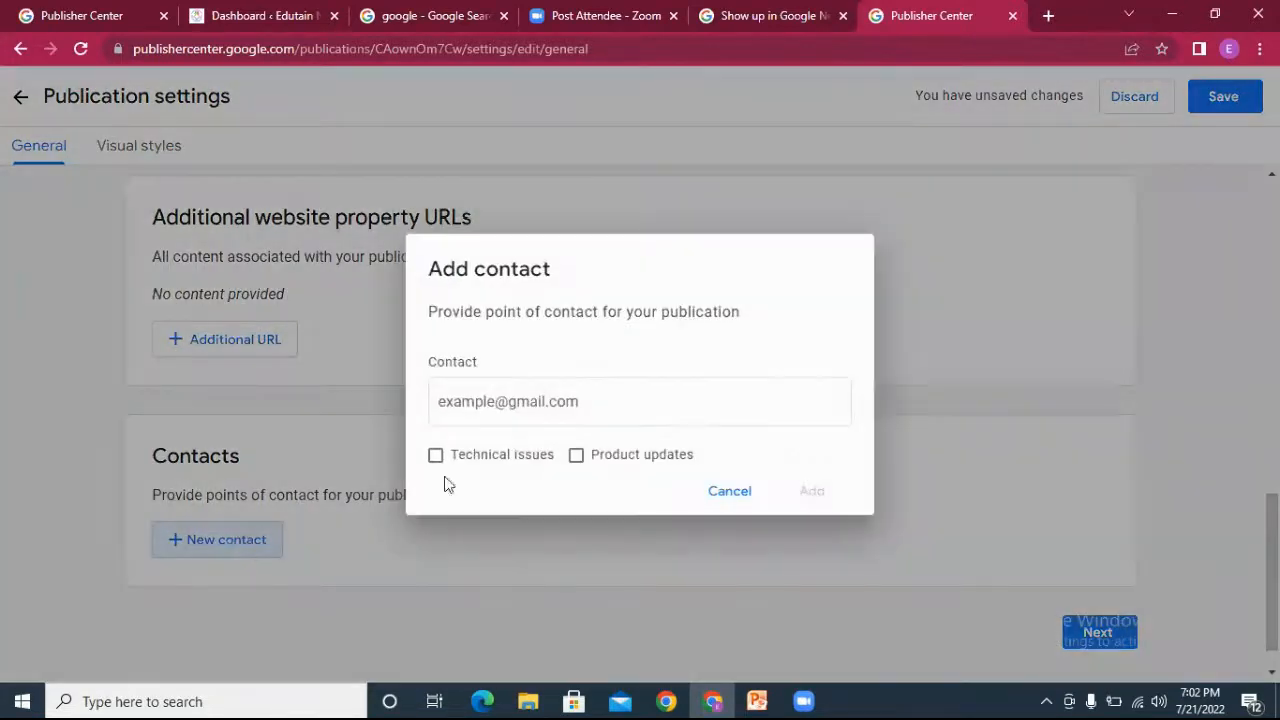
click(476, 406)
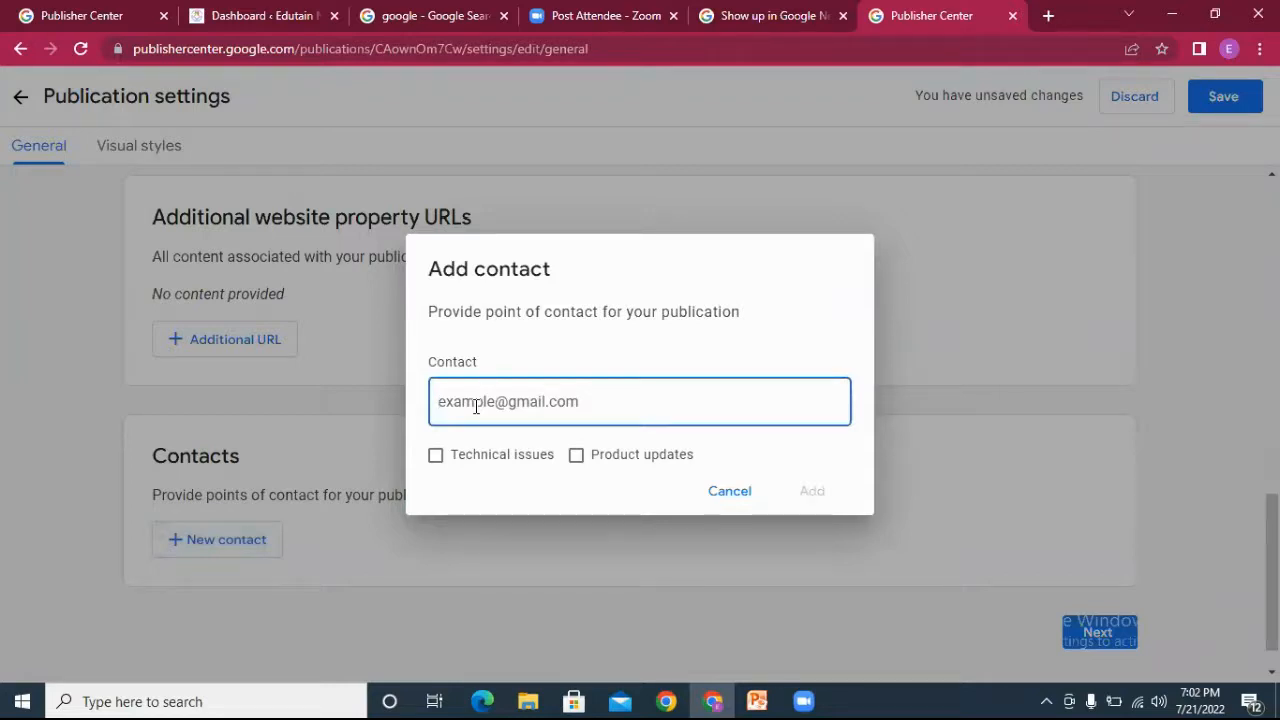
text(ed)
key(BackSpace)
key(BackSpace)
Step: Copy the signed-in account's e-mail address from the Google account details on the Google search page
click(472, 18)
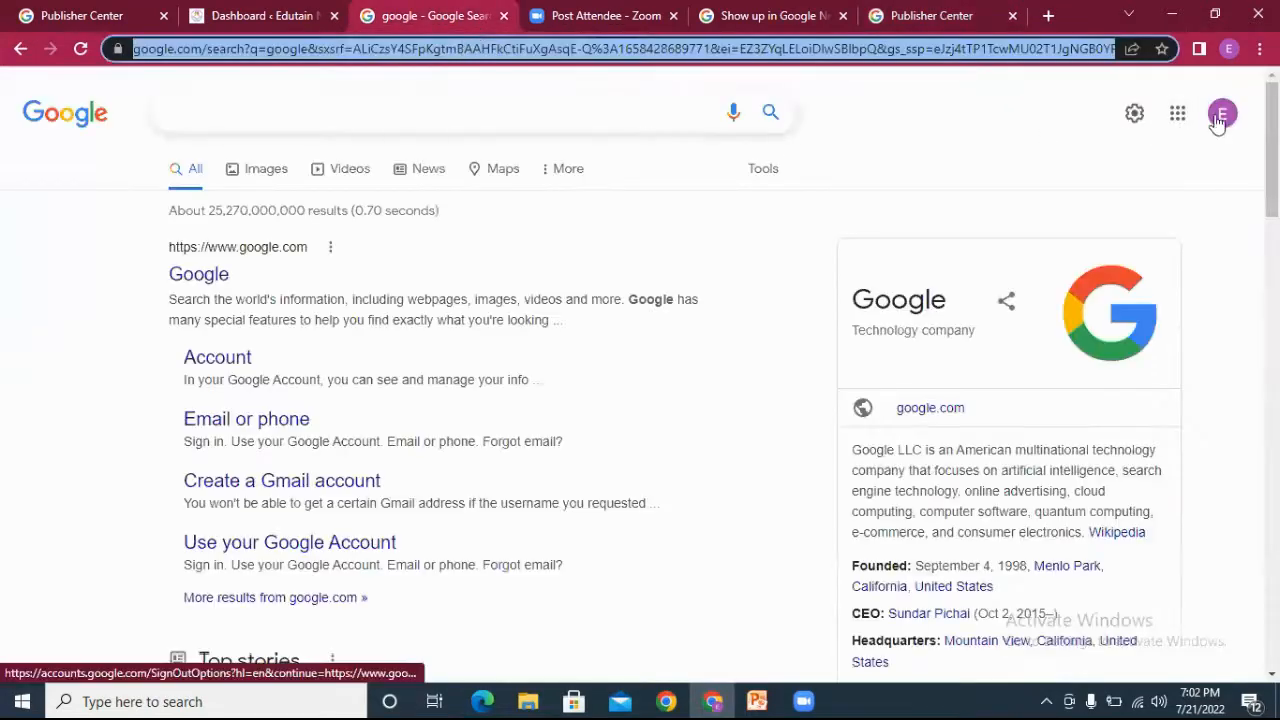
click(1221, 115)
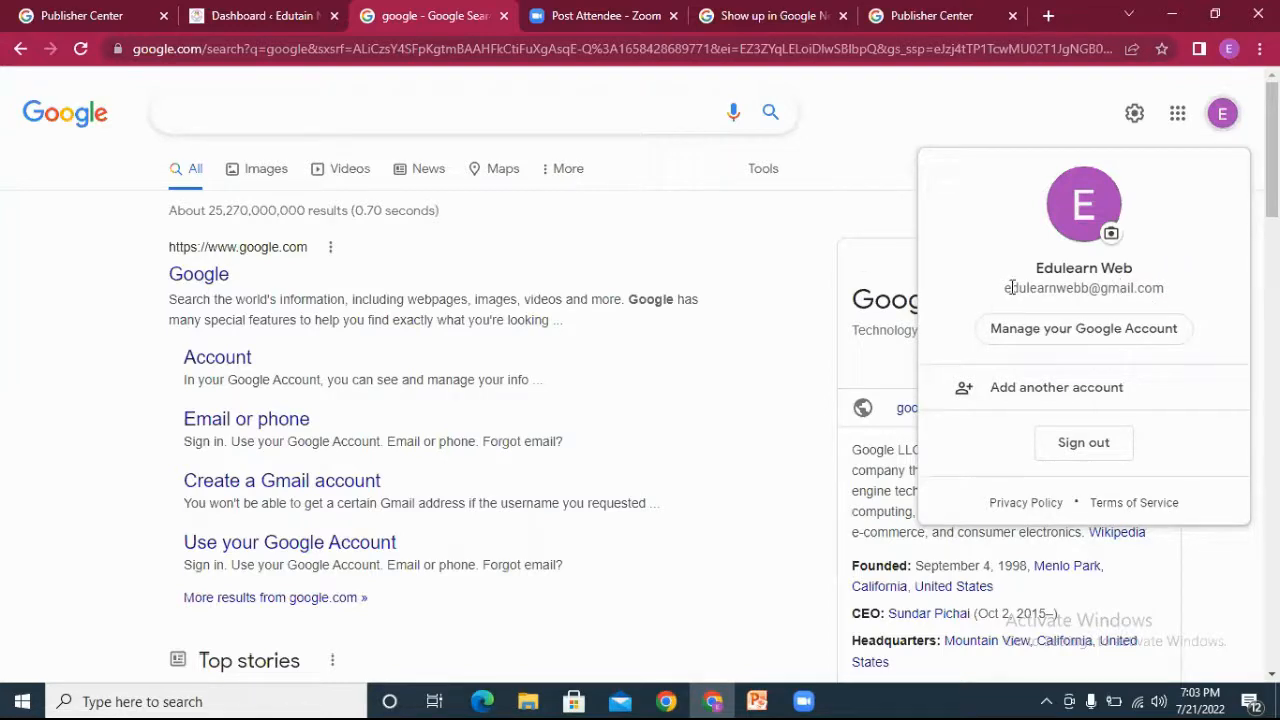
drag(1007, 289, 1166, 286)
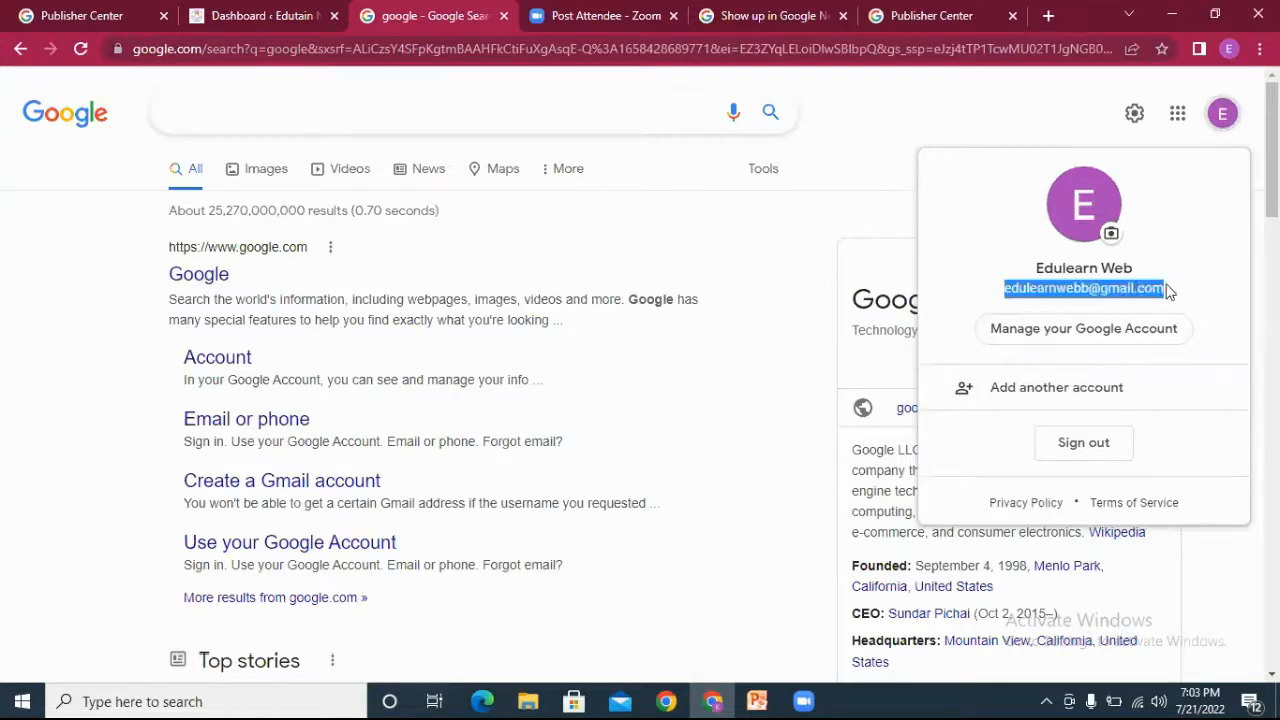
right_click(1130, 289)
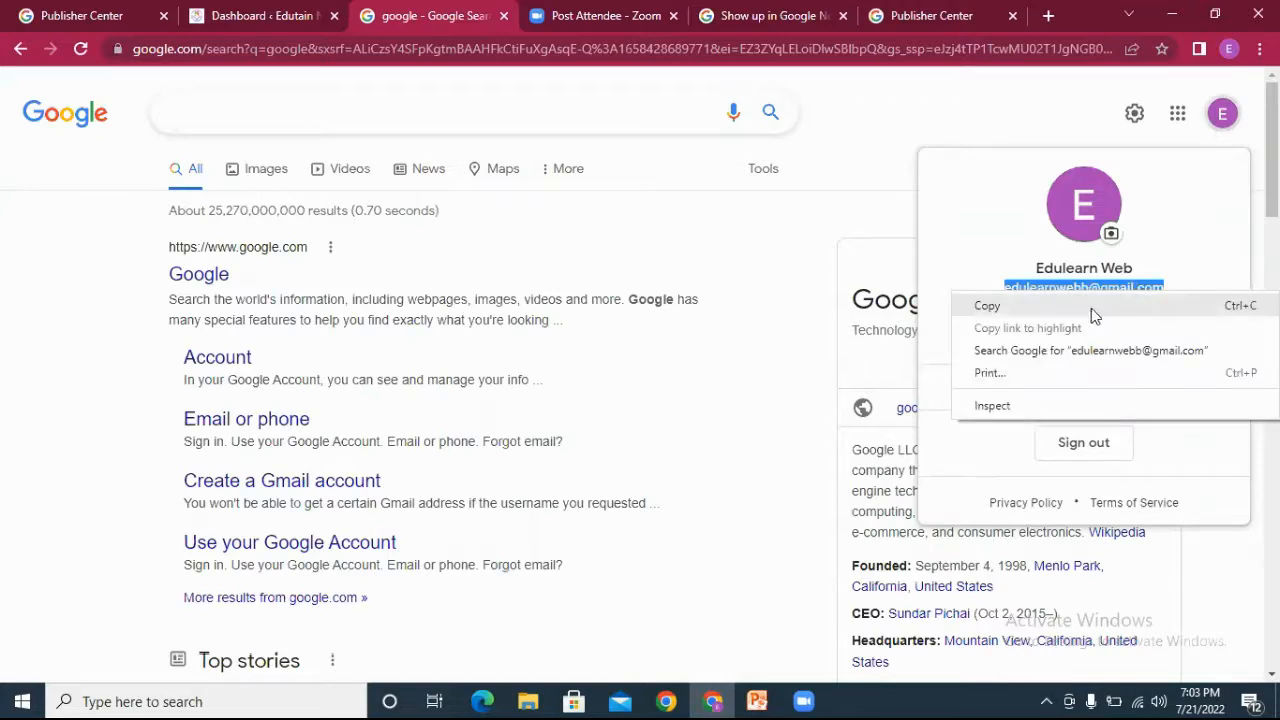
click(1094, 308)
Step: Paste the copied e-mail address as the publication's contact in Publisher Center and add it
click(905, 28)
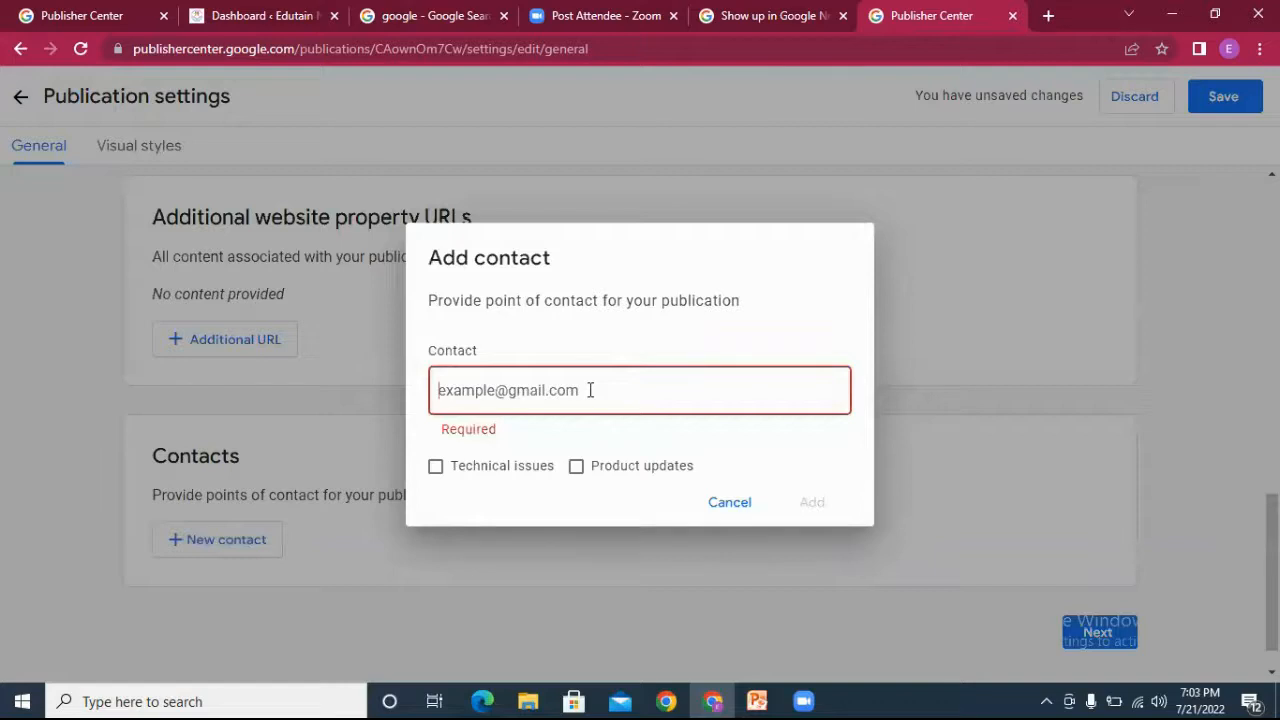
key(ctrl+v)
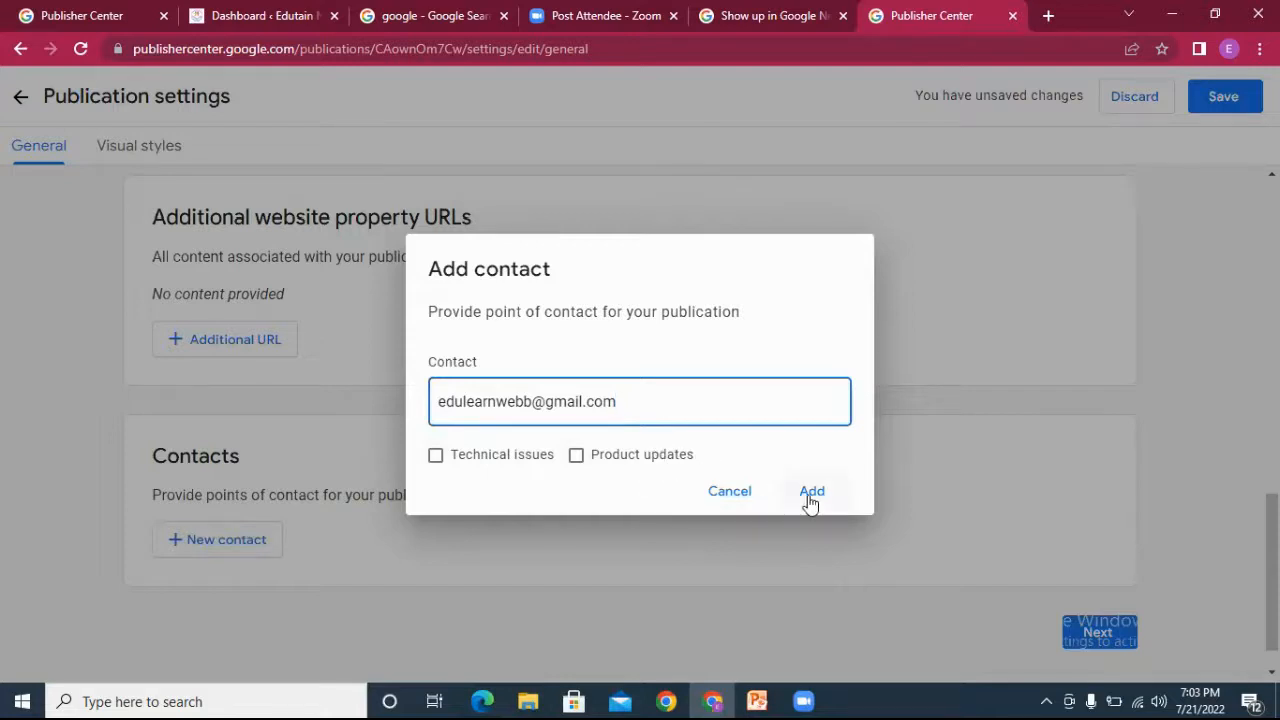
click(810, 500)
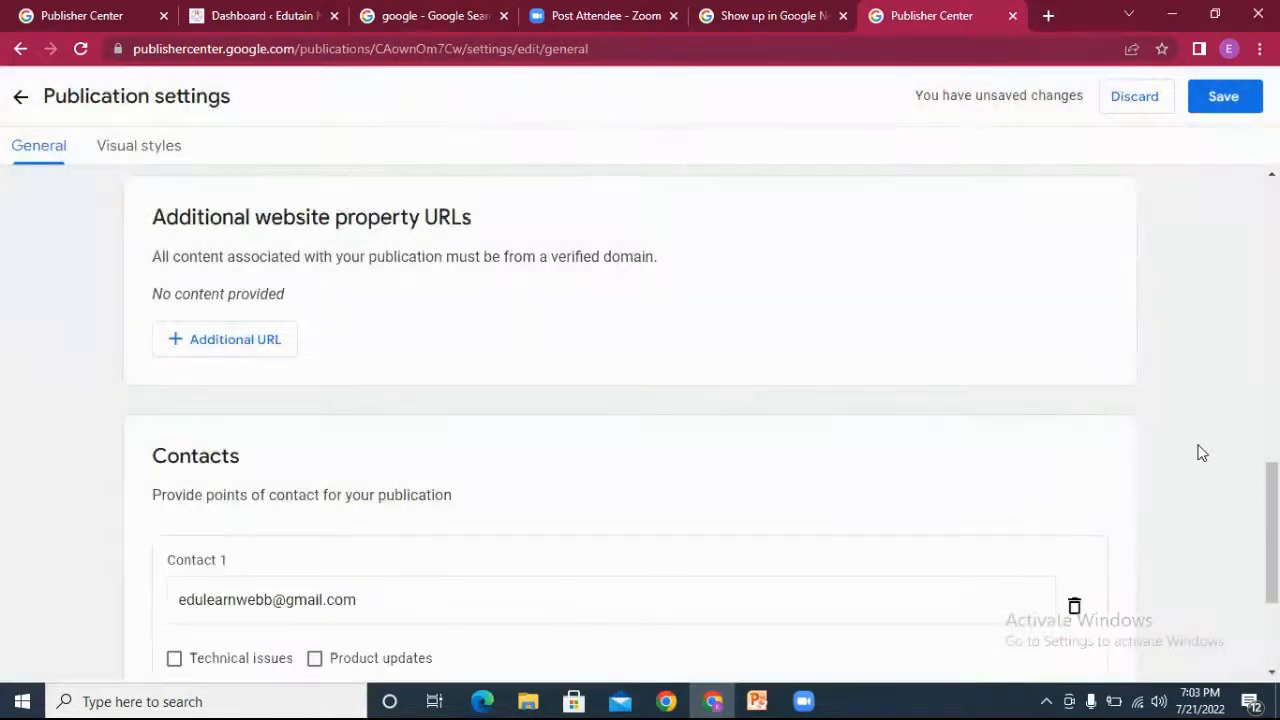
Step: Proceed from the general settings to the visual styles and save the publication changes
scroll(1221, 457, down, 2)
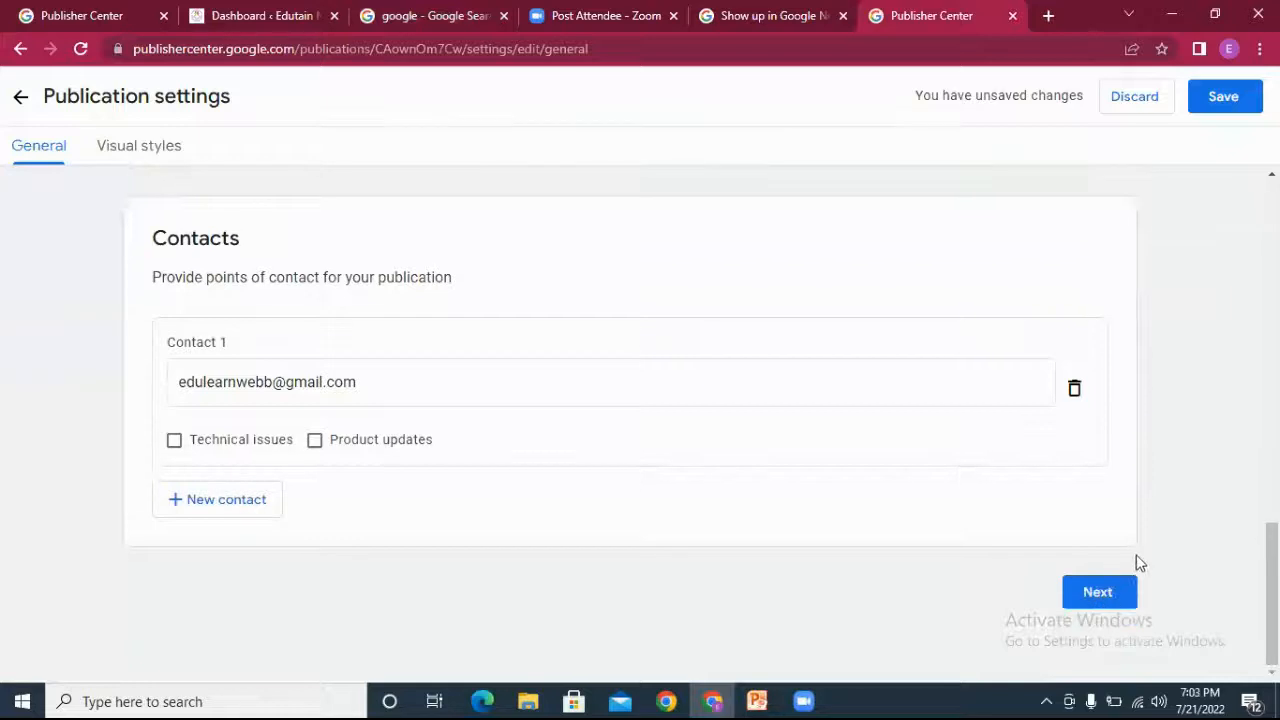
click(1103, 586)
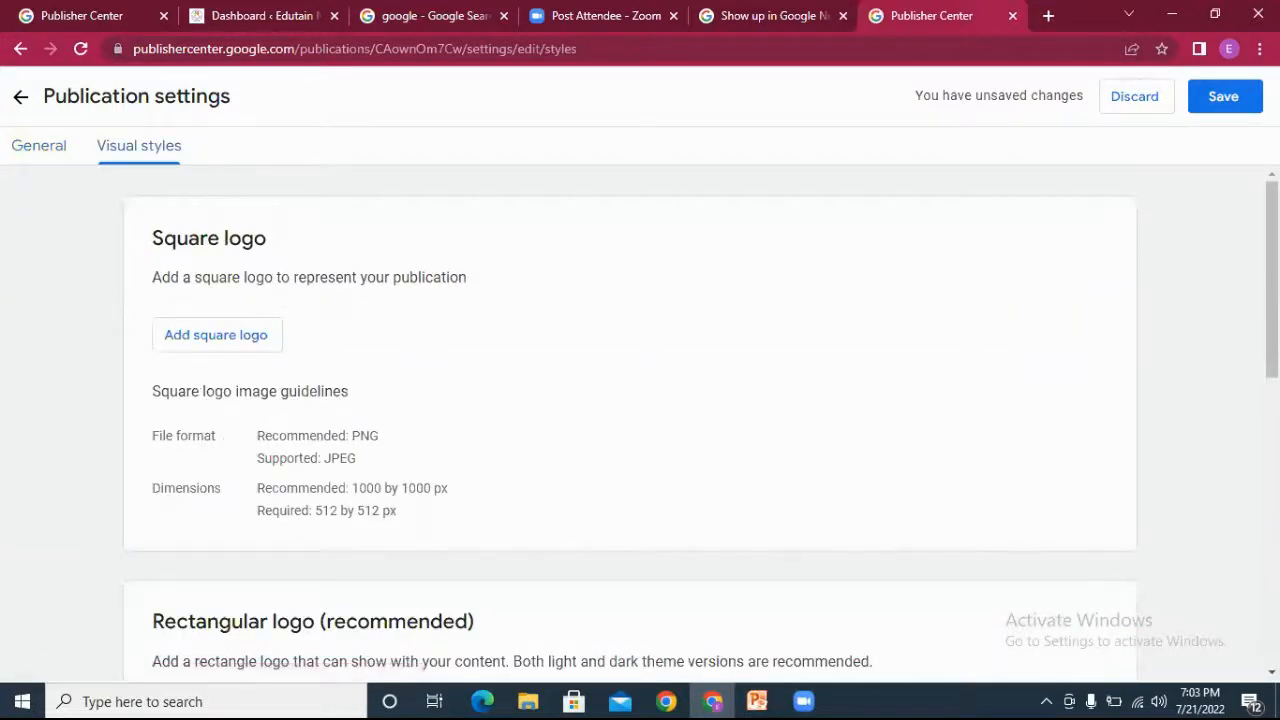
click(1228, 102)
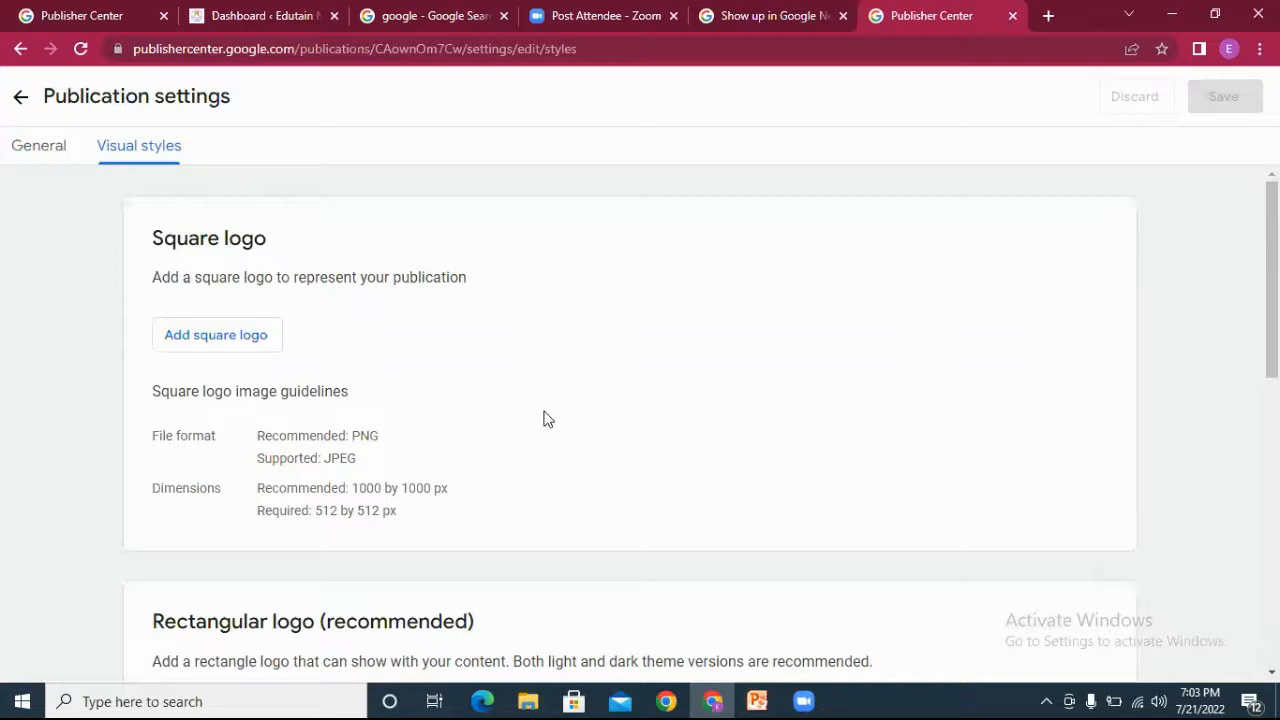
Step: Upload the LOGO image from the desktop's TUTORIAL folder as the publication's square logo
click(211, 346)
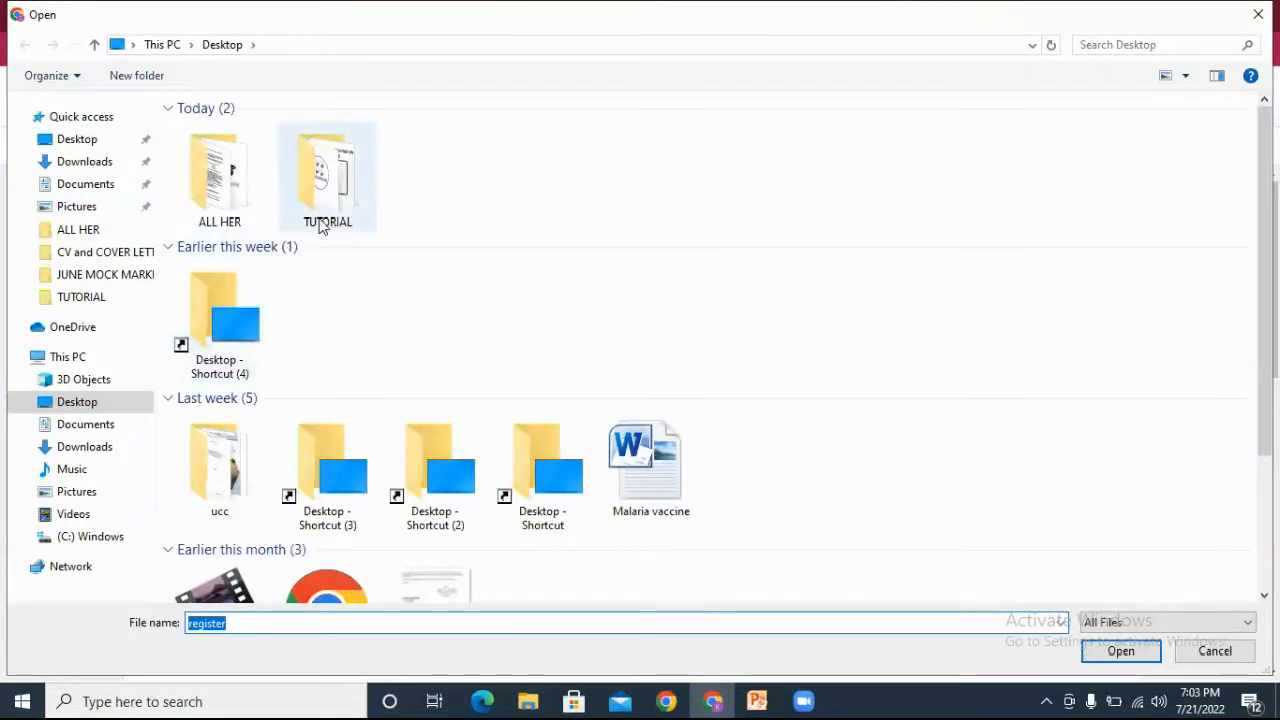
double_click(320, 222)
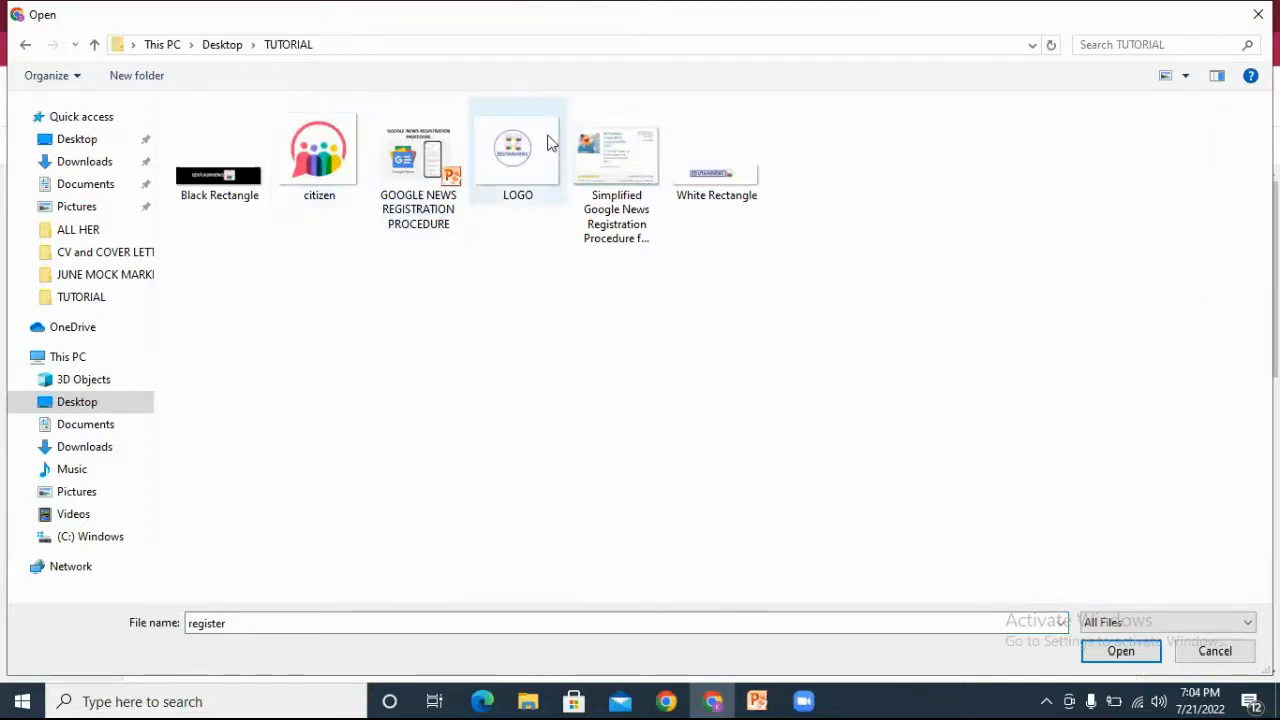
double_click(520, 152)
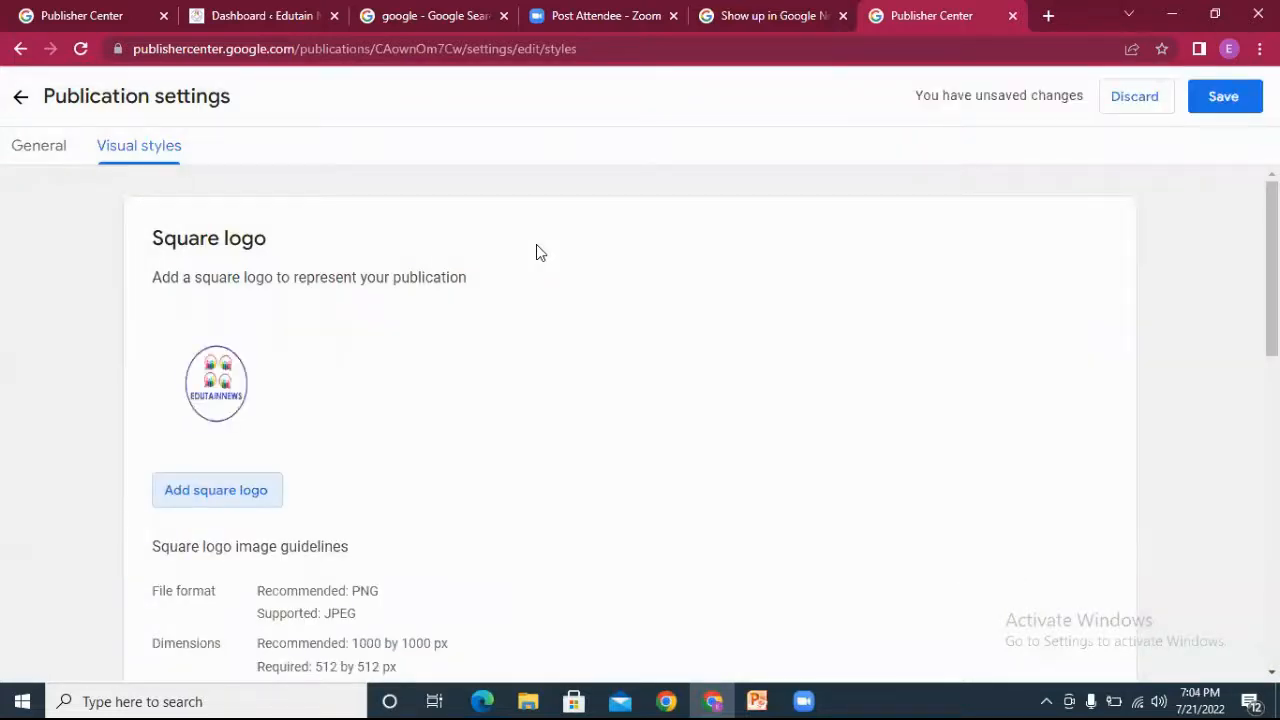
Step: Upload the White Rectangle image as the light theme rectangular logo
scroll(700, 414, down, 4)
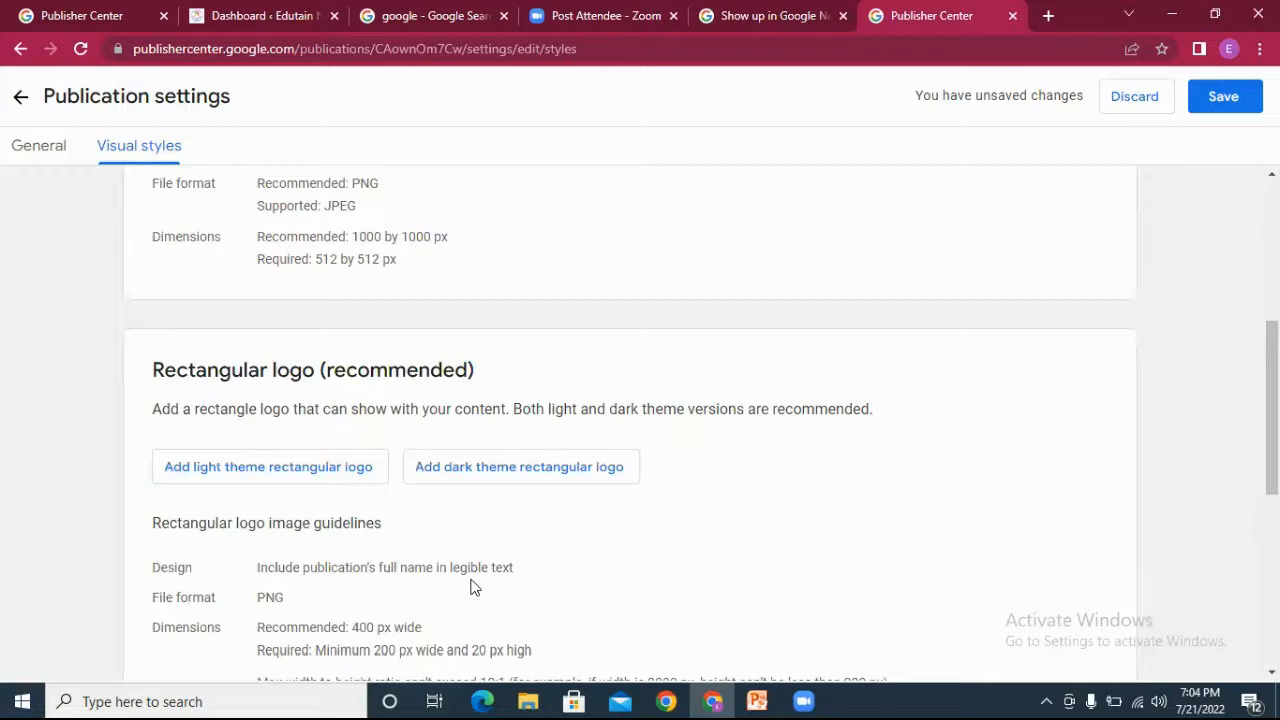
click(278, 474)
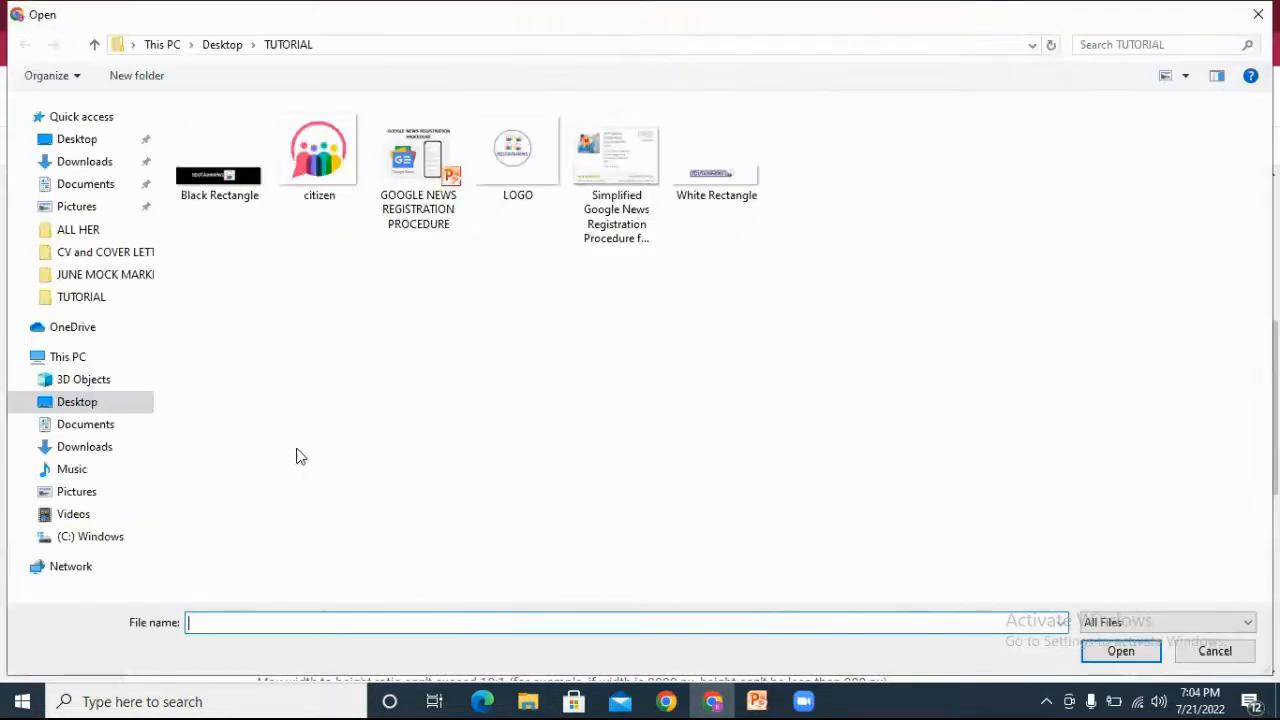
click(712, 192)
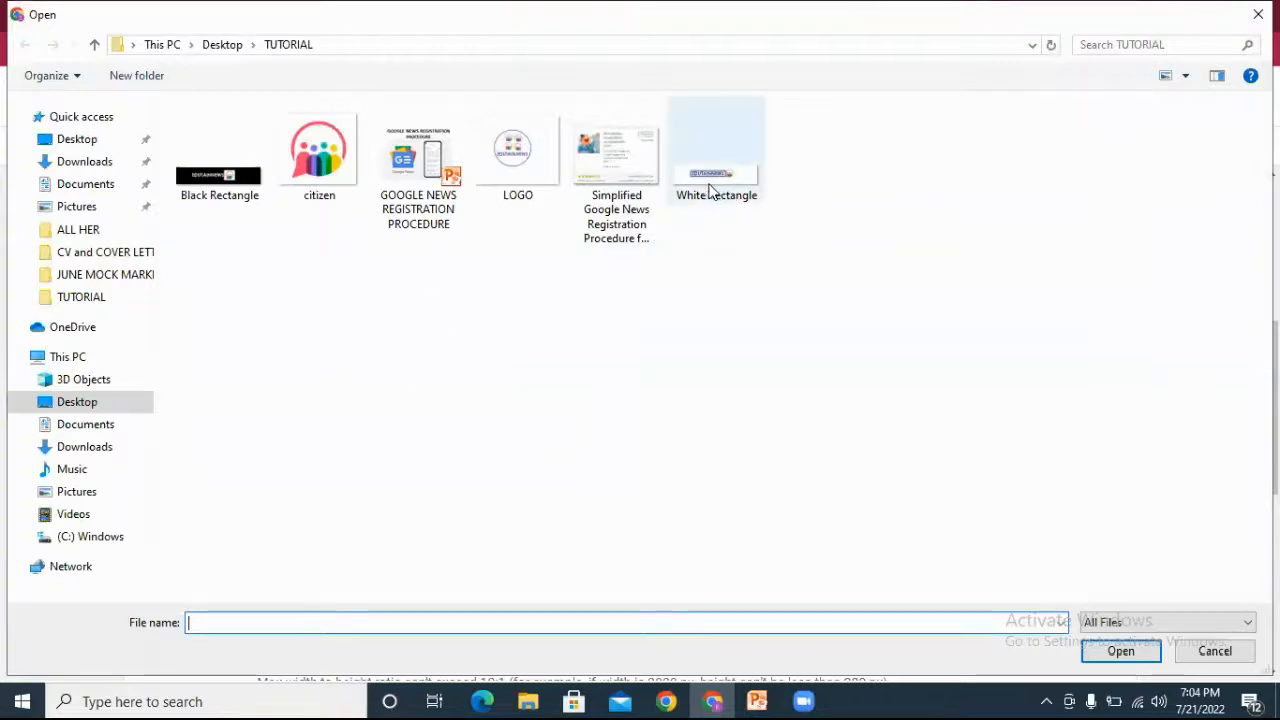
double_click(710, 190)
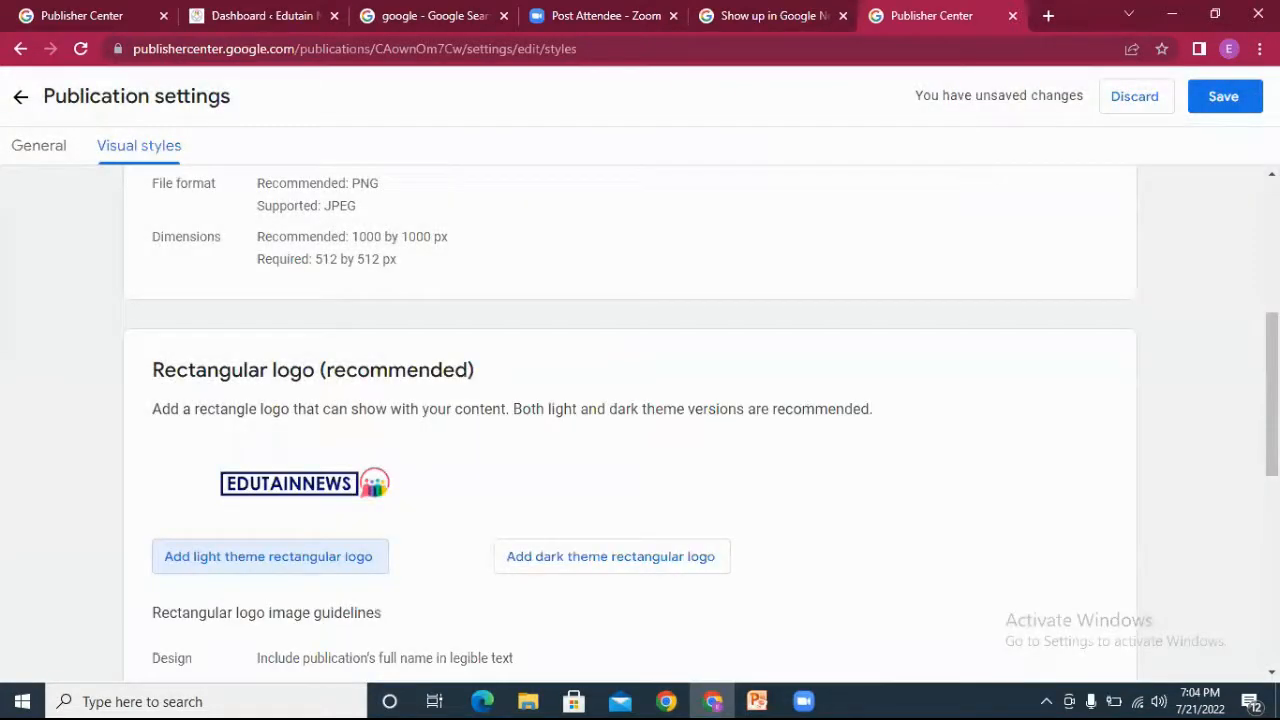
Step: Upload the Black Rectangle image as the dark theme rectangular logo
drag(1272, 392, 1272, 431)
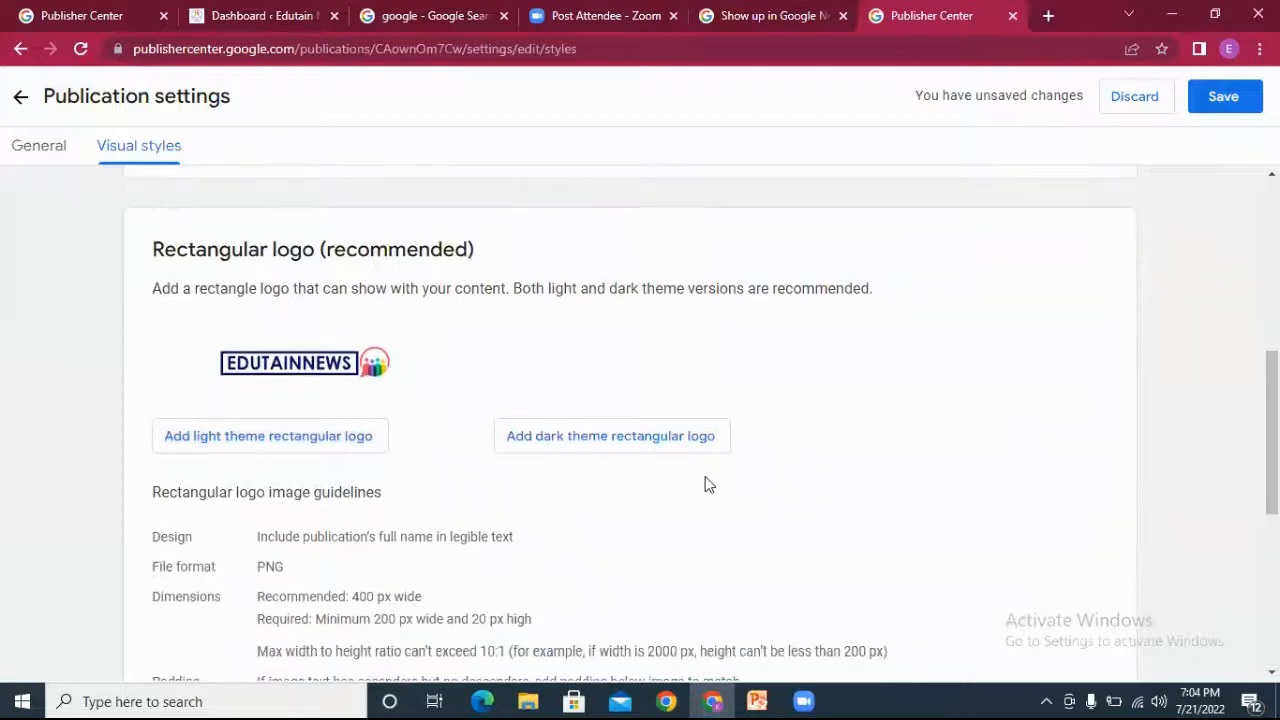
click(605, 440)
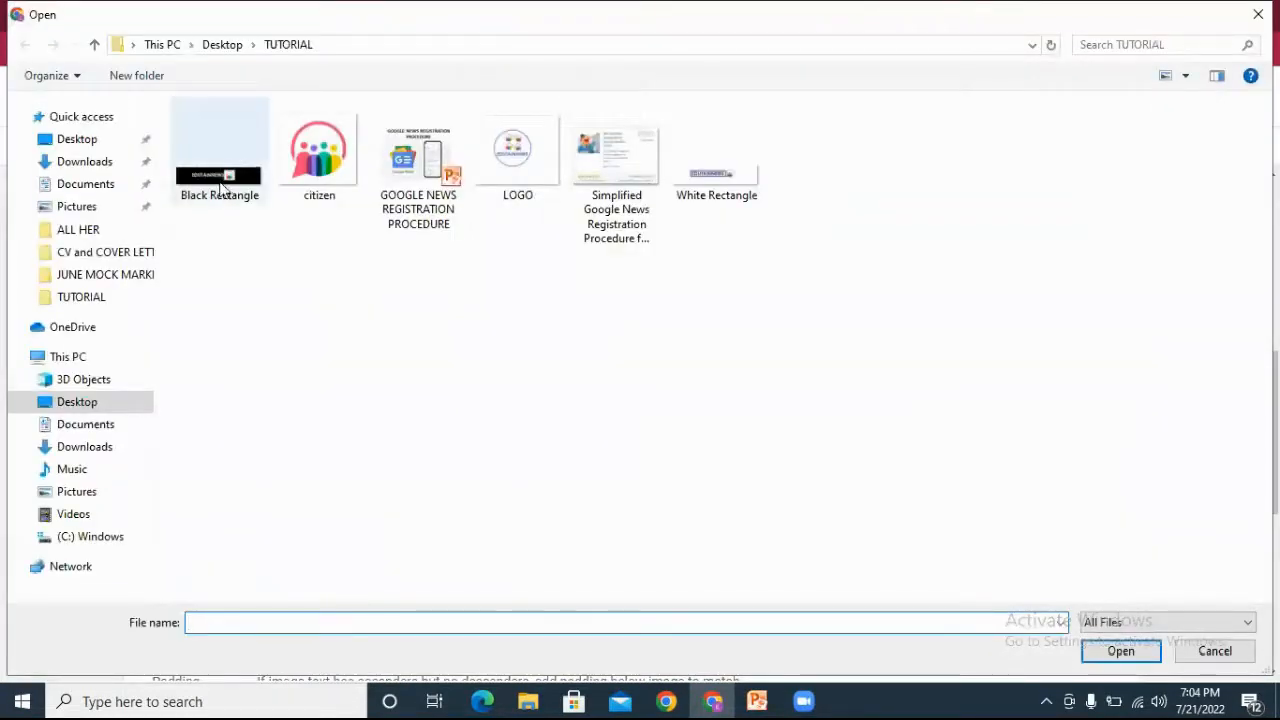
double_click(222, 188)
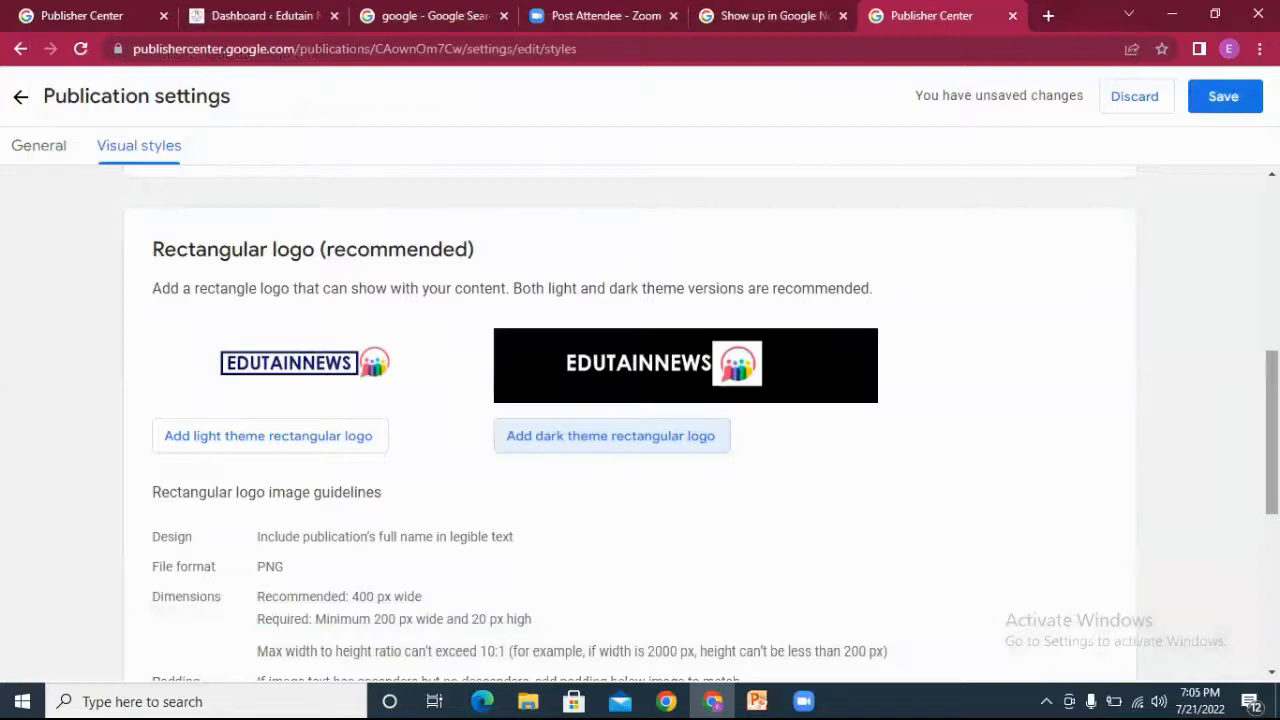
Step: Leave the uploaded fonts empty and save the publication's new logos
scroll(1173, 398, down, 1)
scroll(630, 420, down, 4)
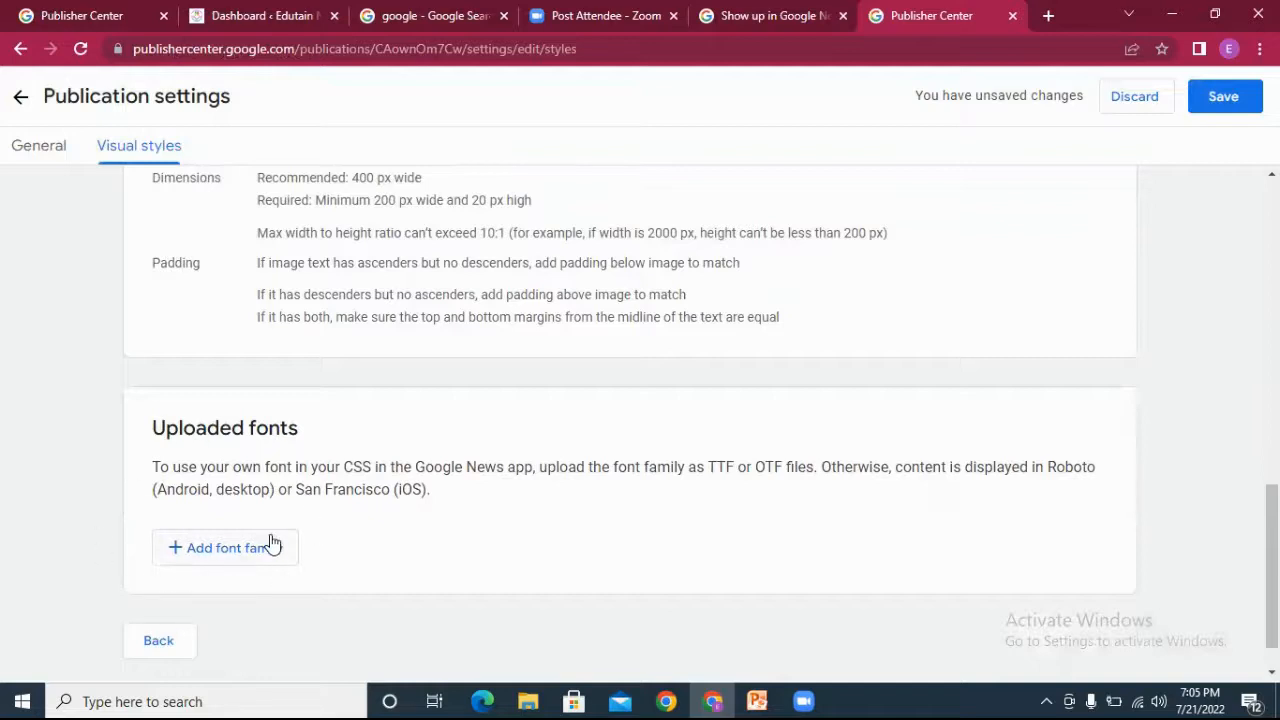
scroll(1272, 560, up, 5)
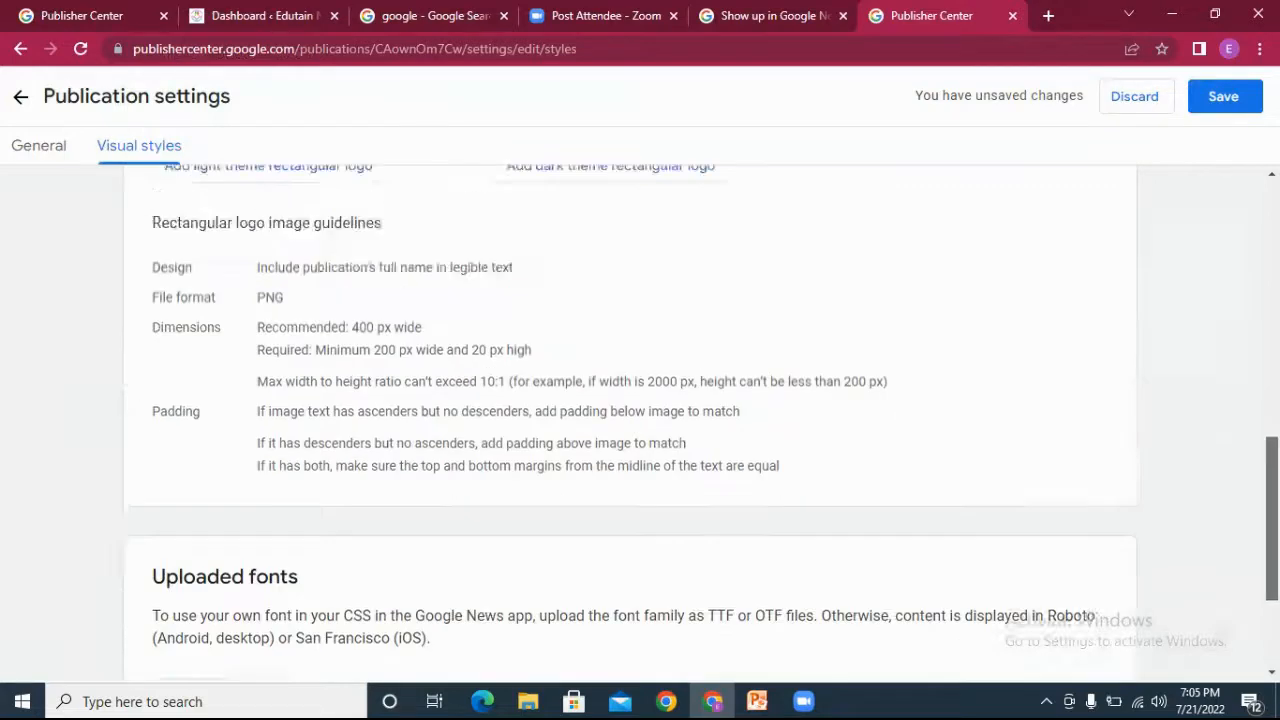
scroll(1272, 420, up, 1)
click(1226, 100)
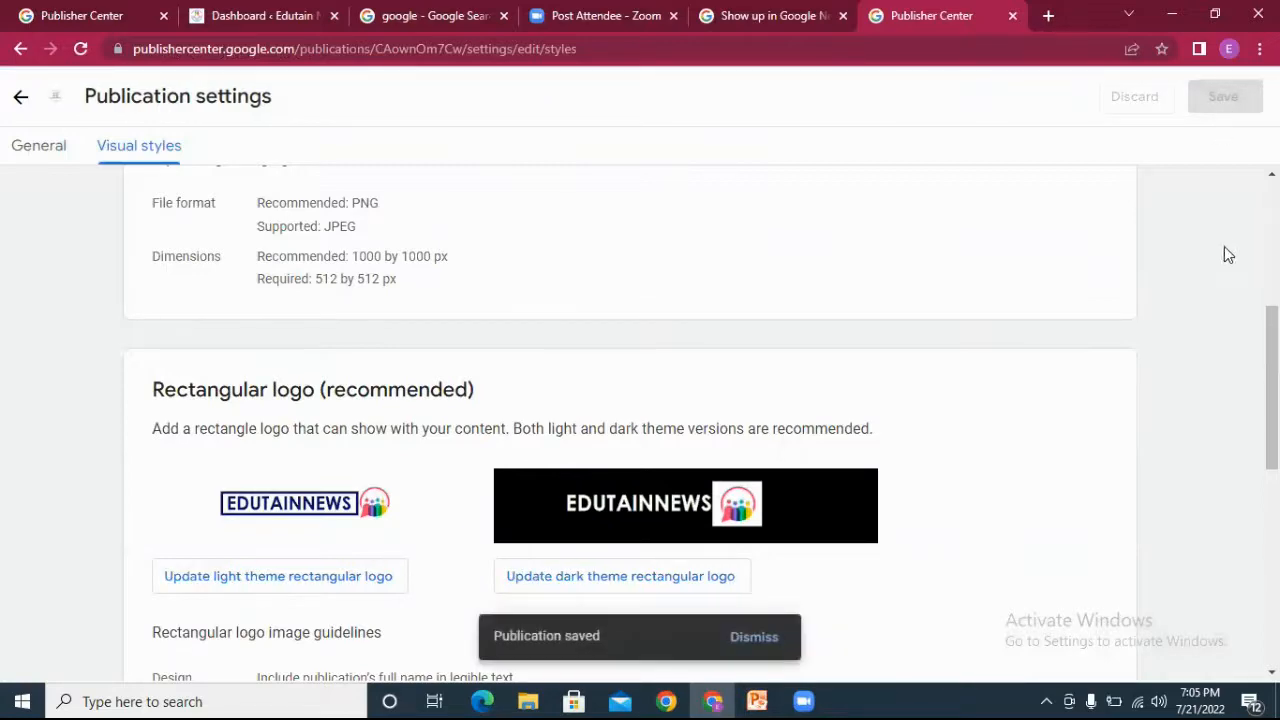
Step: Review the saved visual styles and general settings, and return to the Edutainnews publication overview
scroll(1272, 390, down, 6)
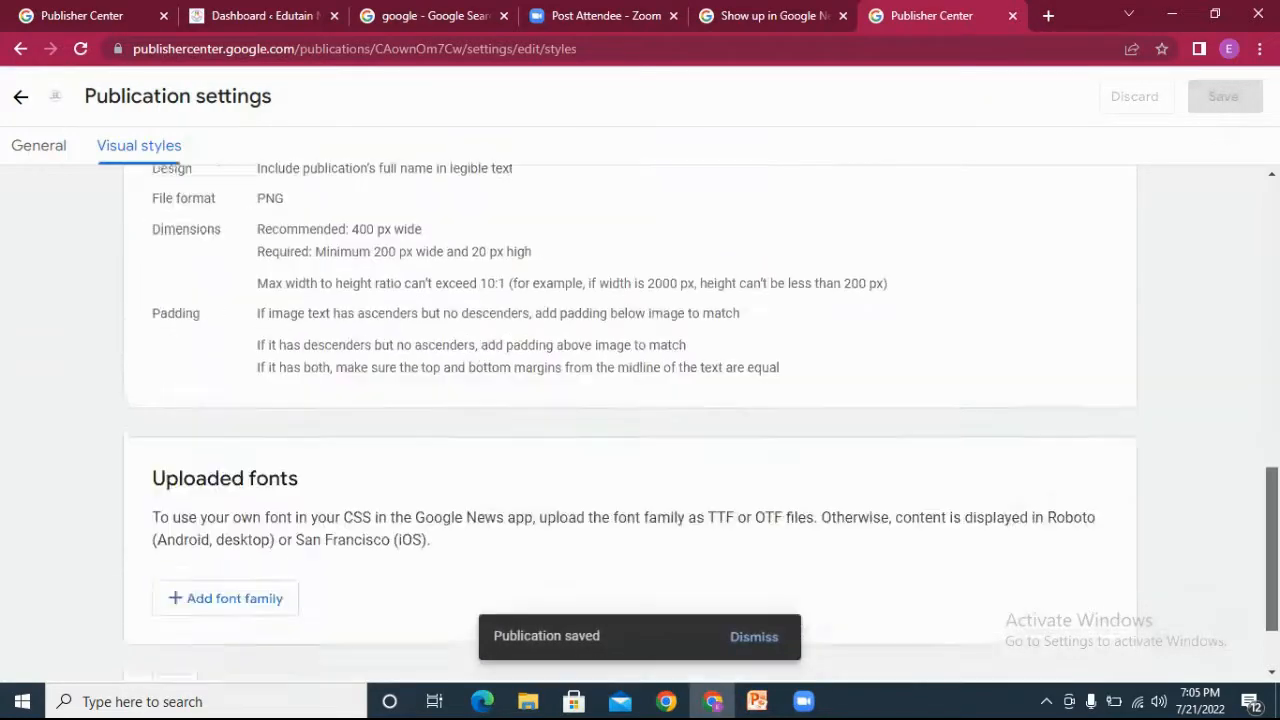
scroll(1272, 460, up, 3)
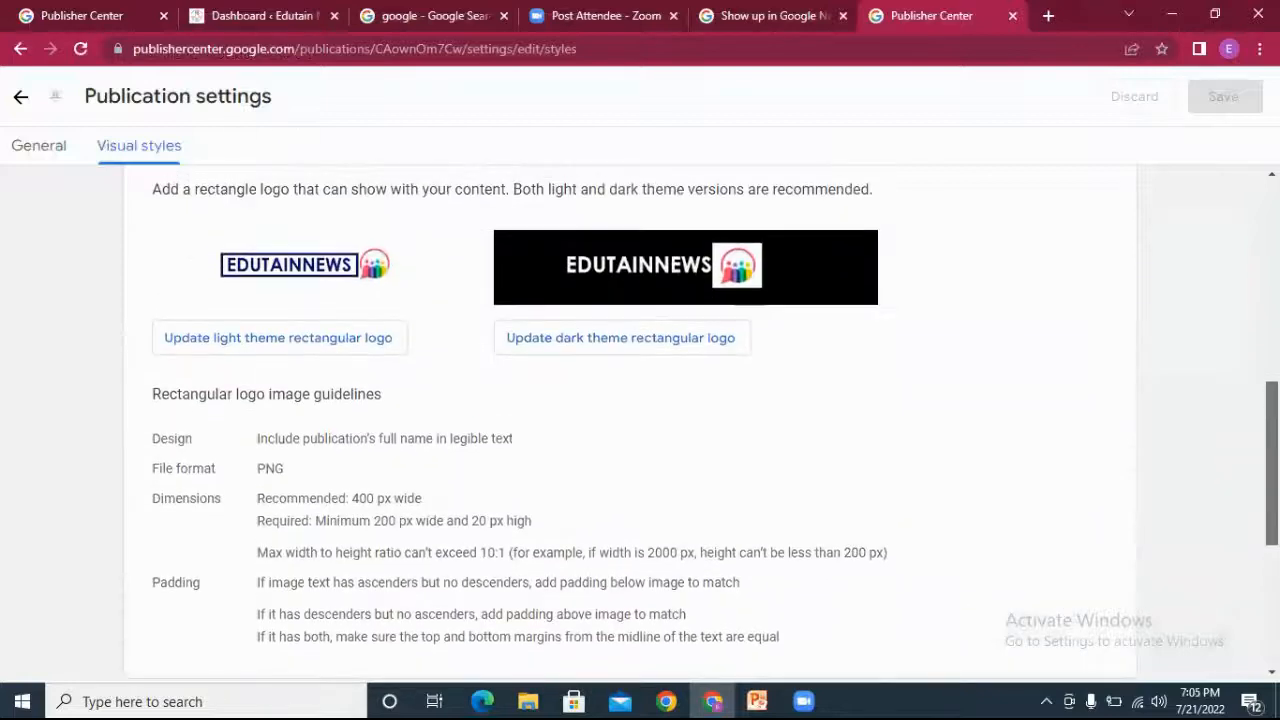
click(40, 158)
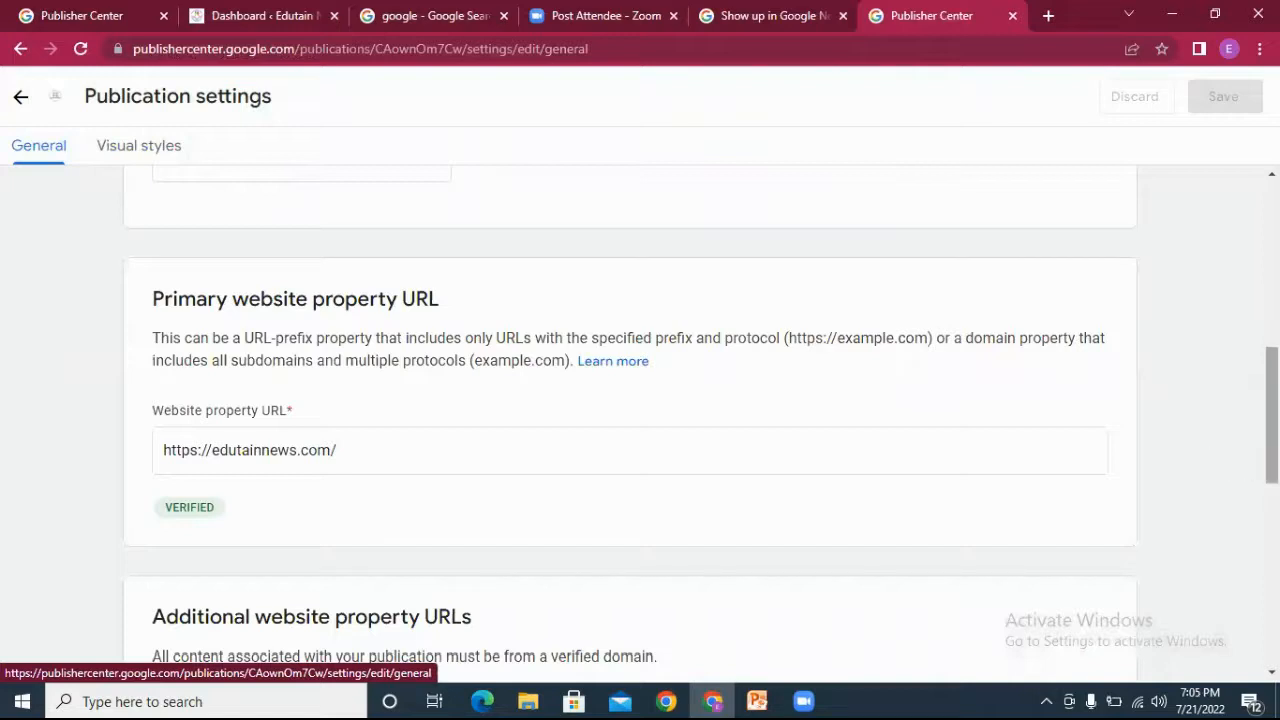
scroll(1223, 466, up, 2)
scroll(640, 420, up, 4)
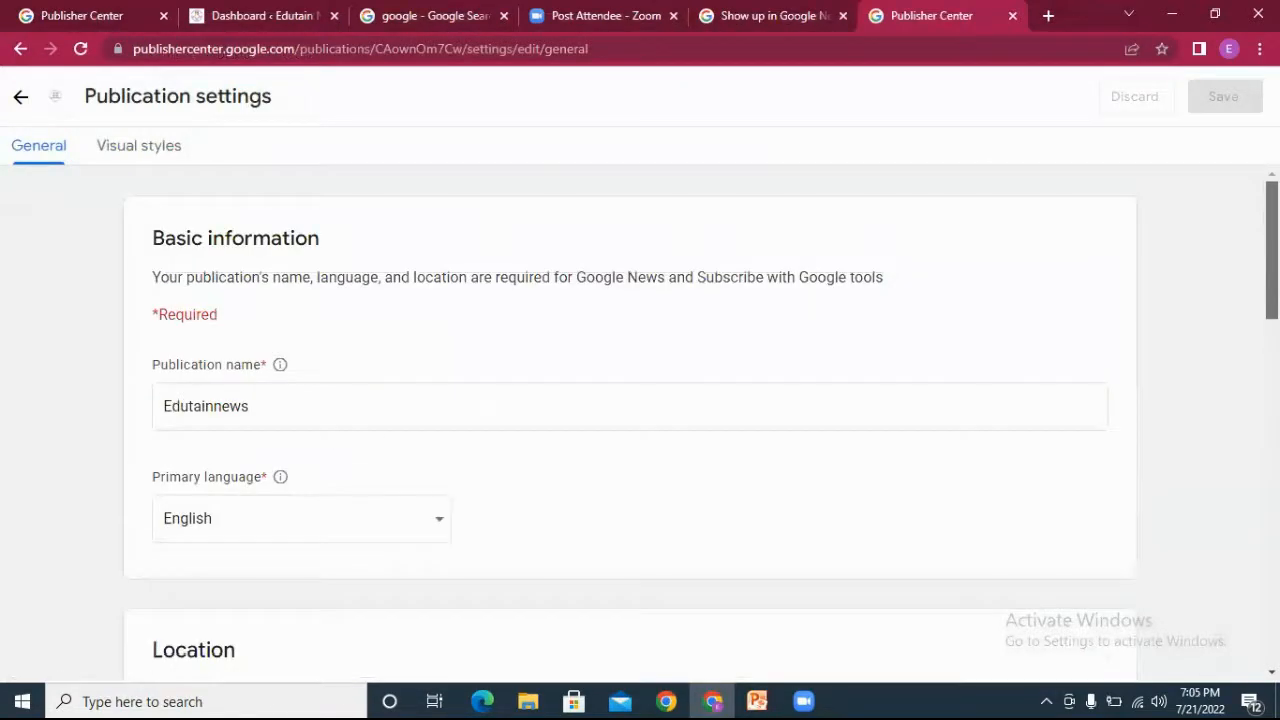
click(17, 97)
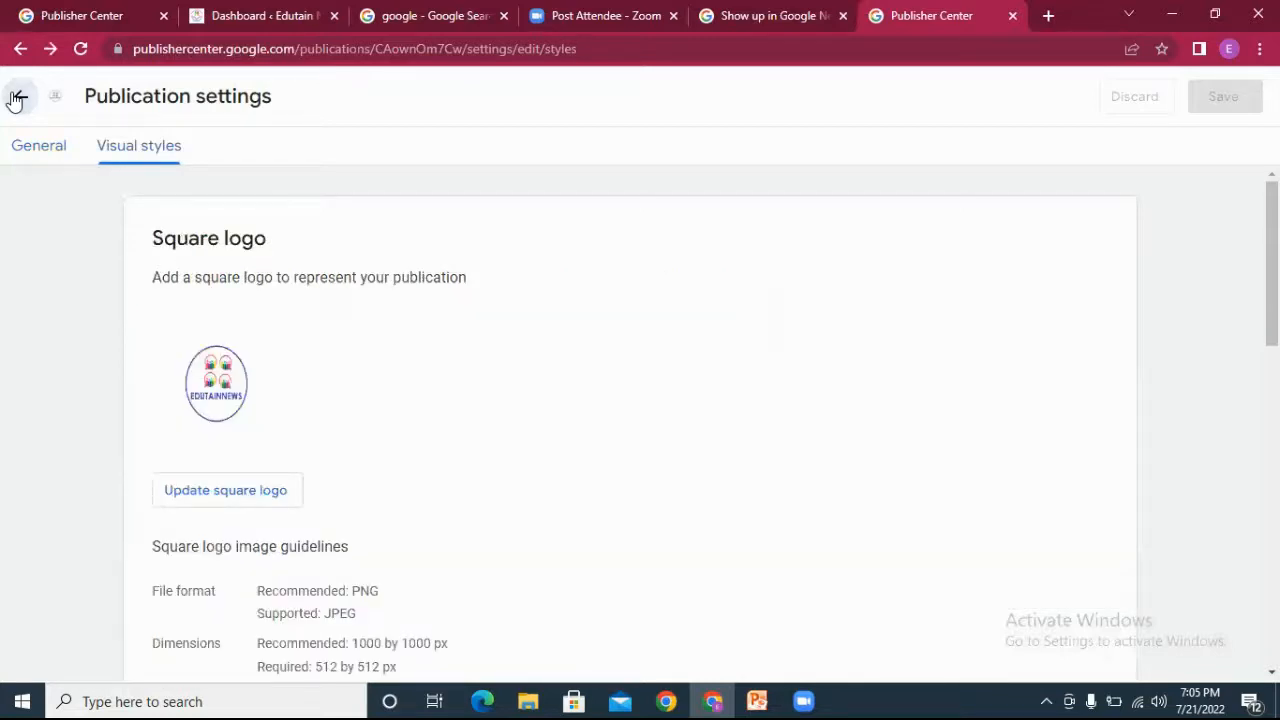
click(17, 97)
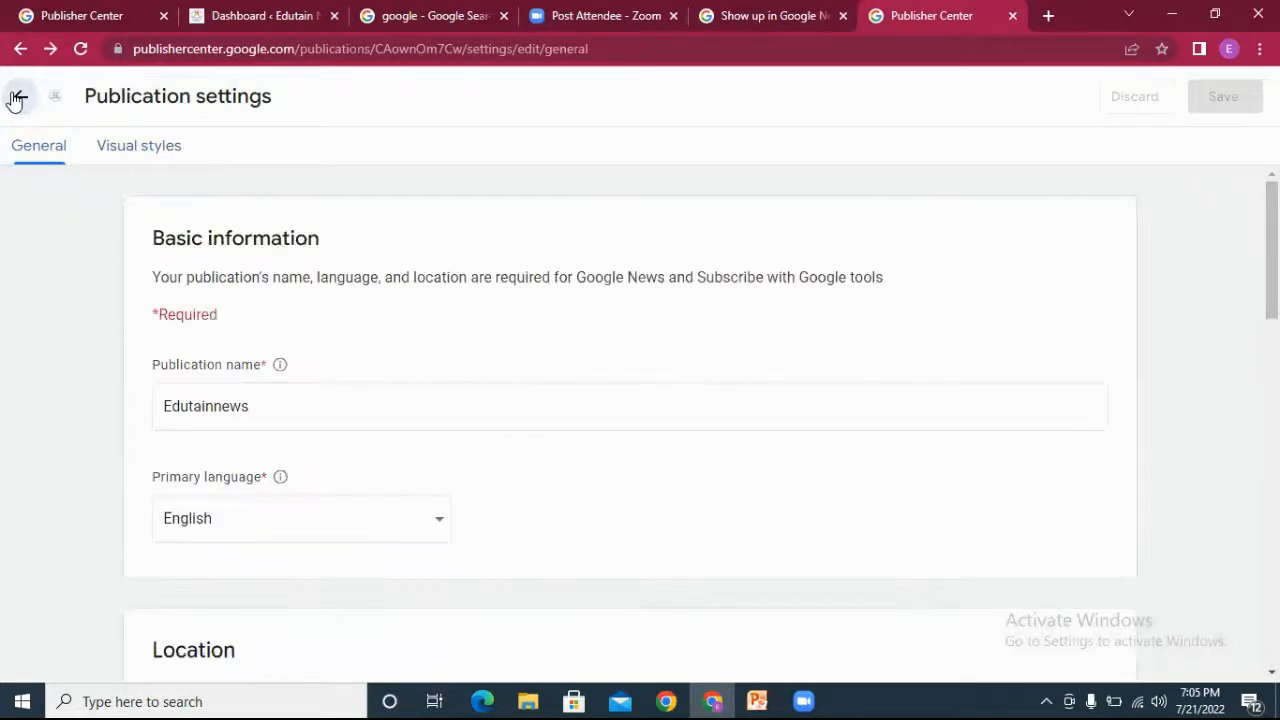
click(17, 97)
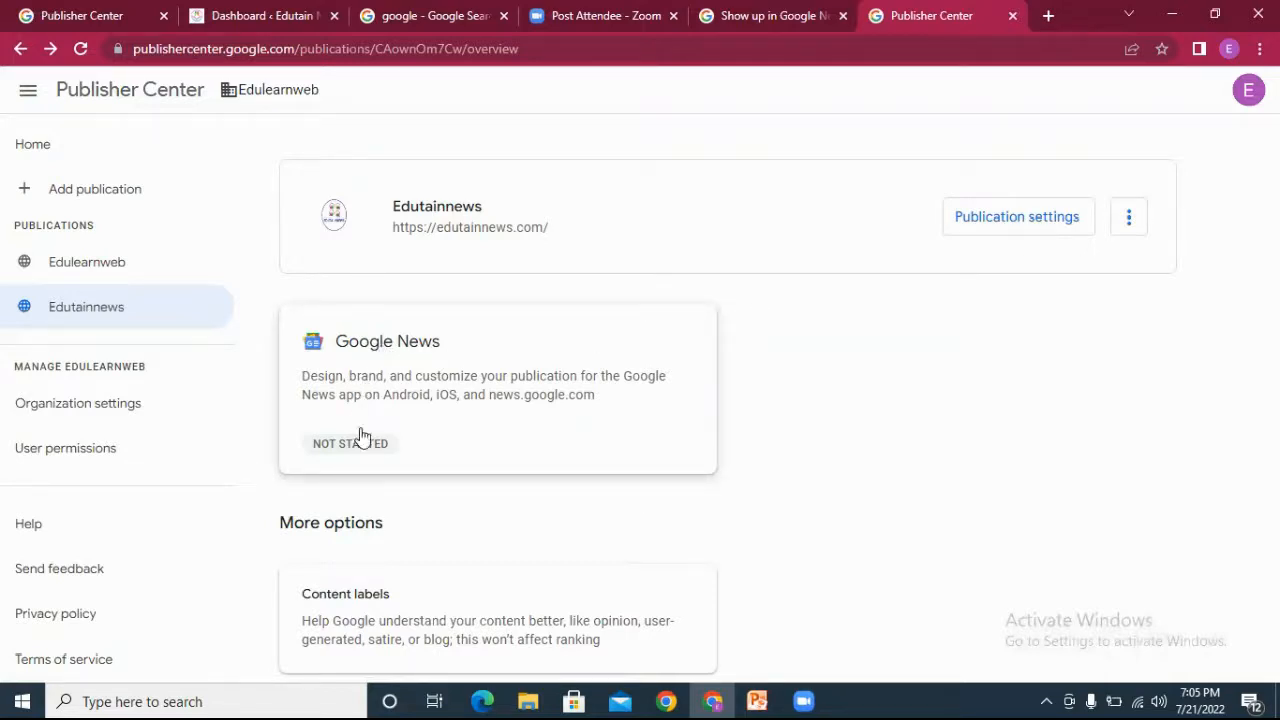
Step: Edit the Google News settings of the Edutainnews publication and set the publication category to News & Politics
click(366, 345)
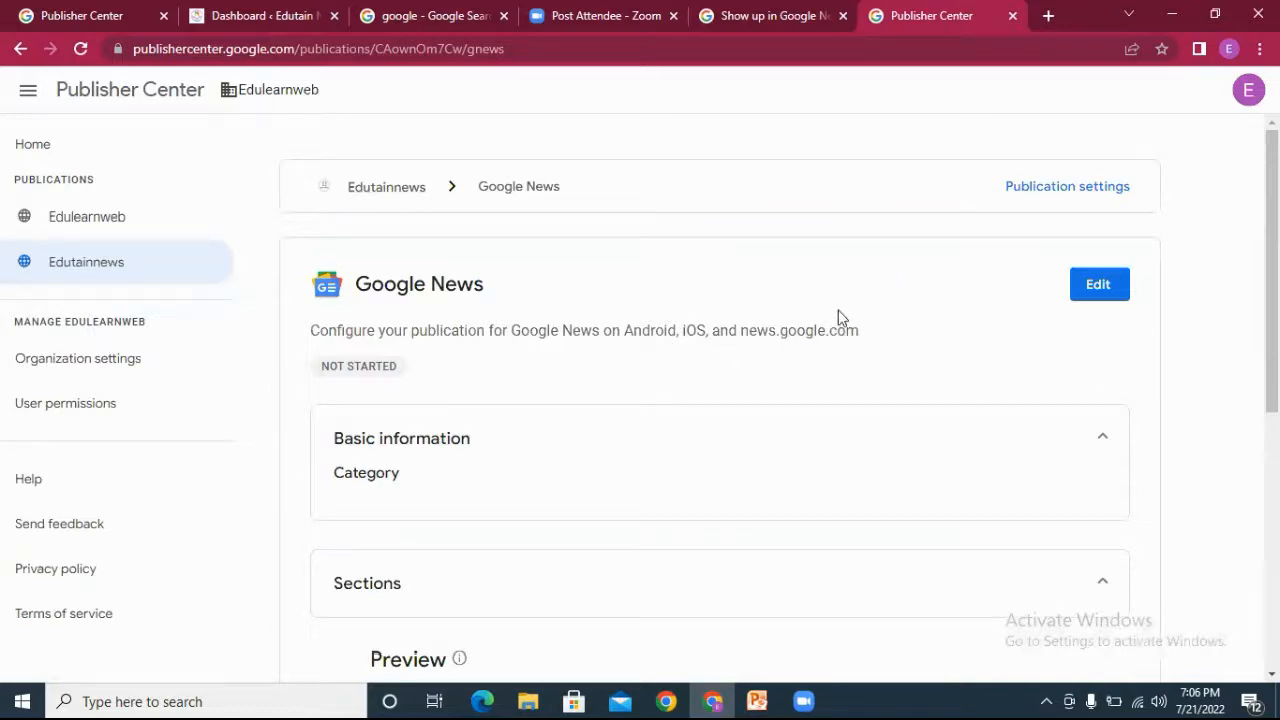
click(1096, 290)
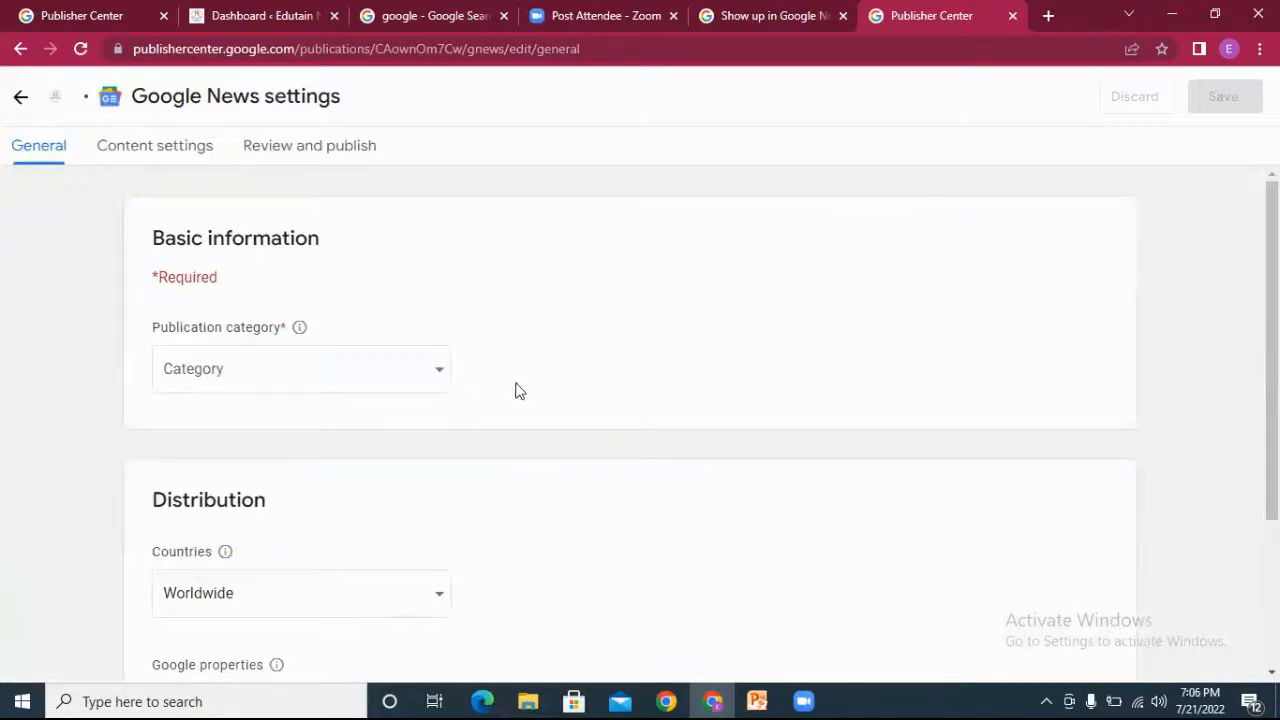
click(381, 377)
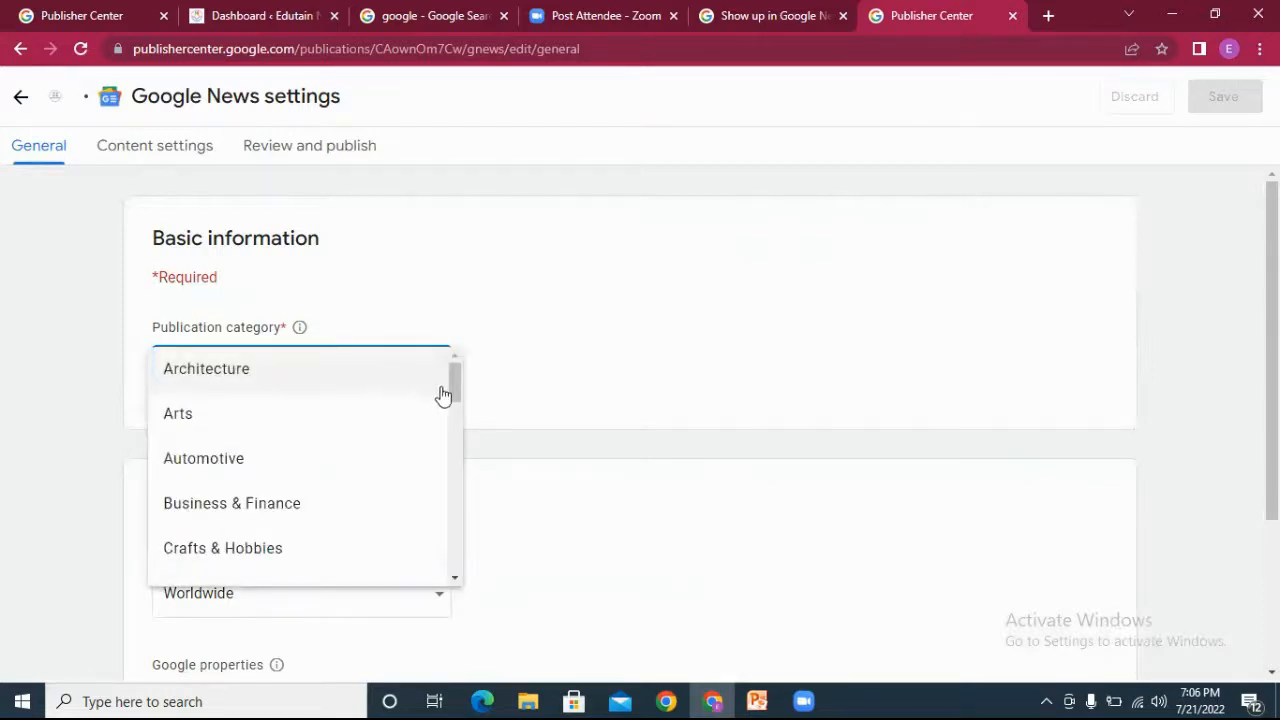
drag(455, 392, 460, 500)
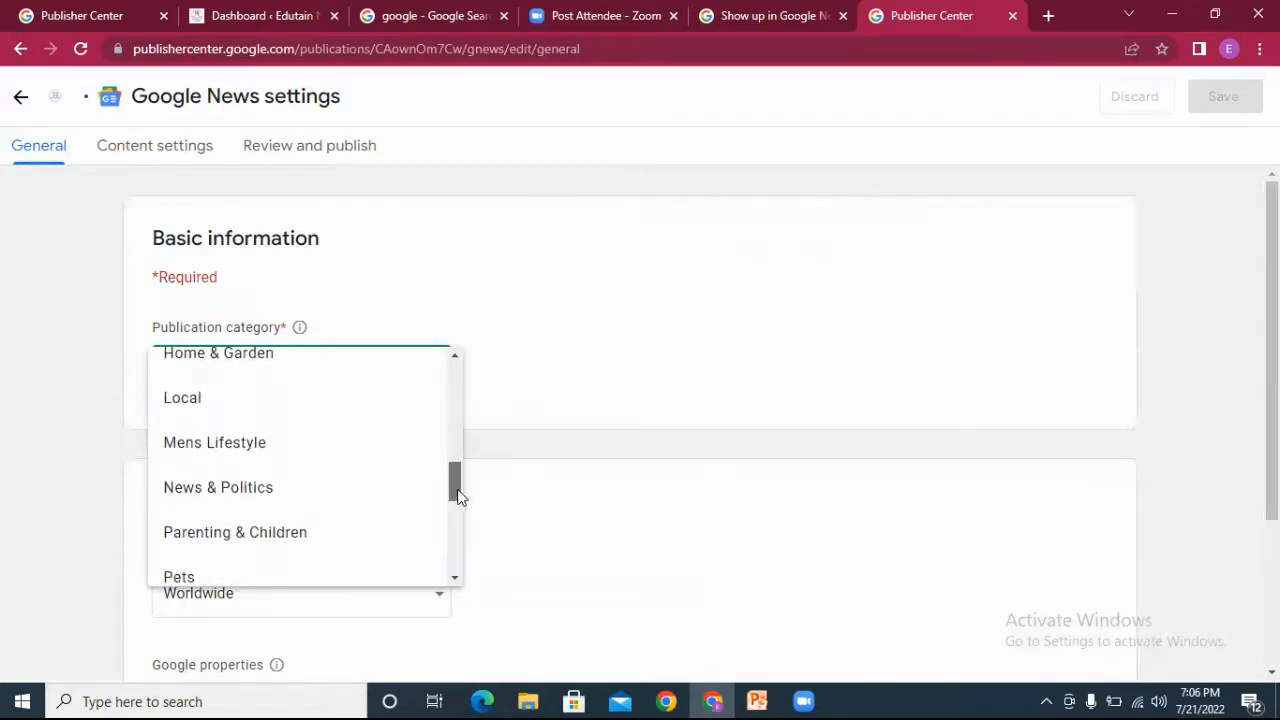
click(218, 489)
click(370, 376)
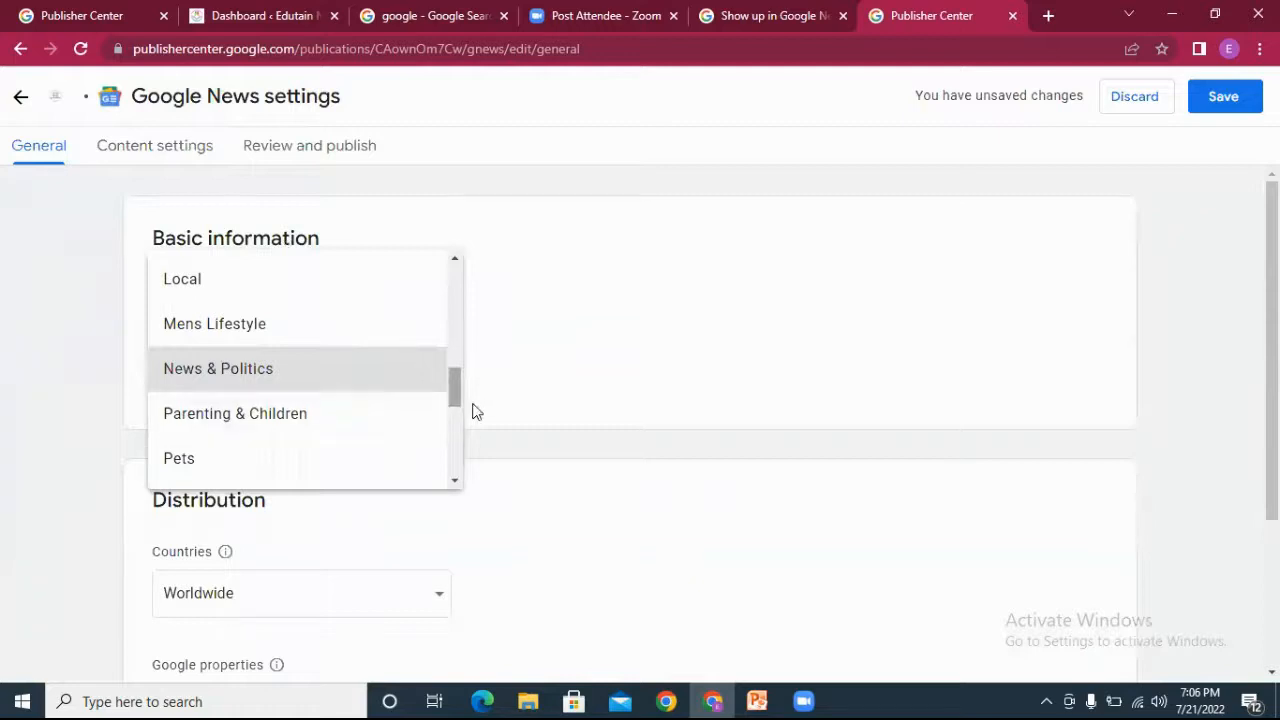
click(525, 400)
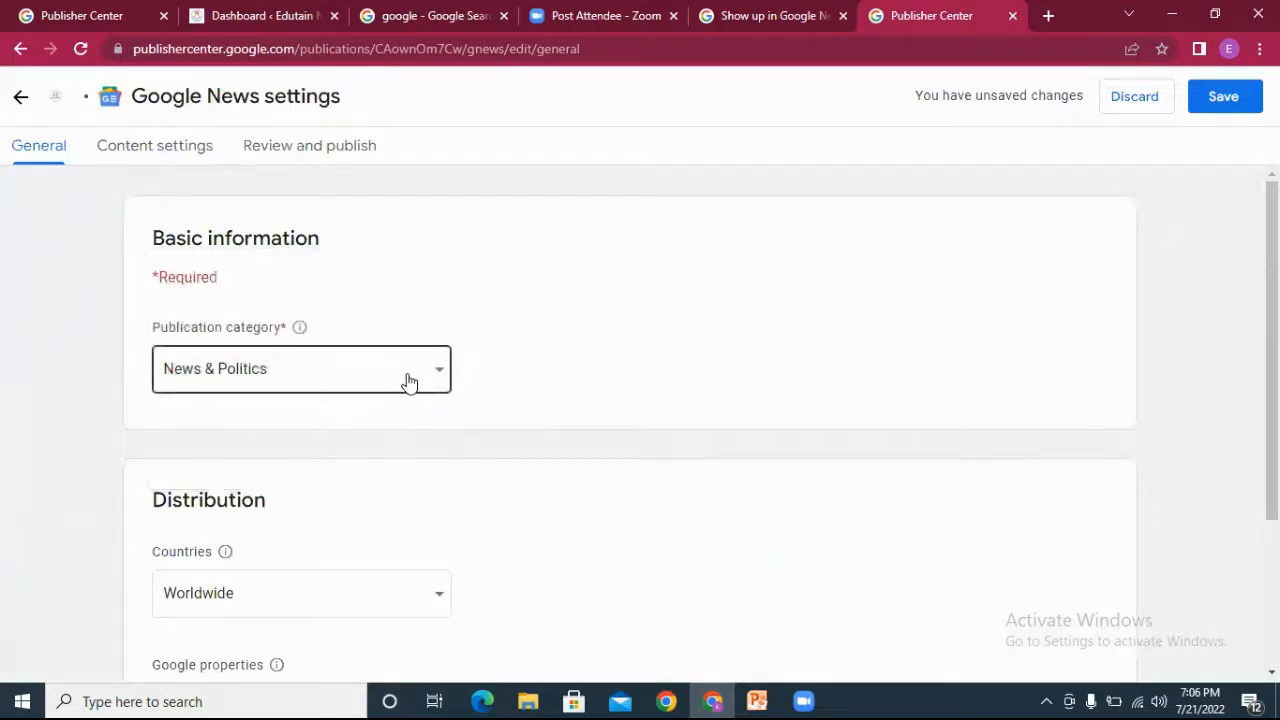
click(438, 386)
drag(459, 392, 540, 318)
click(548, 327)
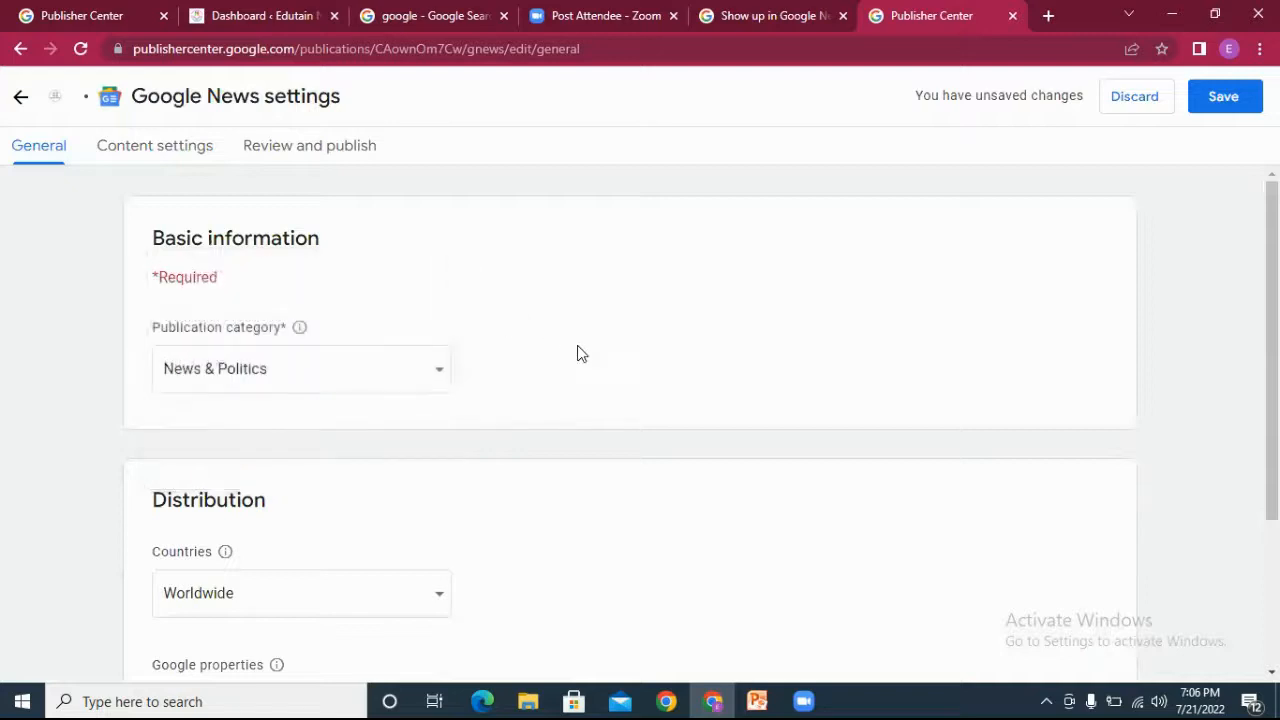
Step: Keep distribution worldwide with all Google properties allowed, and continue to the content settings
scroll(1272, 400, down, 1)
scroll(1272, 400, down, 1)
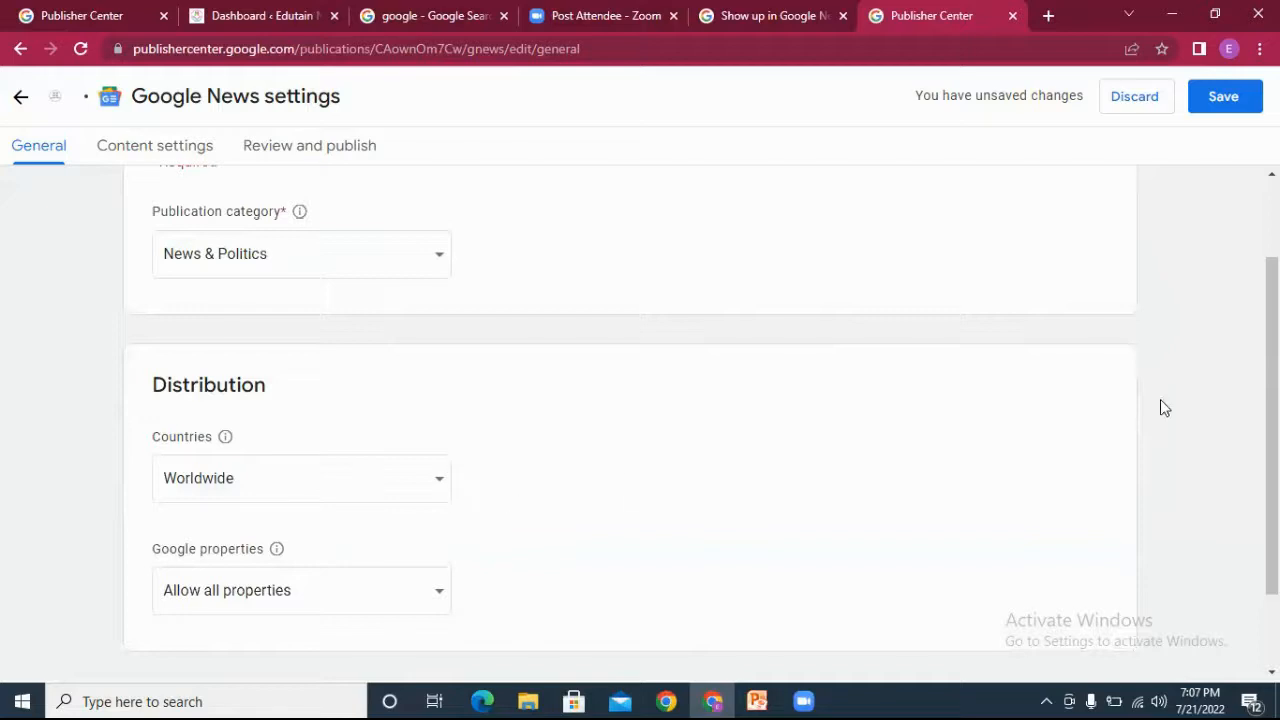
scroll(1272, 420, down, 1)
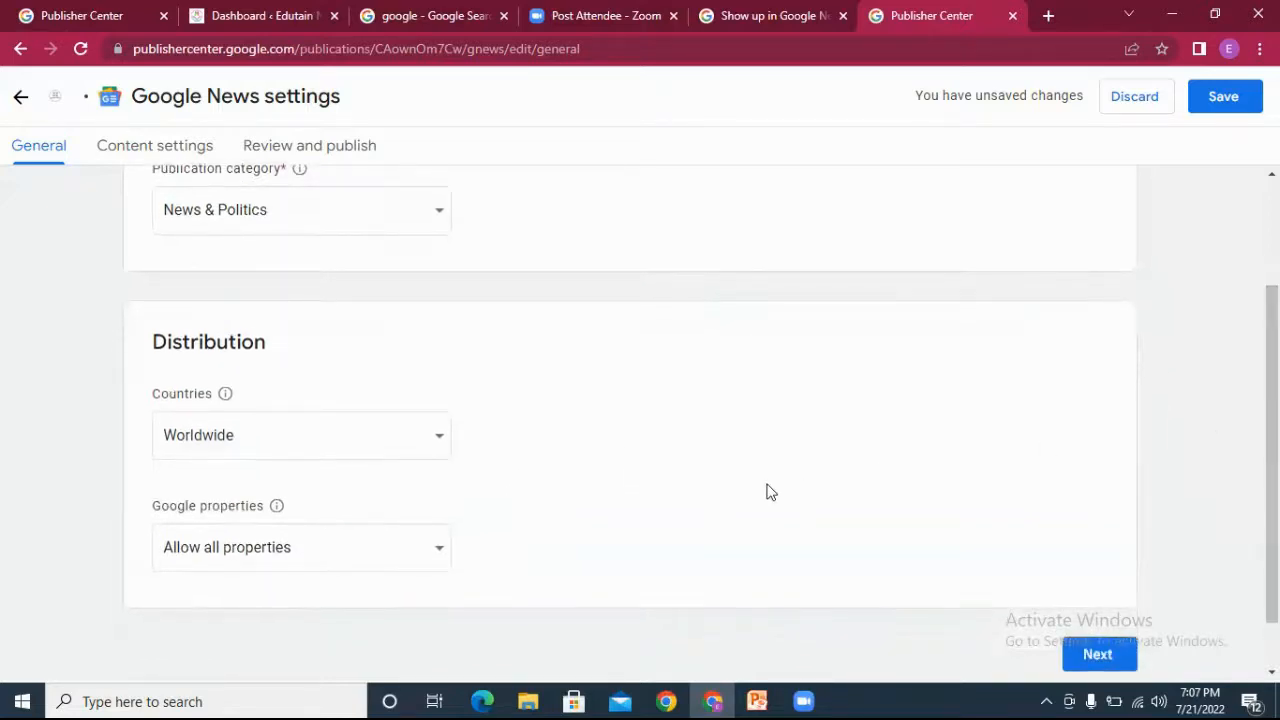
click(443, 566)
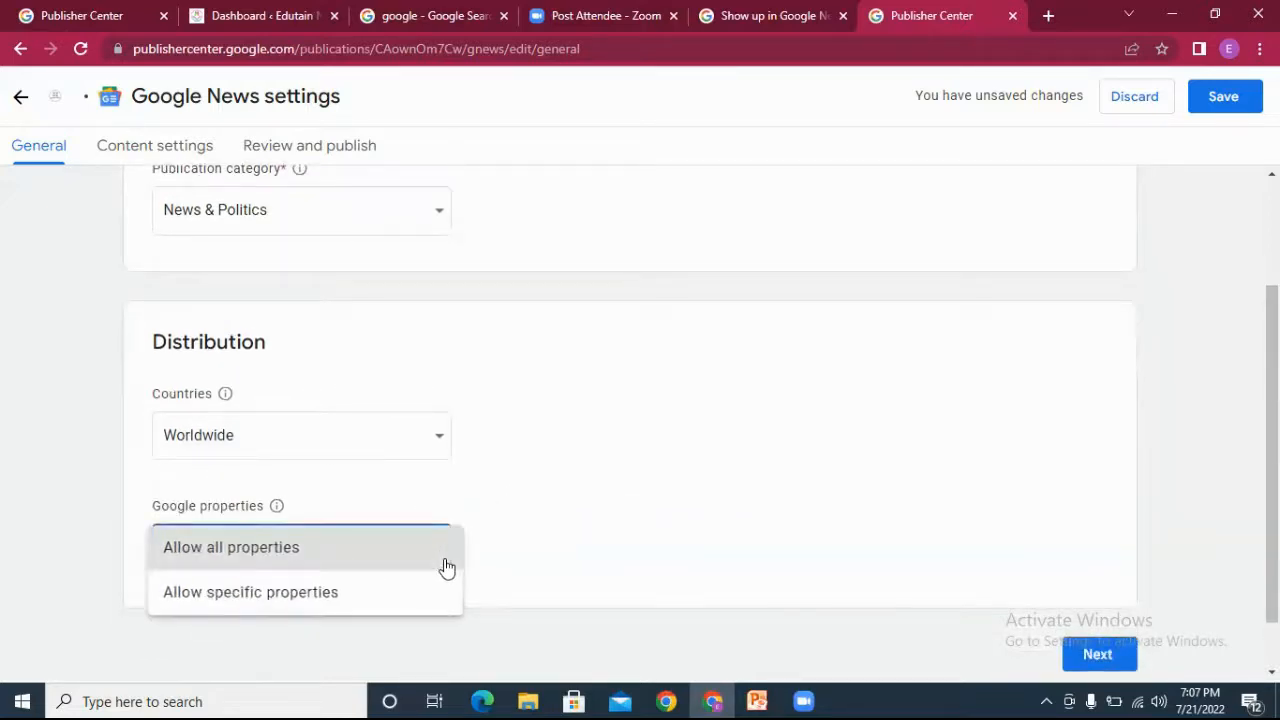
click(354, 557)
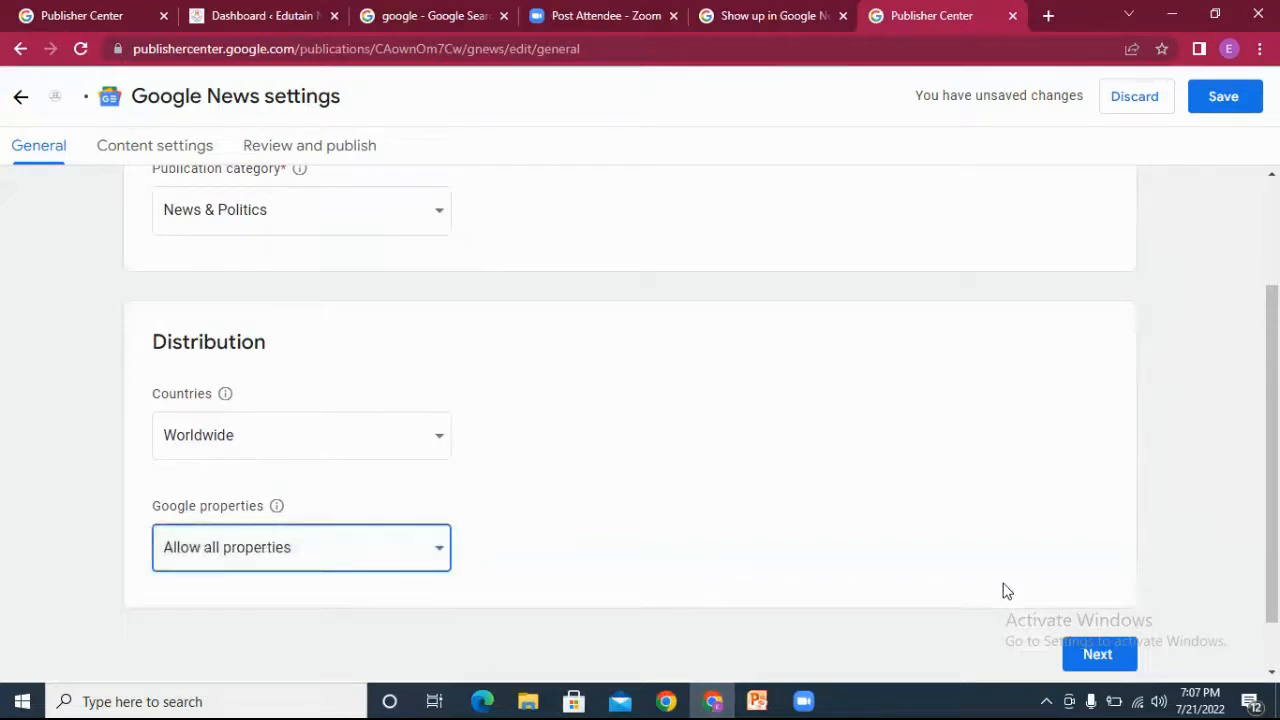
click(1100, 656)
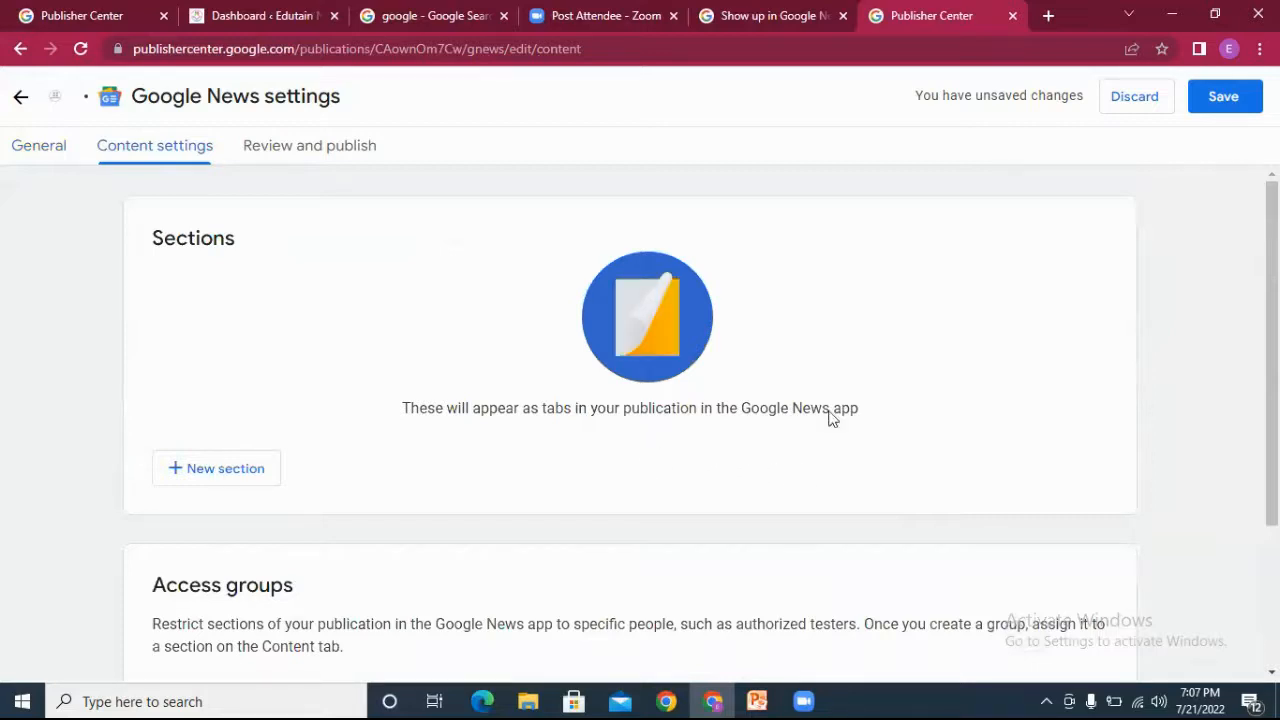
Step: Start a new section of type Feed in the publication's content settings
drag(1271, 314, 1271, 335)
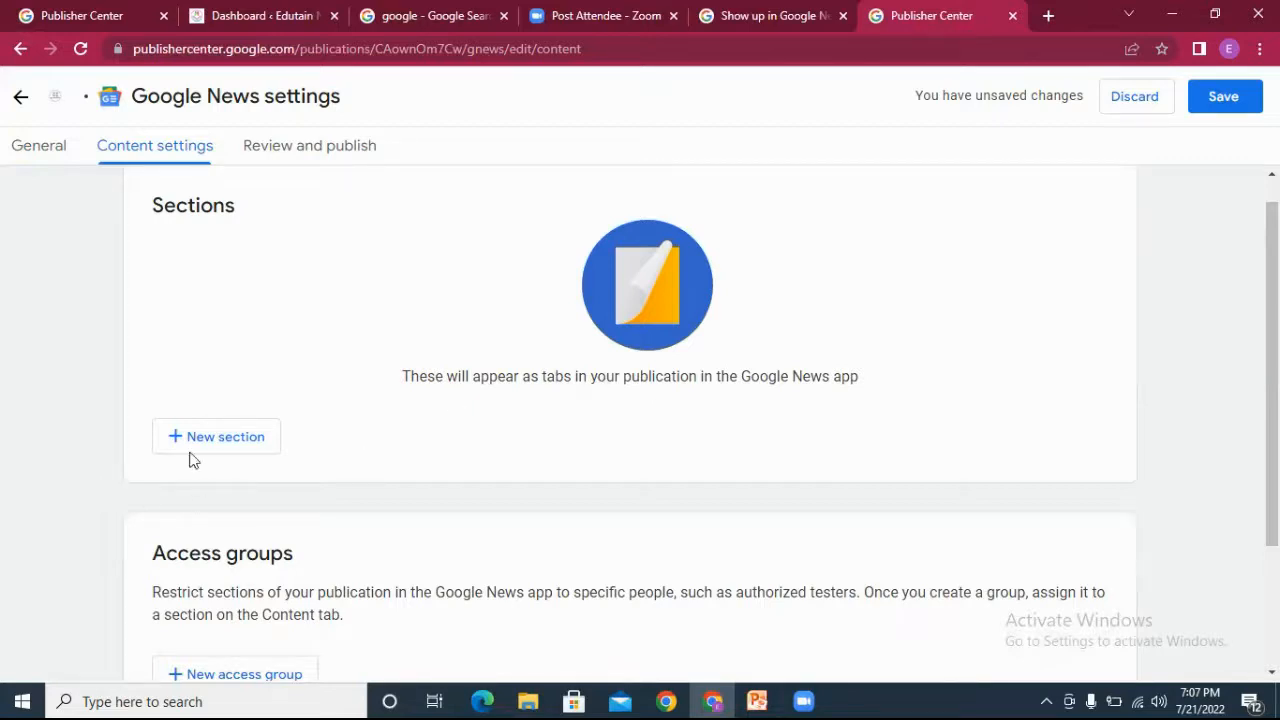
click(226, 442)
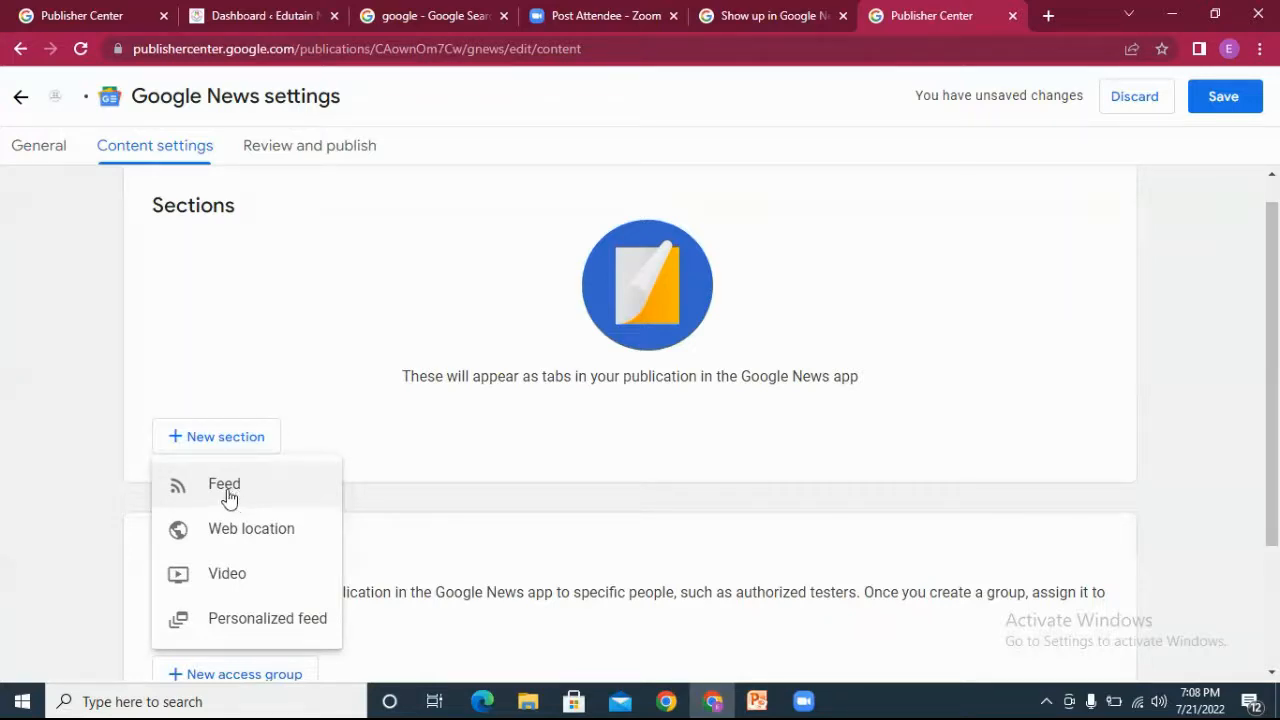
click(226, 490)
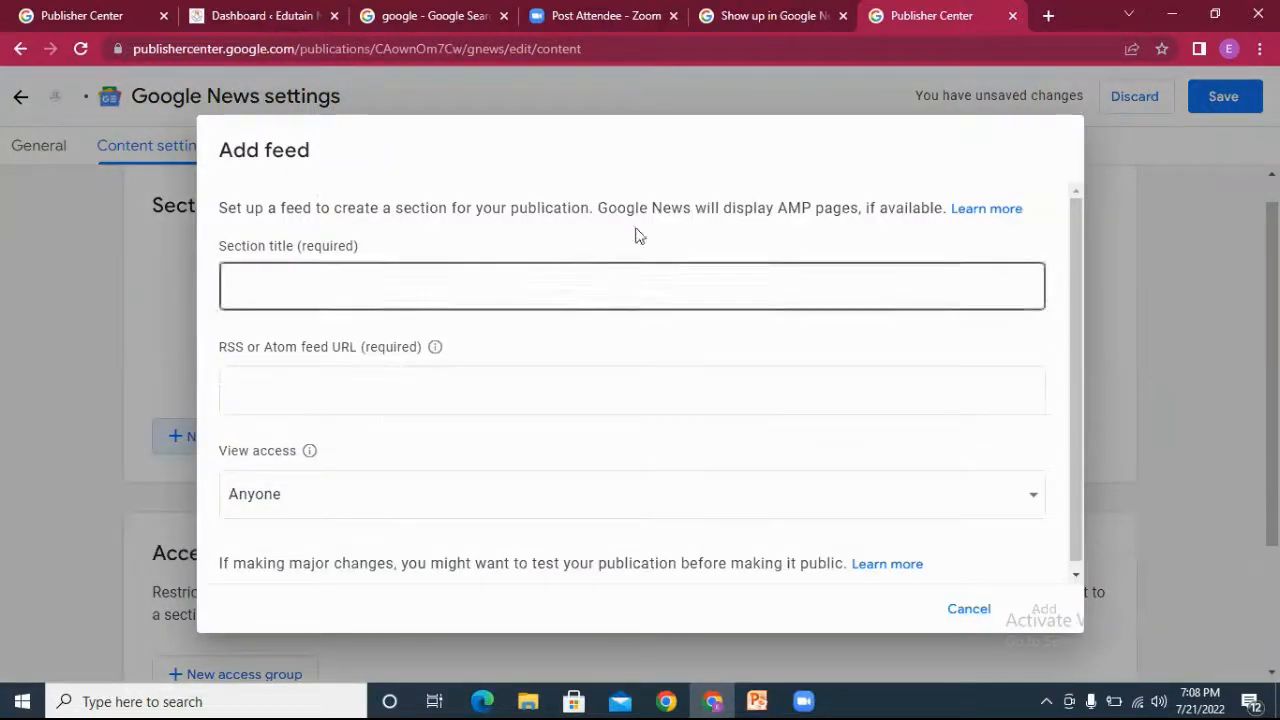
Step: Switch to the Edutain News WordPress dashboard, search the new plugins for "gn", and install and activate GN Publisher
click(244, 18)
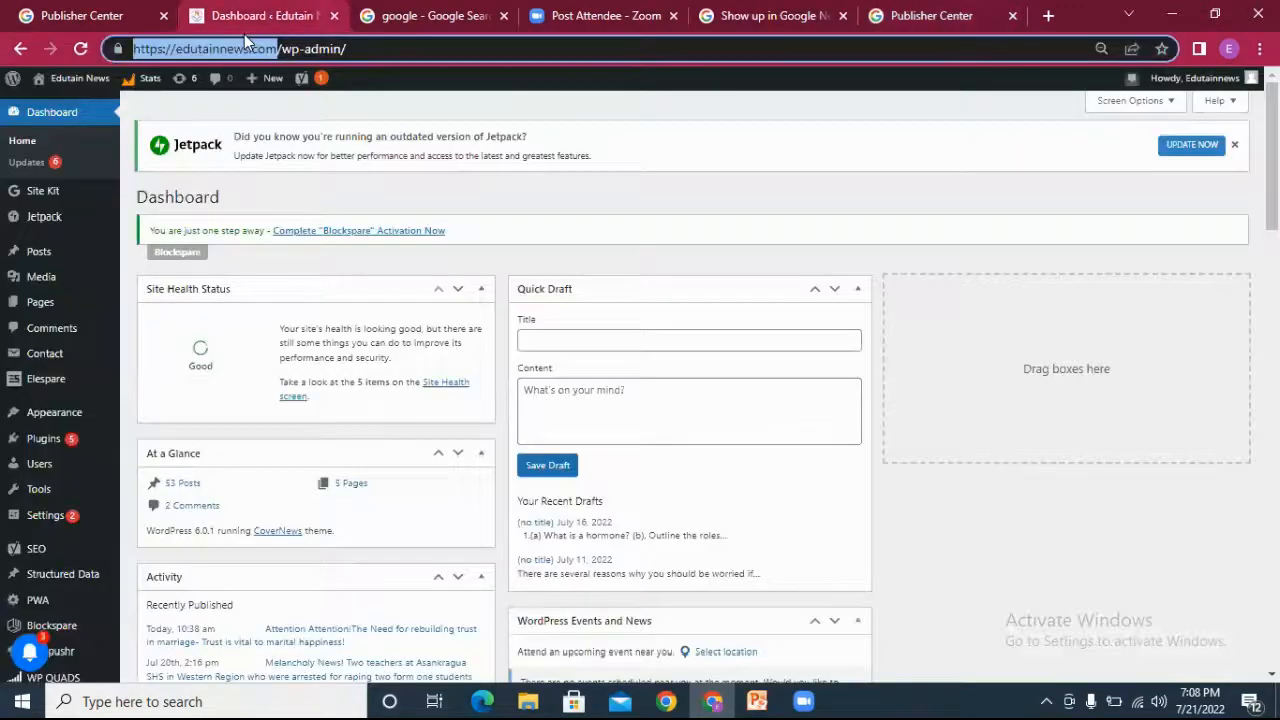
mouse_move(65, 445)
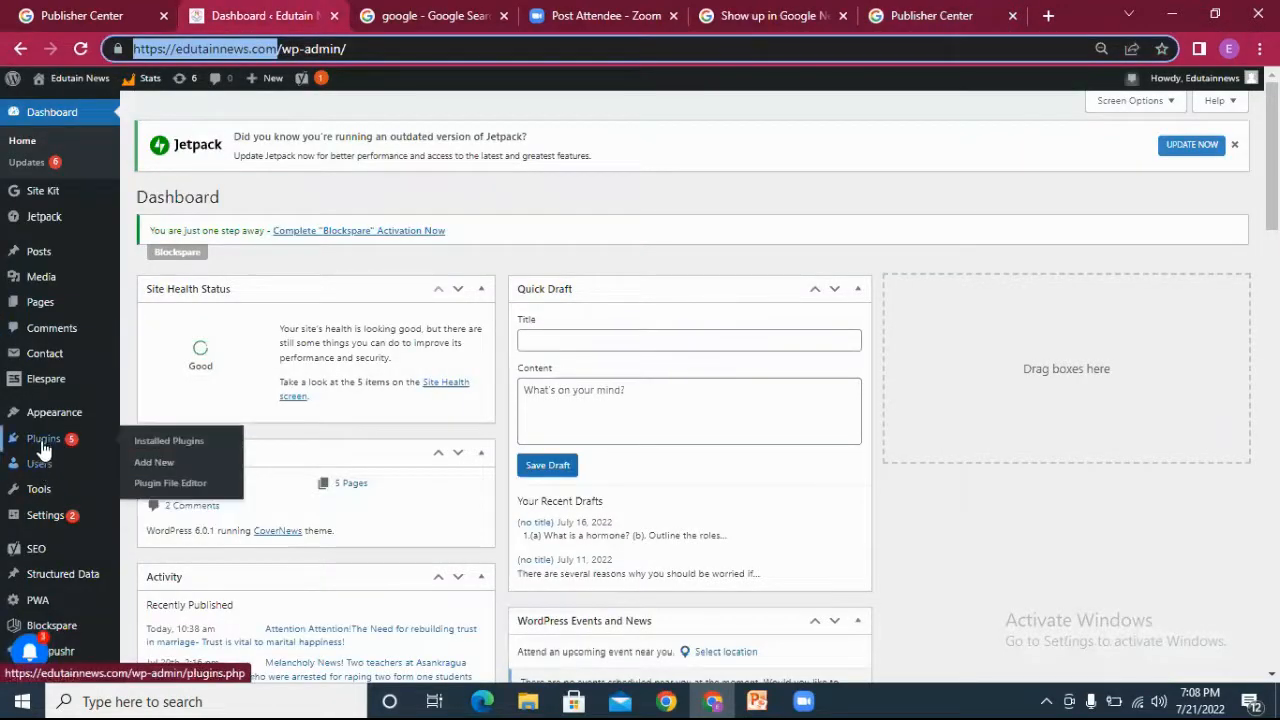
click(147, 466)
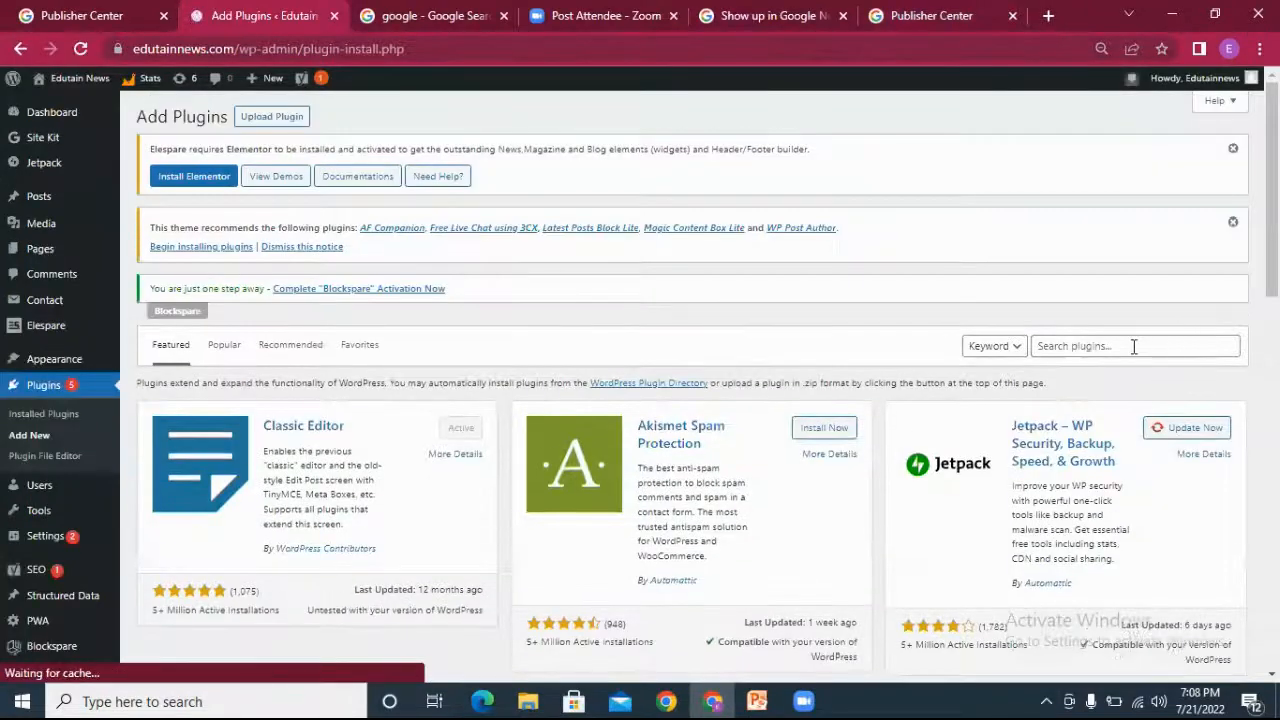
click(1132, 347)
text(gr)
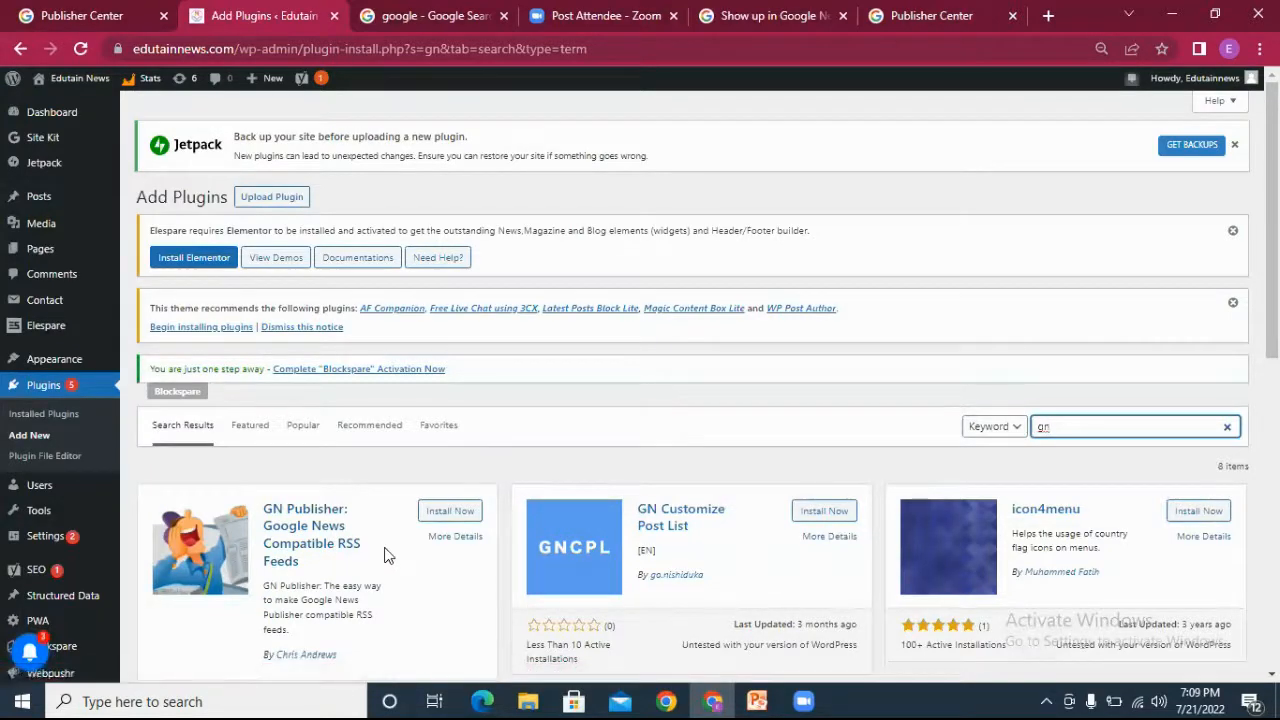
click(438, 516)
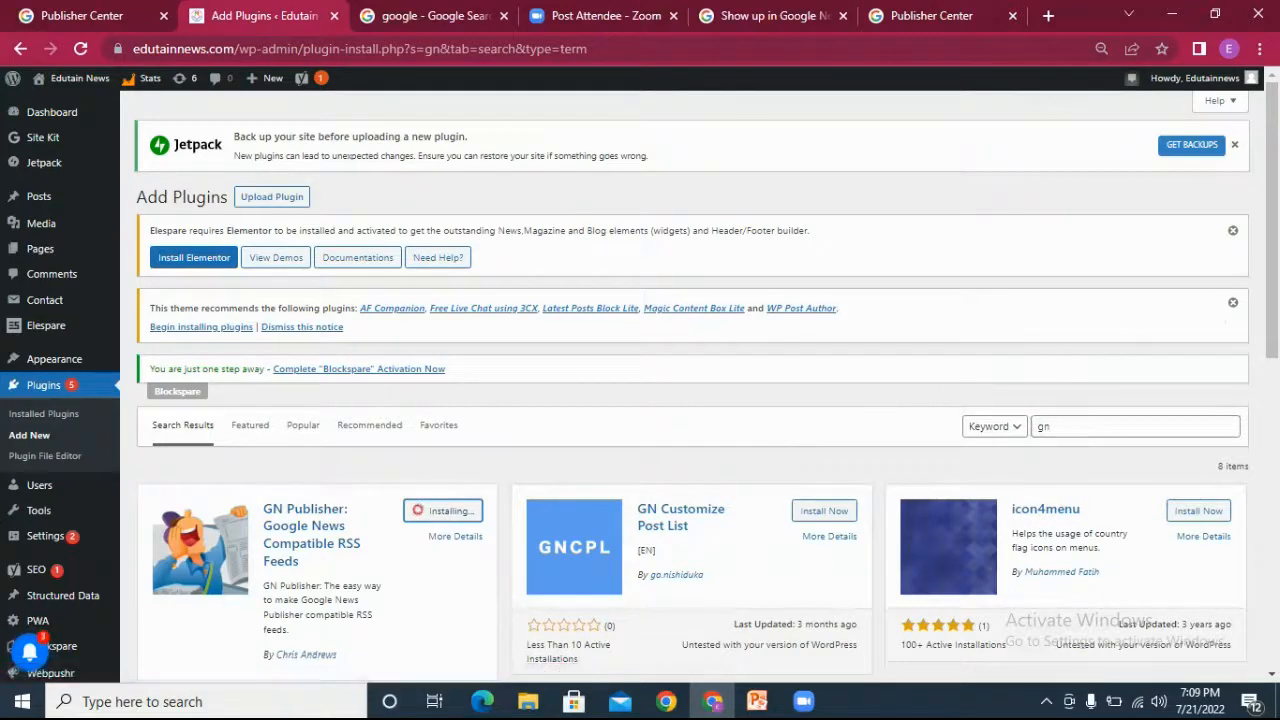
scroll(781, 441, down, 2)
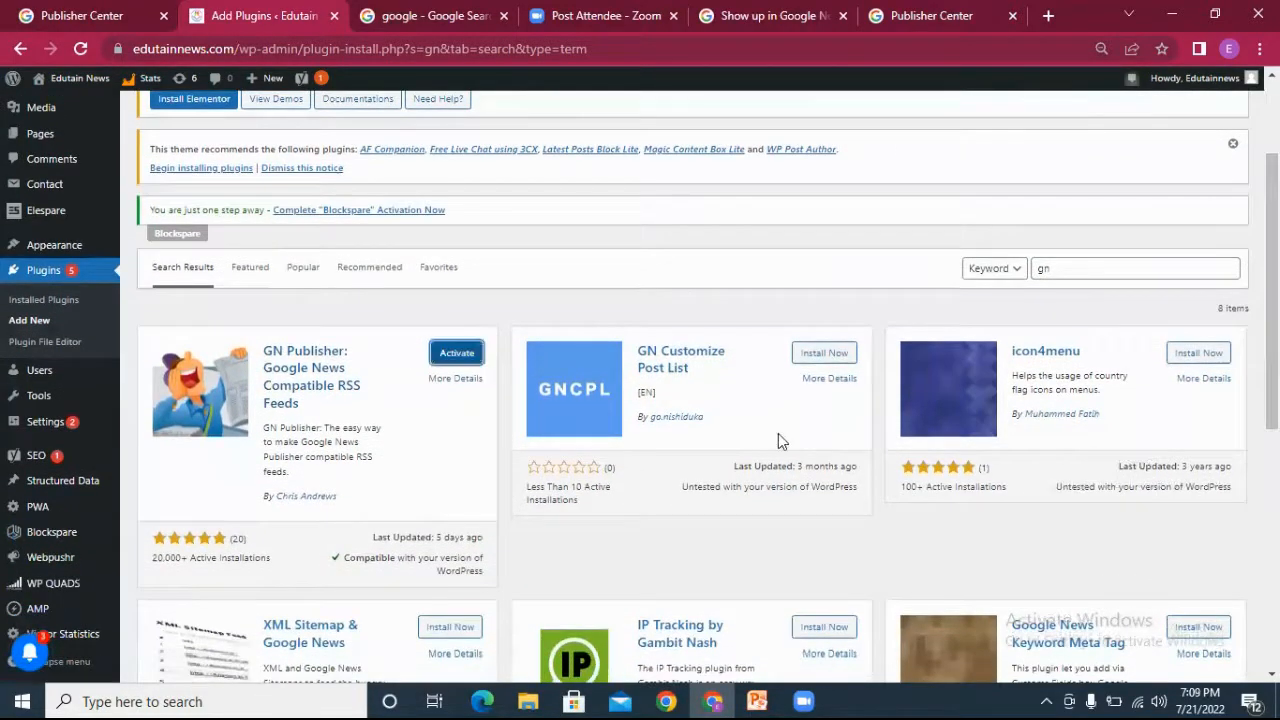
click(455, 362)
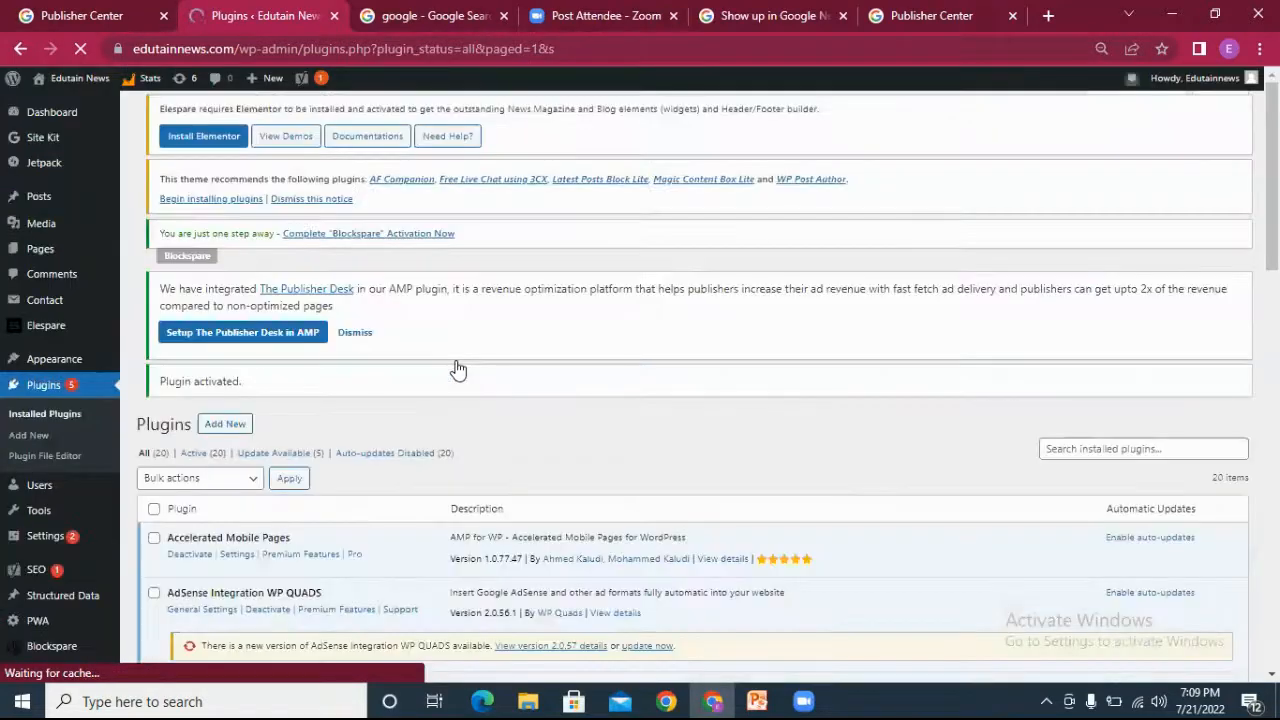
Step: Open the Info & Tips page of the GN Publisher plugin at its Feed URLs section
scroll(568, 345, down, 2)
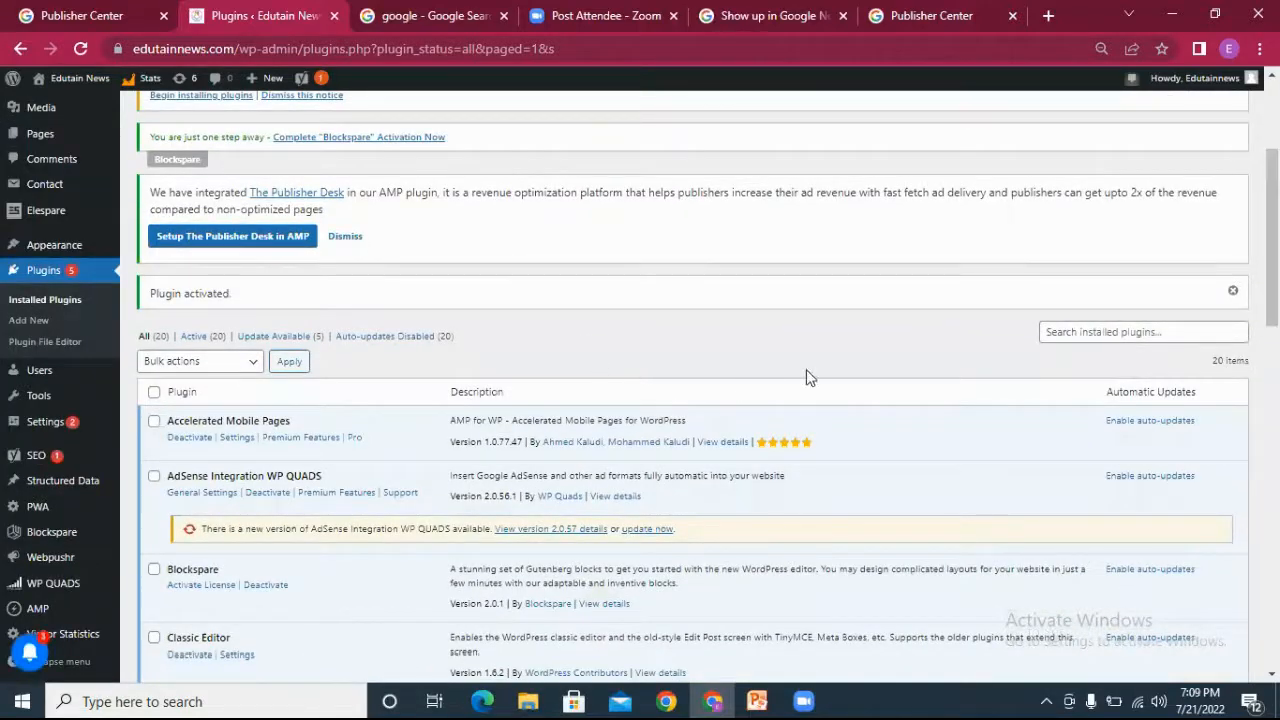
drag(1272, 240, 1272, 376)
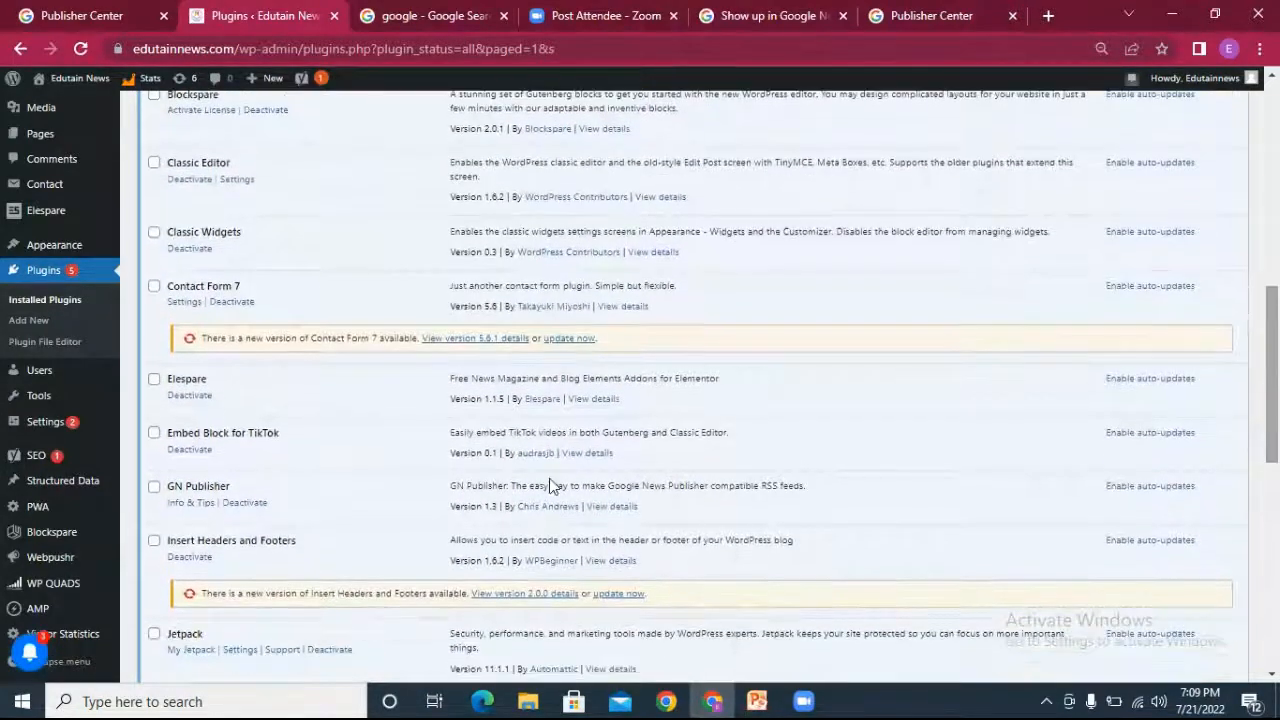
click(199, 510)
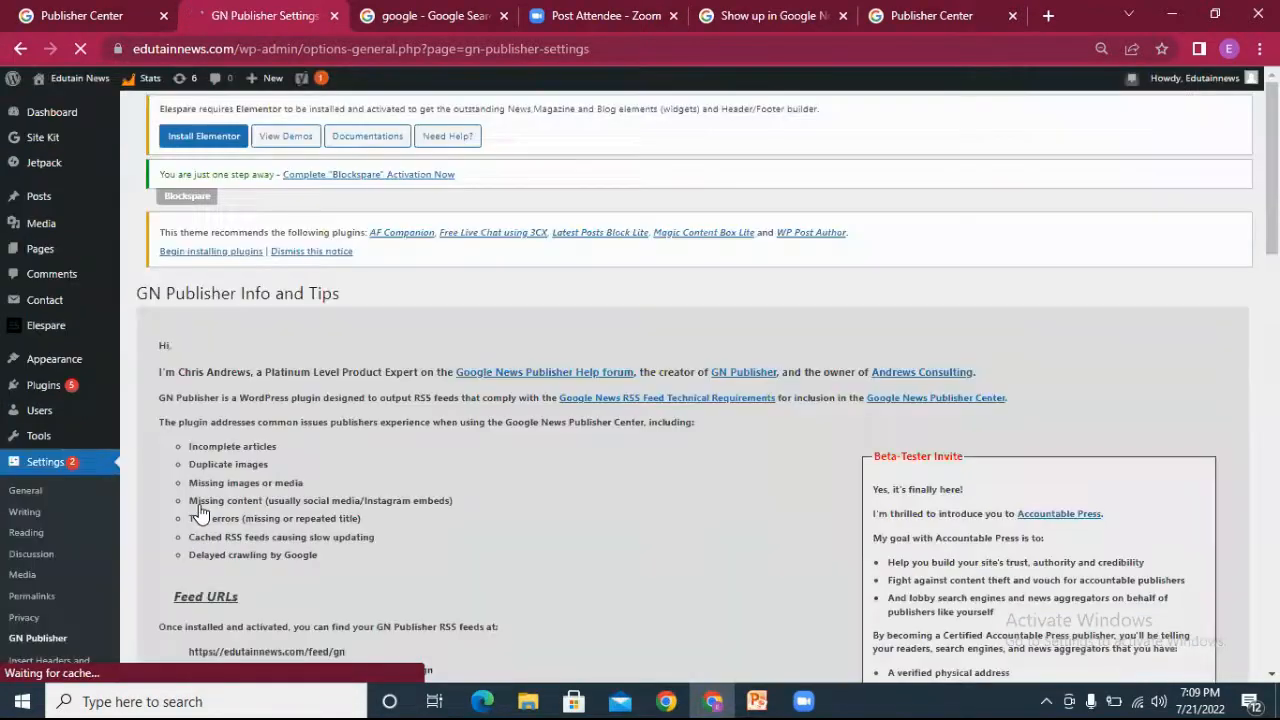
scroll(1244, 224, down, 3)
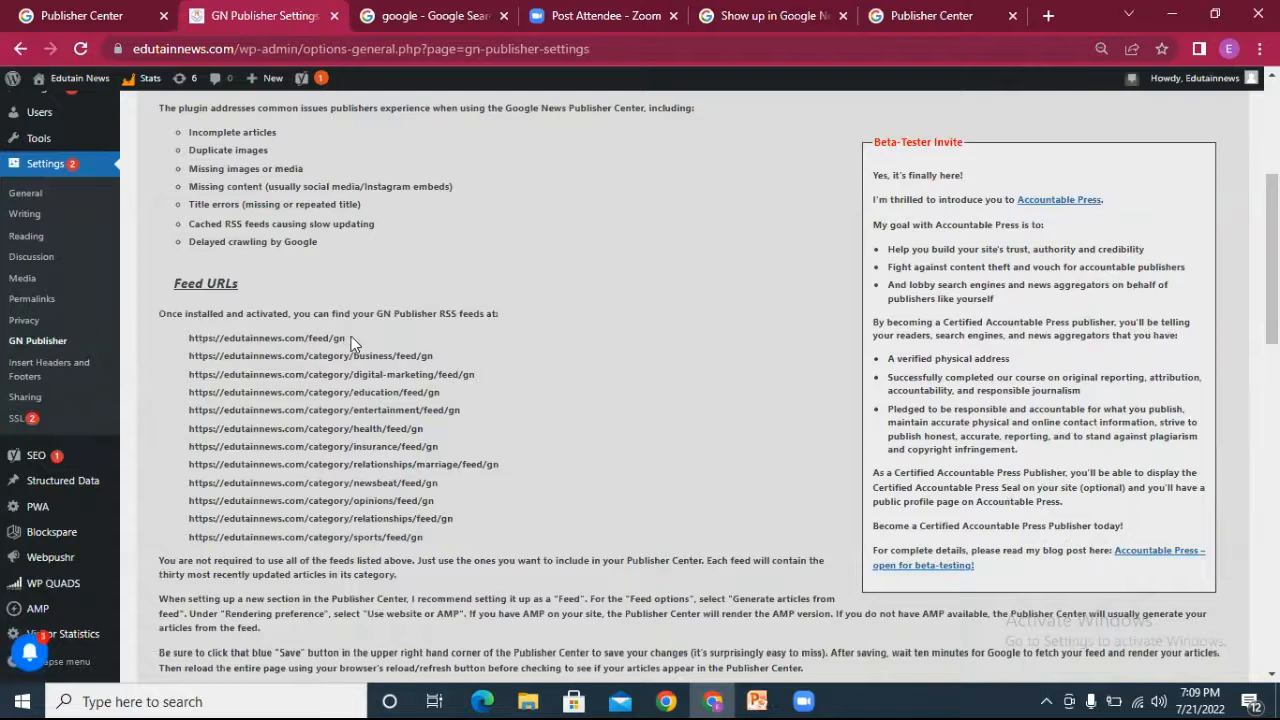
drag(349, 337, 187, 337)
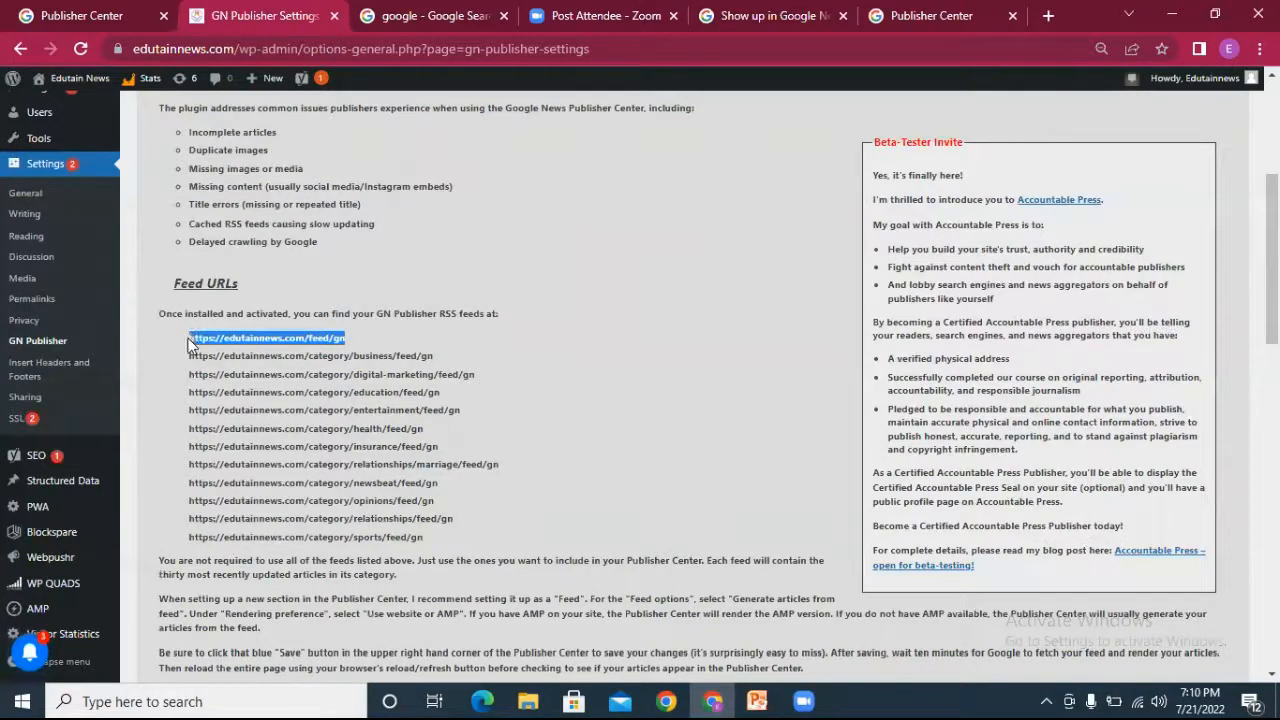
right_click(204, 338)
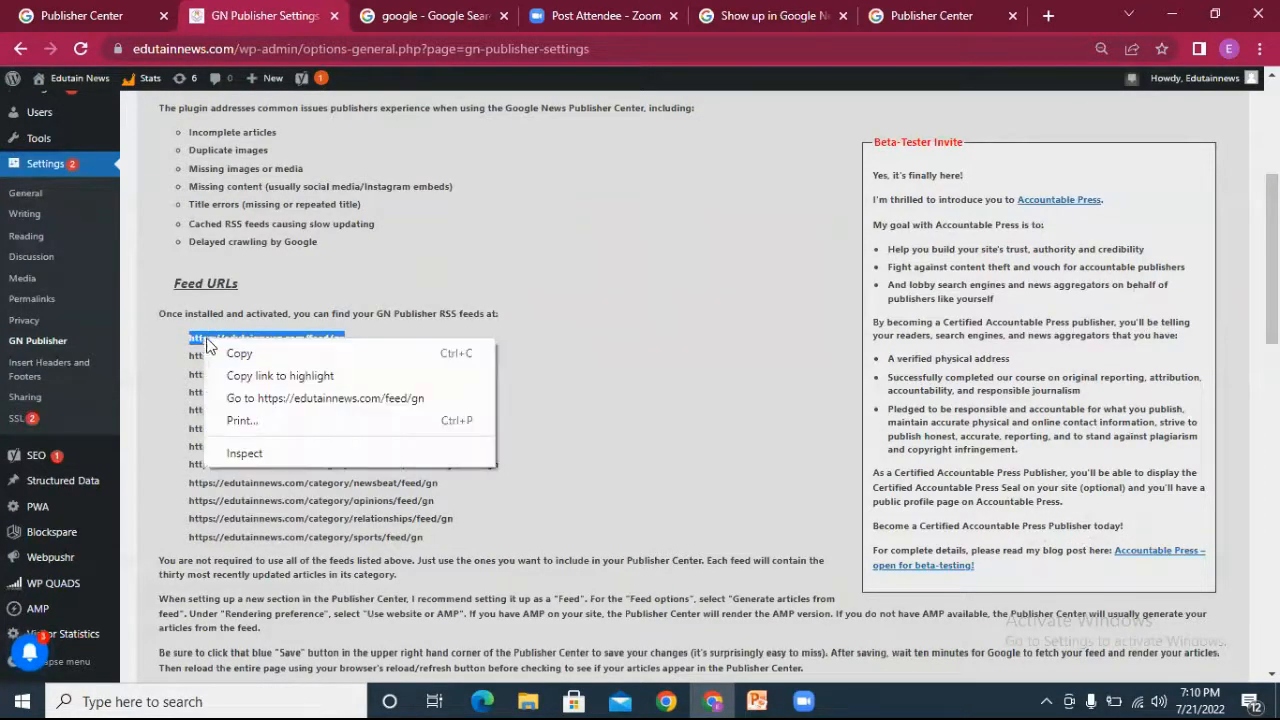
click(238, 350)
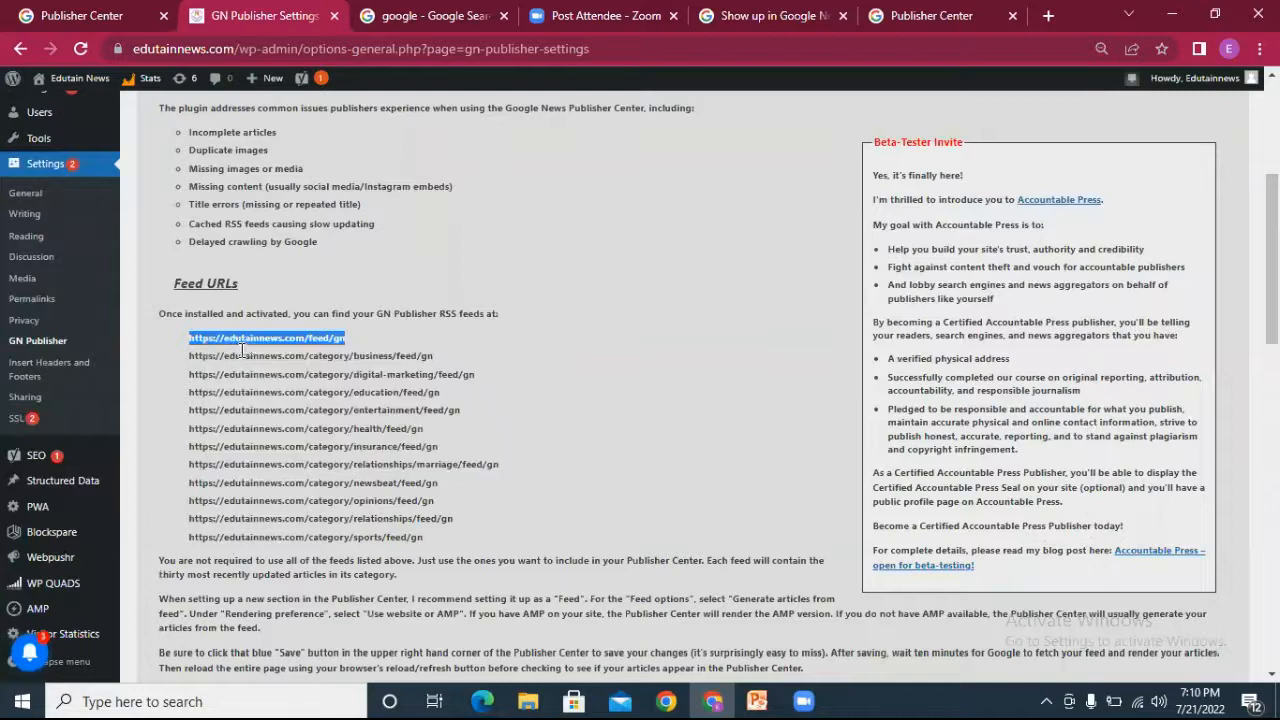
right_click(318, 340)
click(352, 353)
click(873, 33)
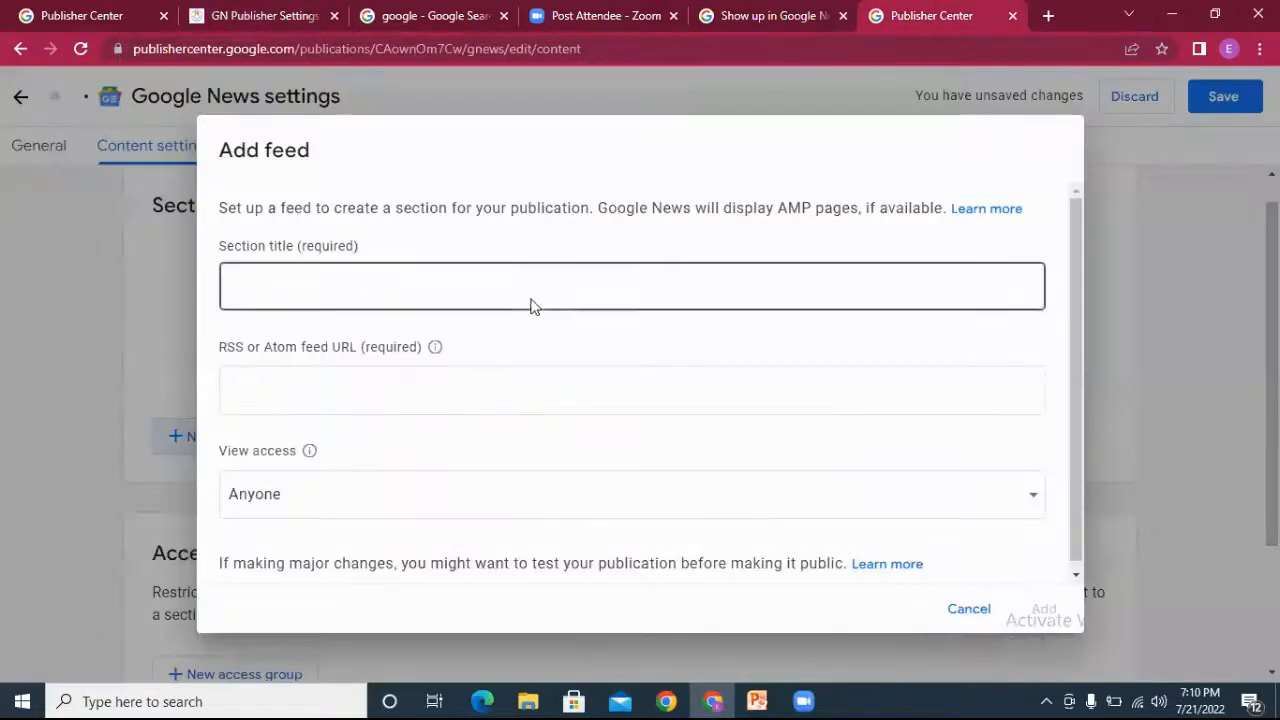
click(466, 286)
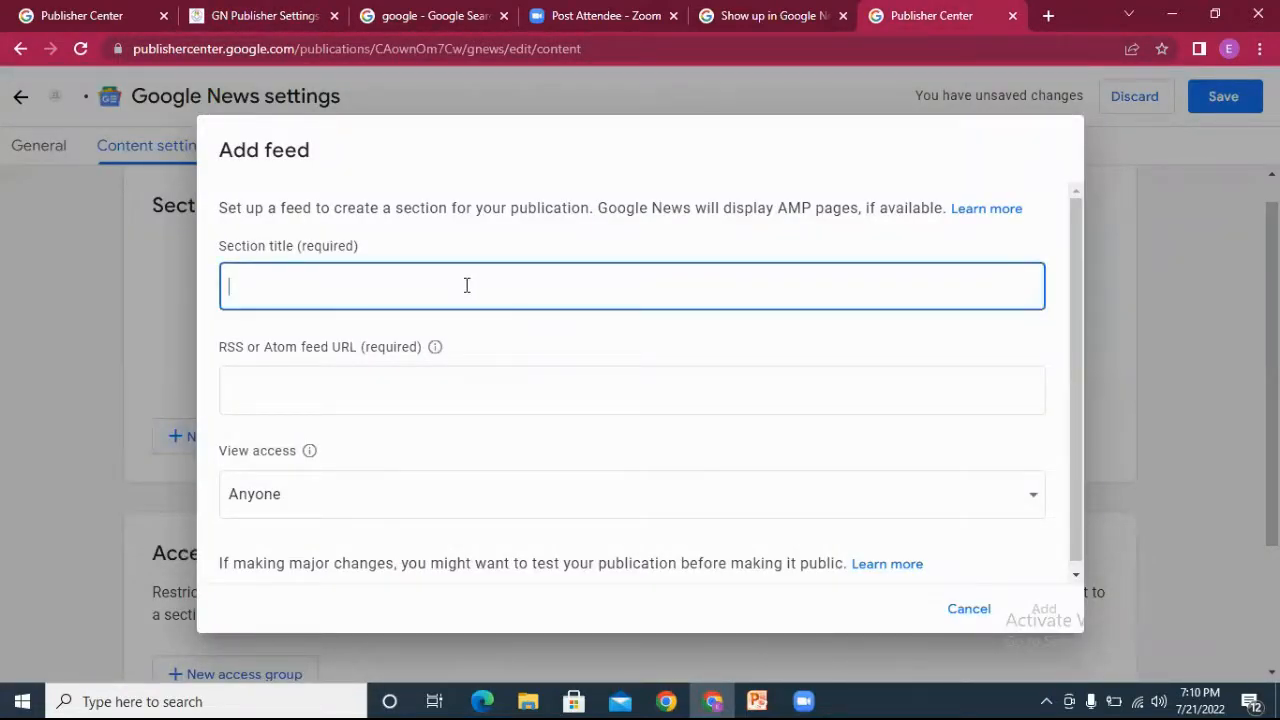
text(e)
key(BackSpace)
text(Edutainnews)
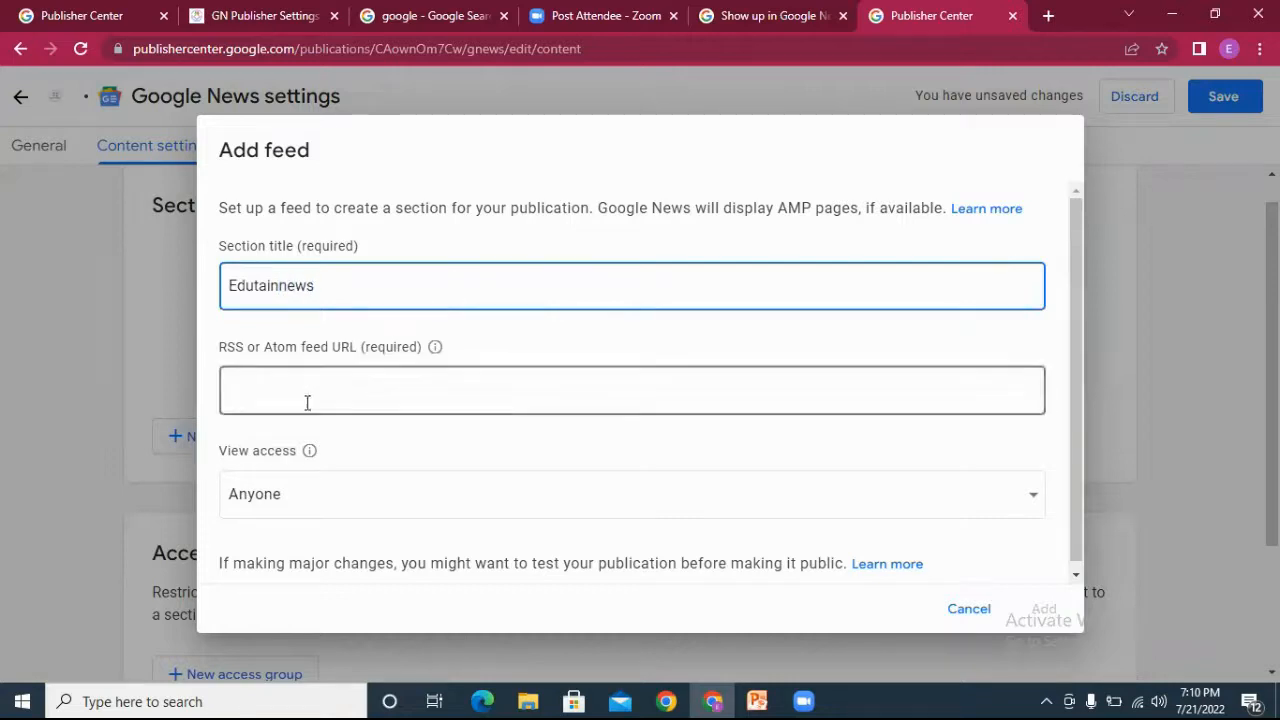
key(ctrl+a)
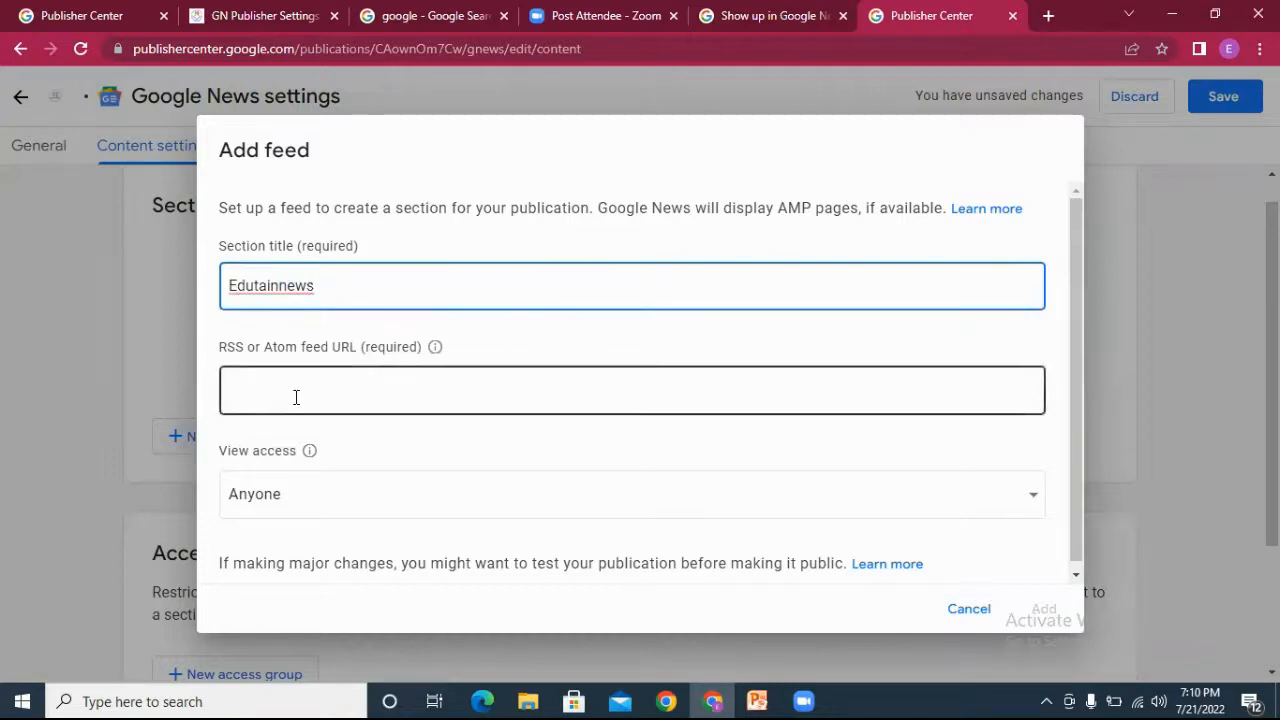
click(295, 397)
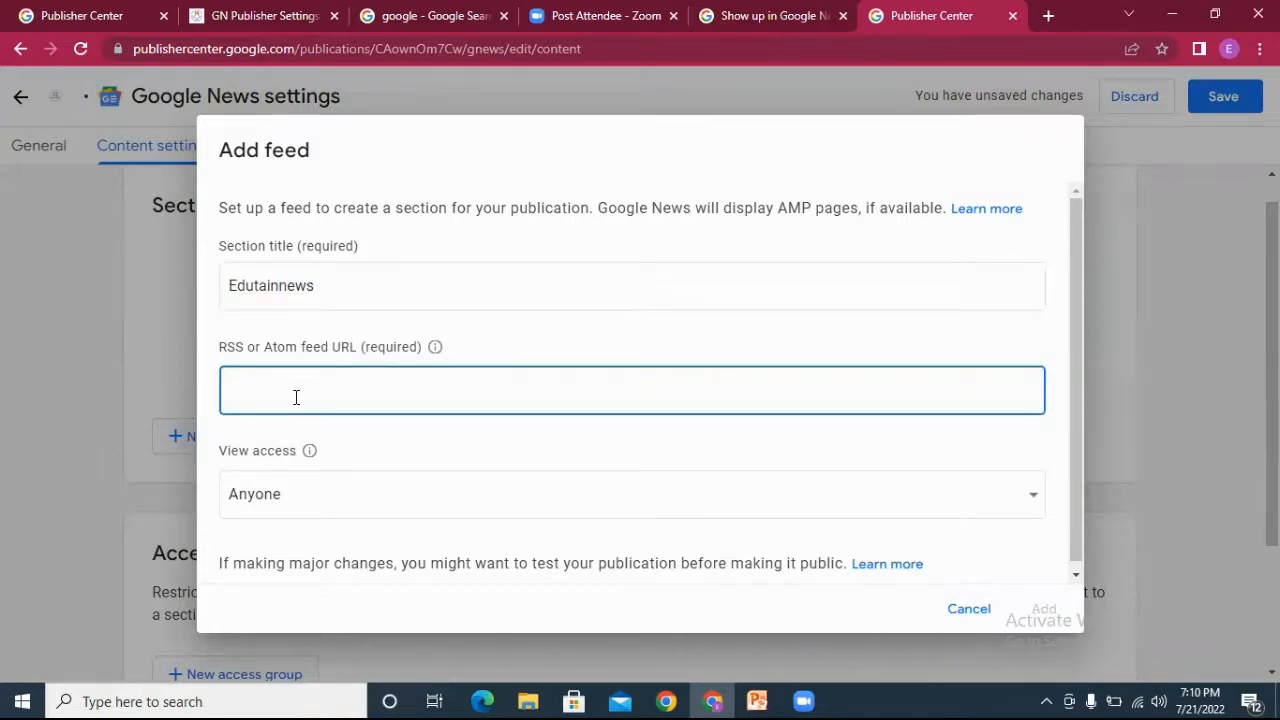
key(ctrl+v)
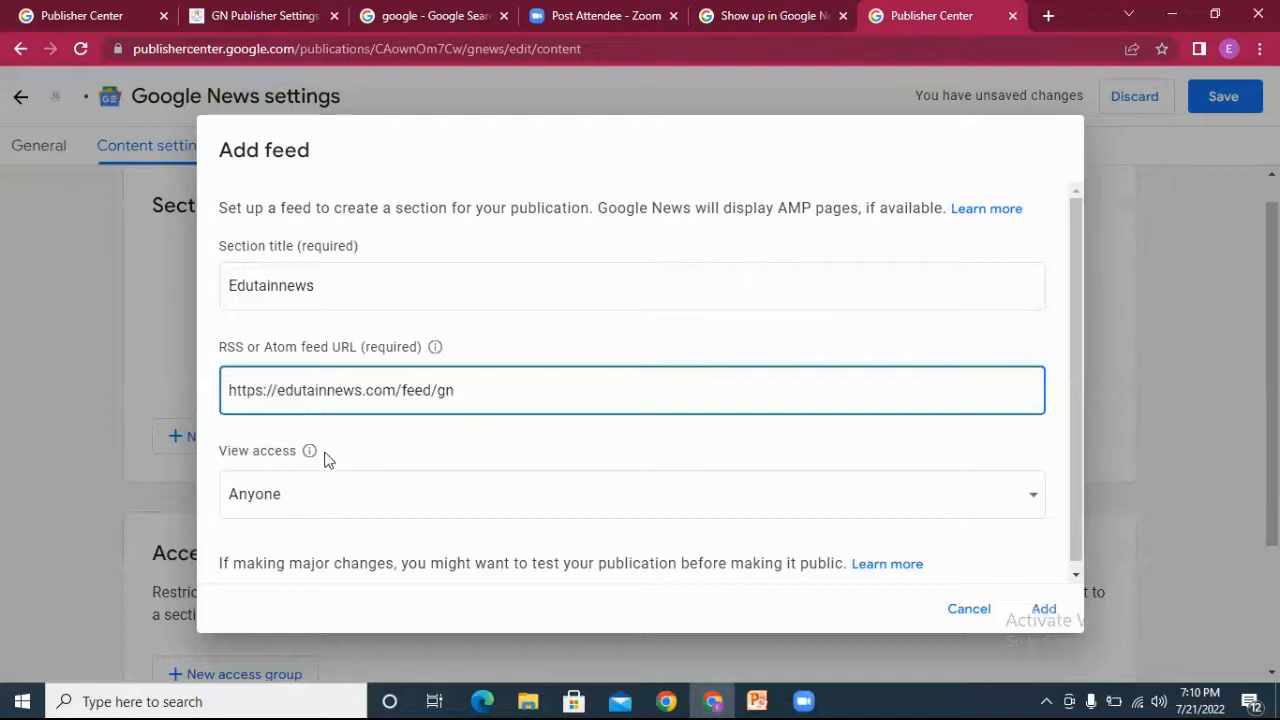
Step: Add the Edutainnews feed section with view access set to Anyone and save the publication
click(679, 498)
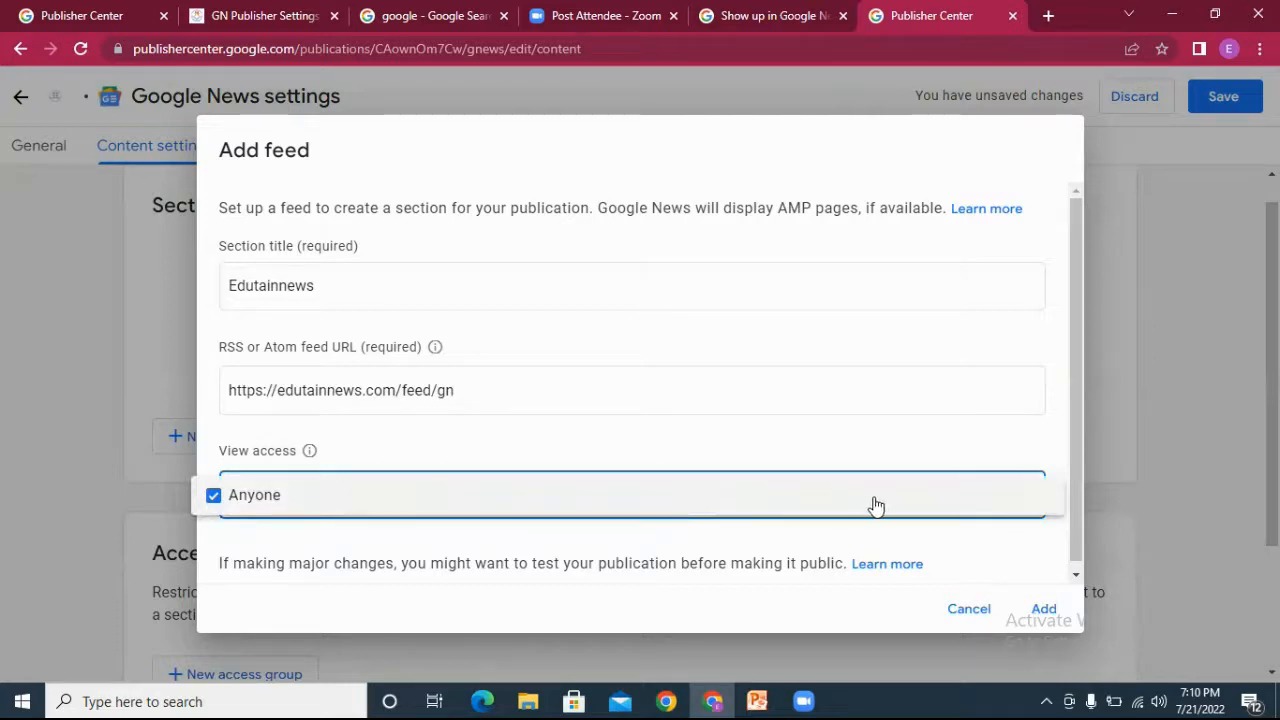
click(1043, 614)
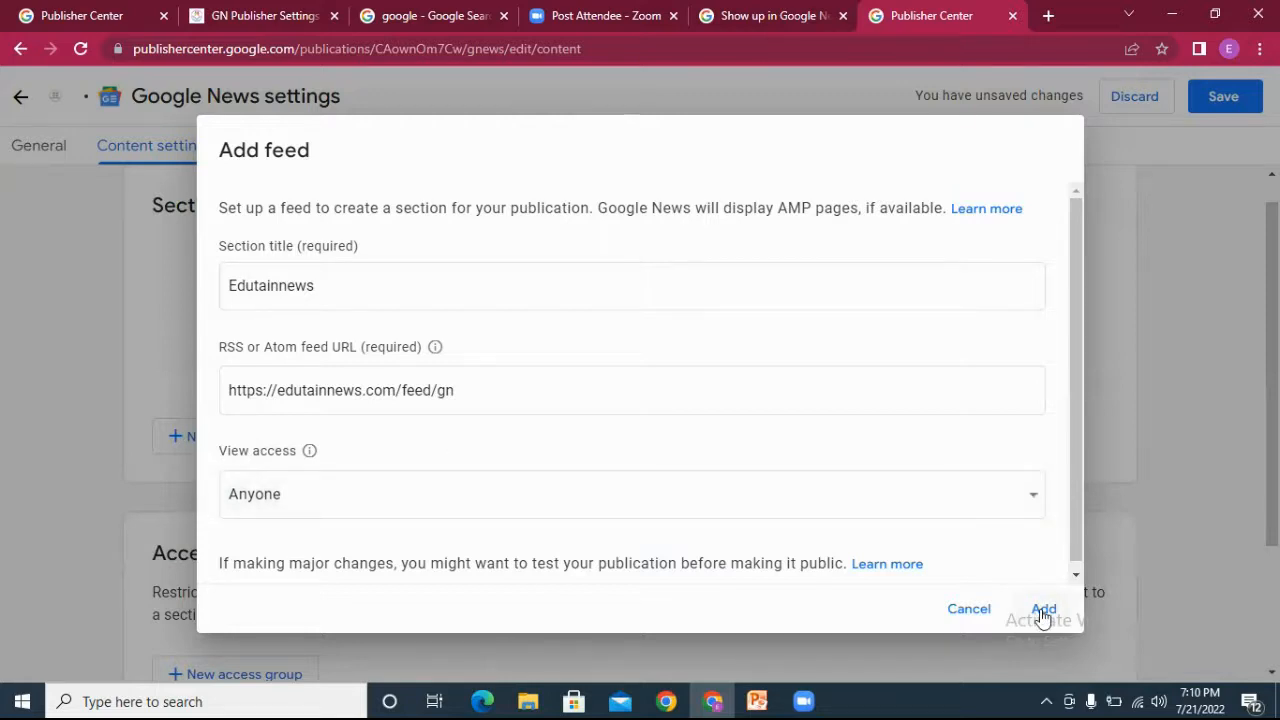
click(1043, 612)
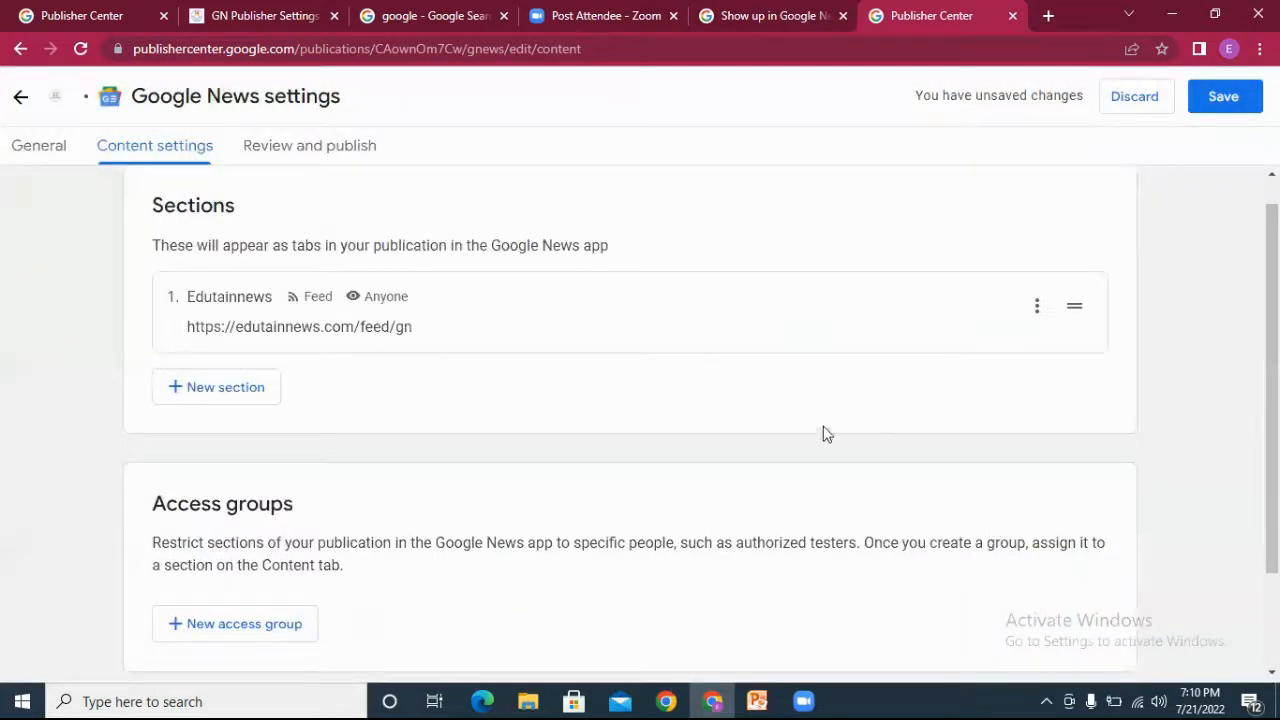
click(1224, 101)
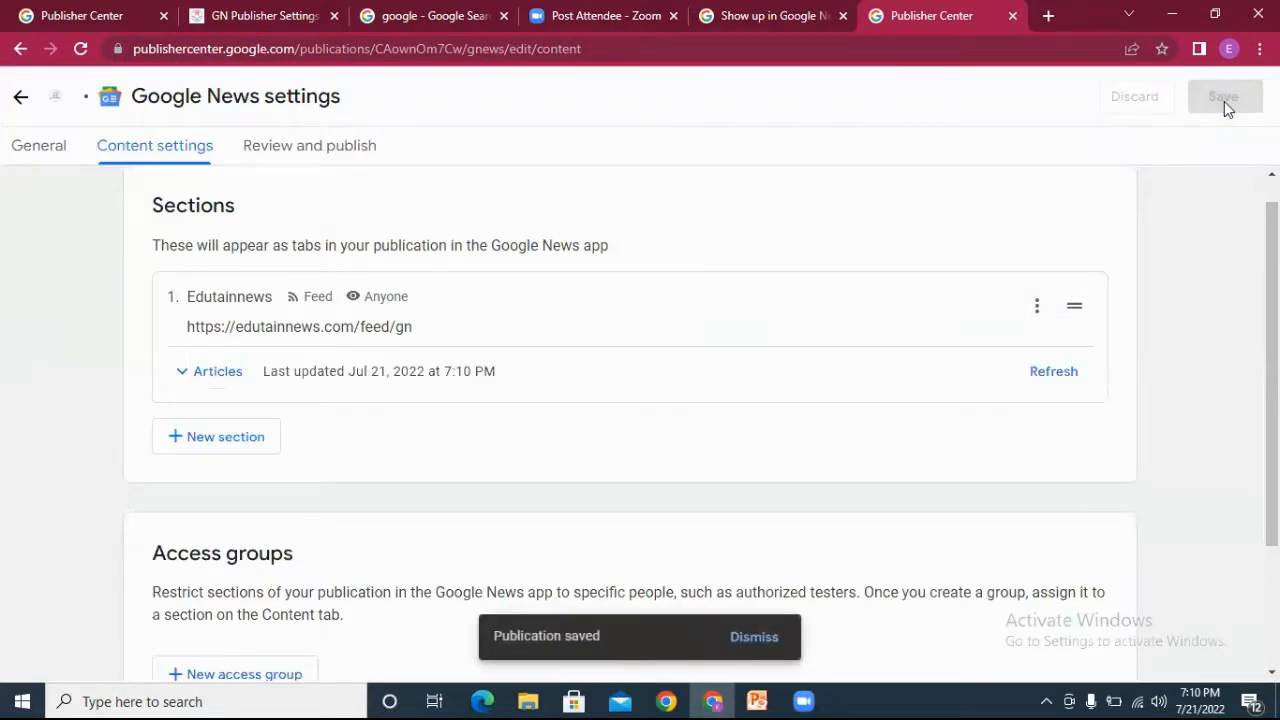
Step: Refresh the Edutainnews feed section and expand its article list
click(1053, 374)
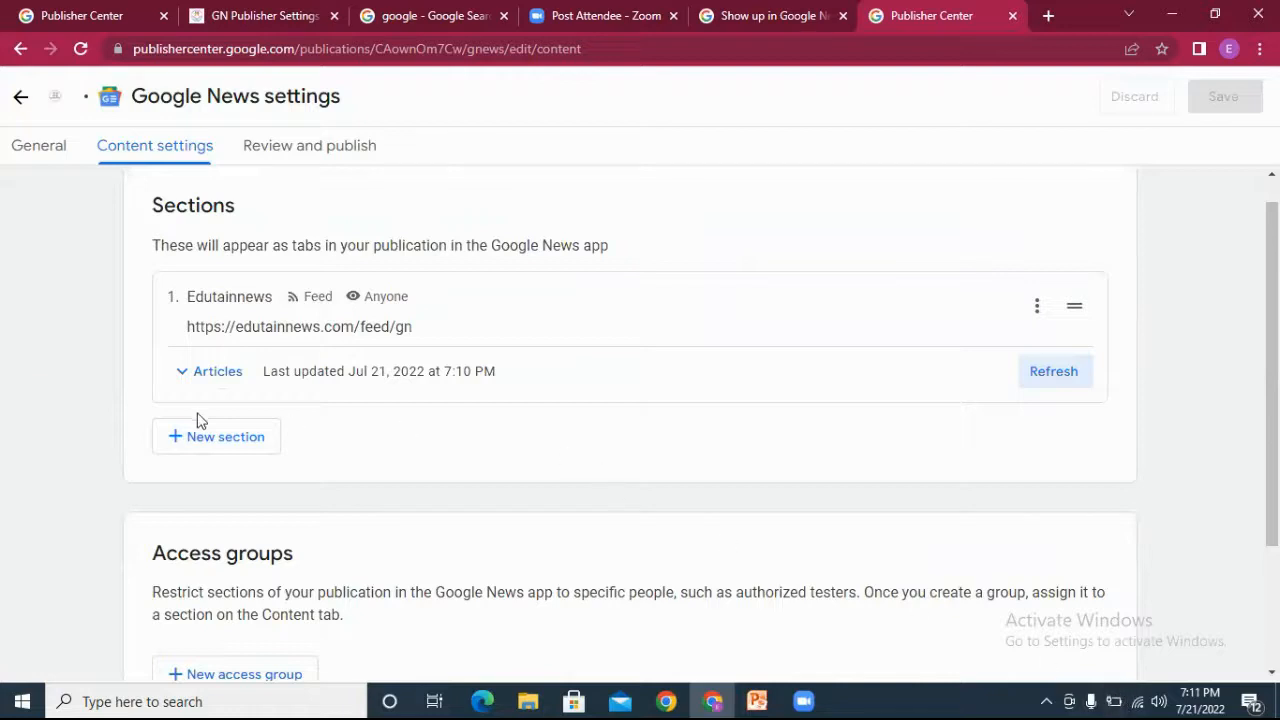
click(180, 385)
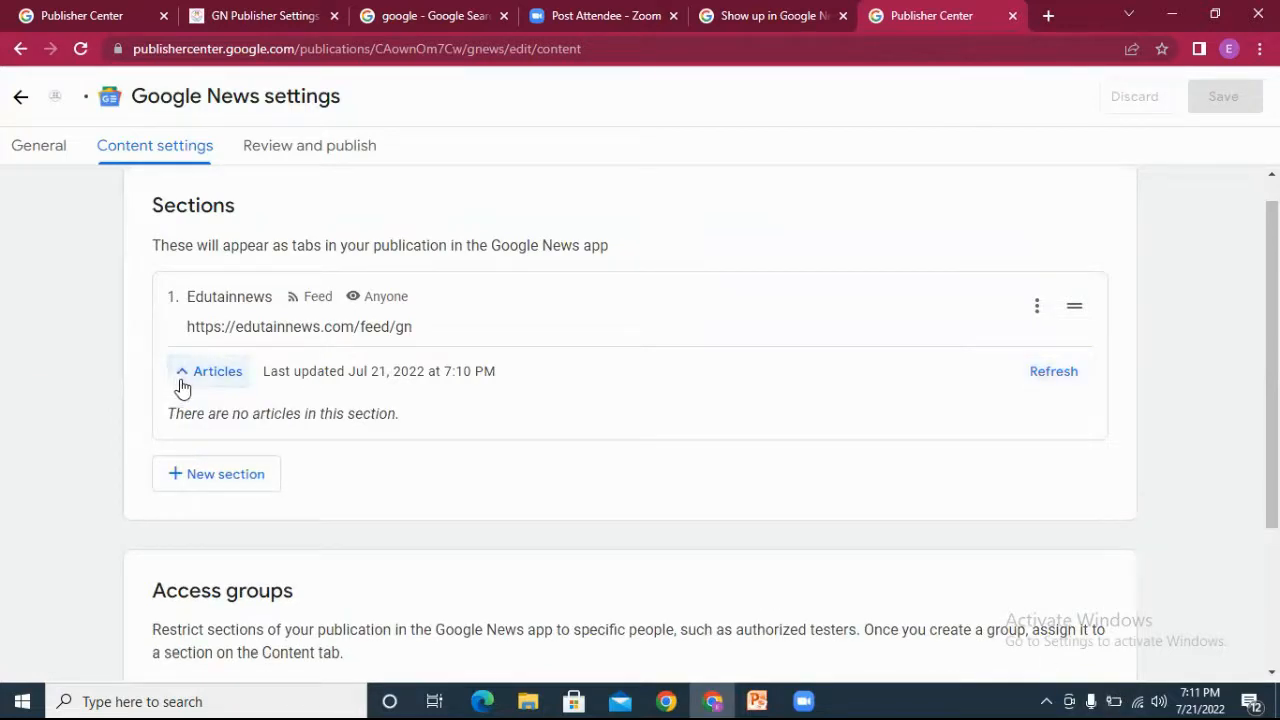
click(1042, 380)
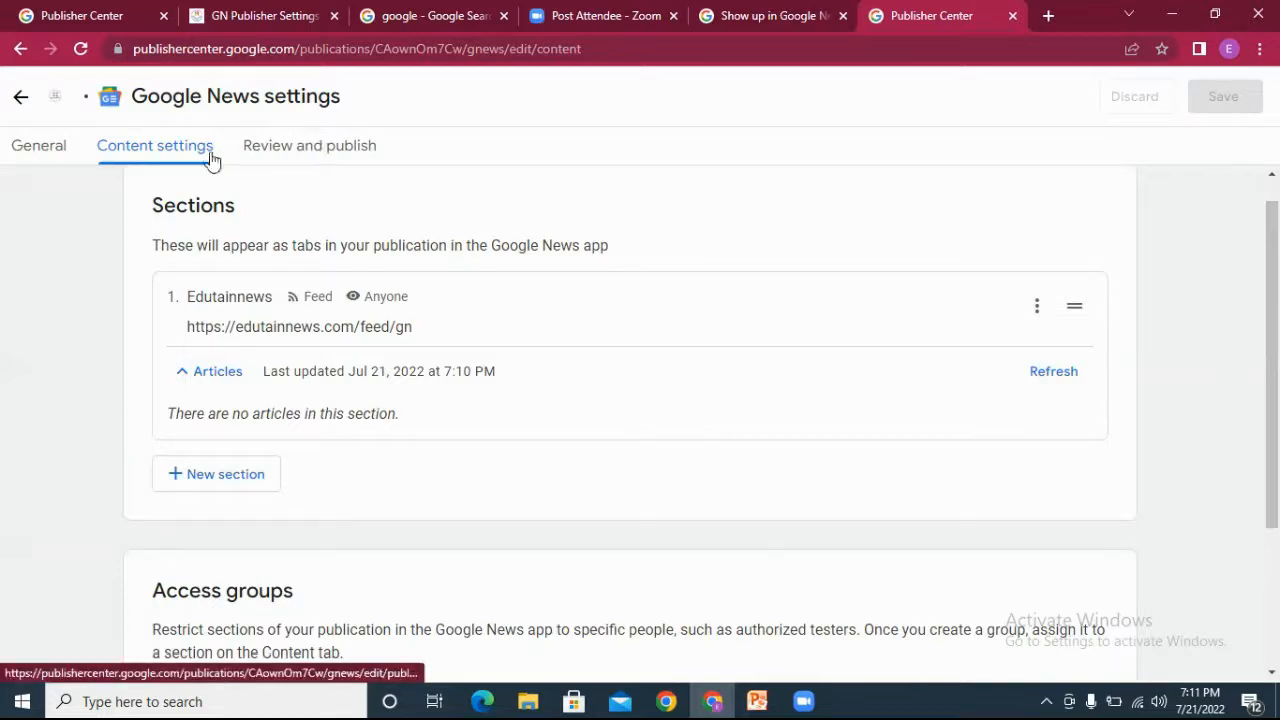
click(209, 373)
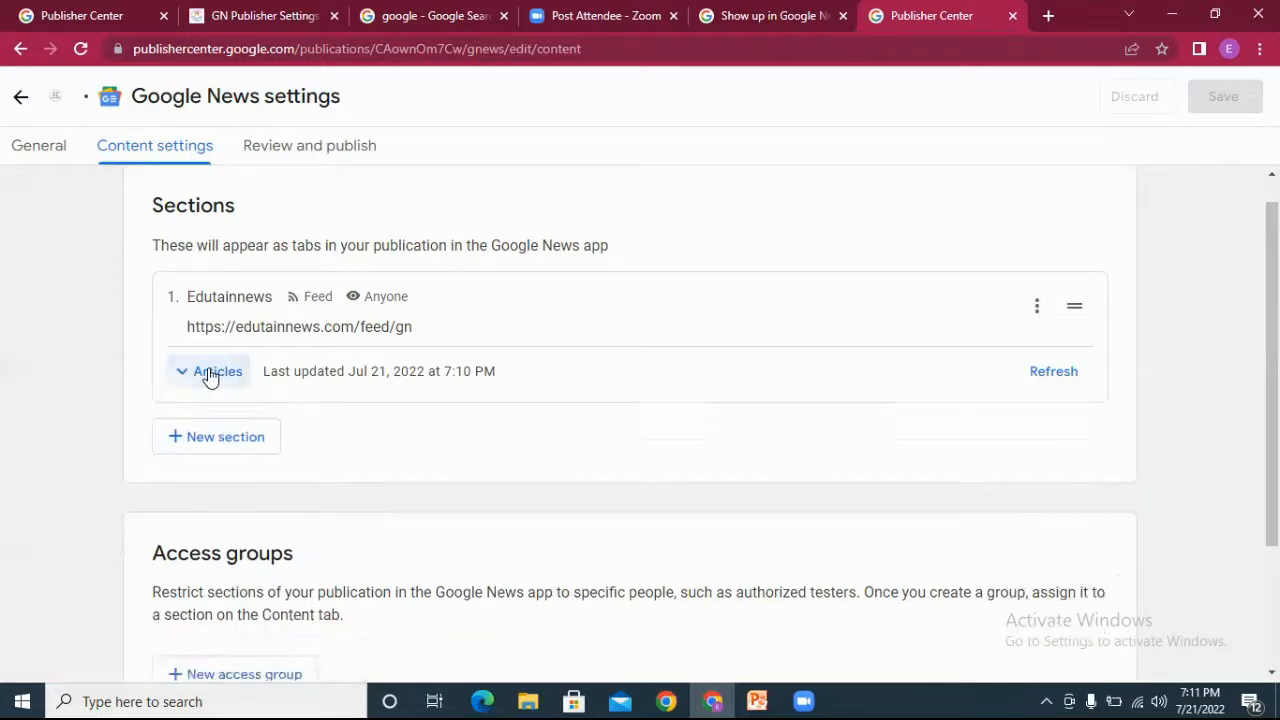
click(209, 373)
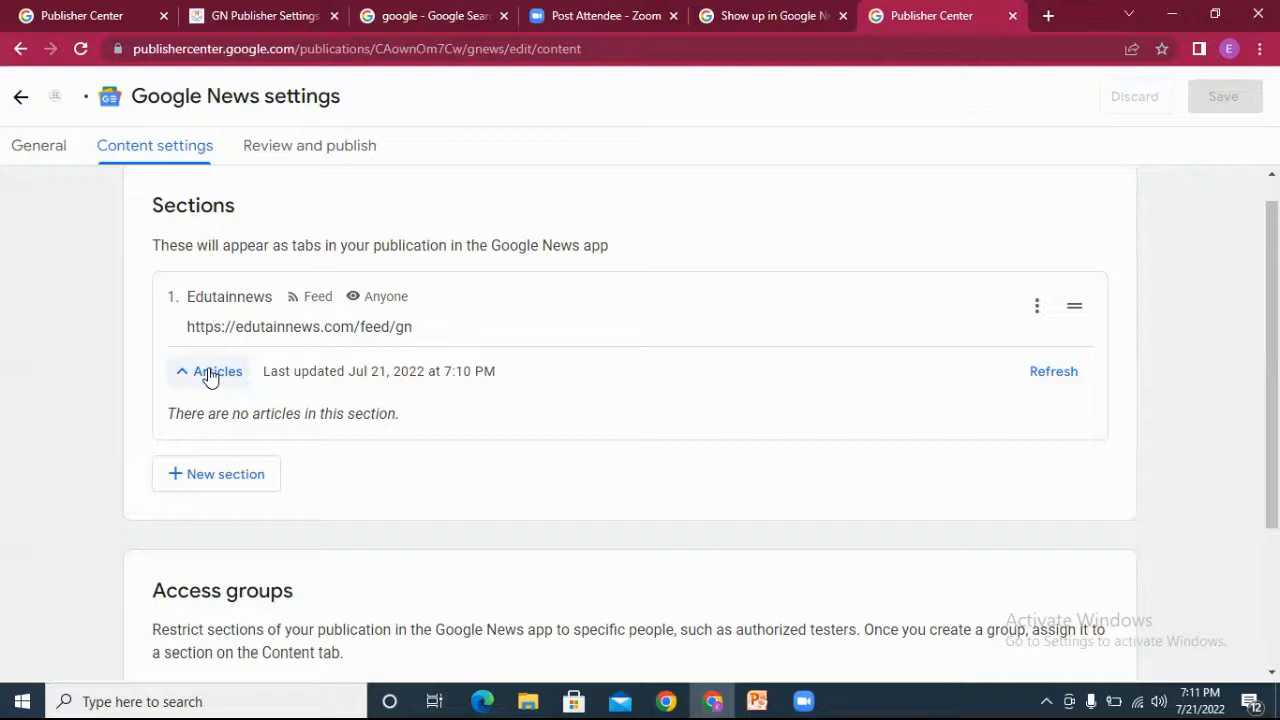
Step: Reload the content settings page and review the articles listed under the Edutainnews section
click(79, 49)
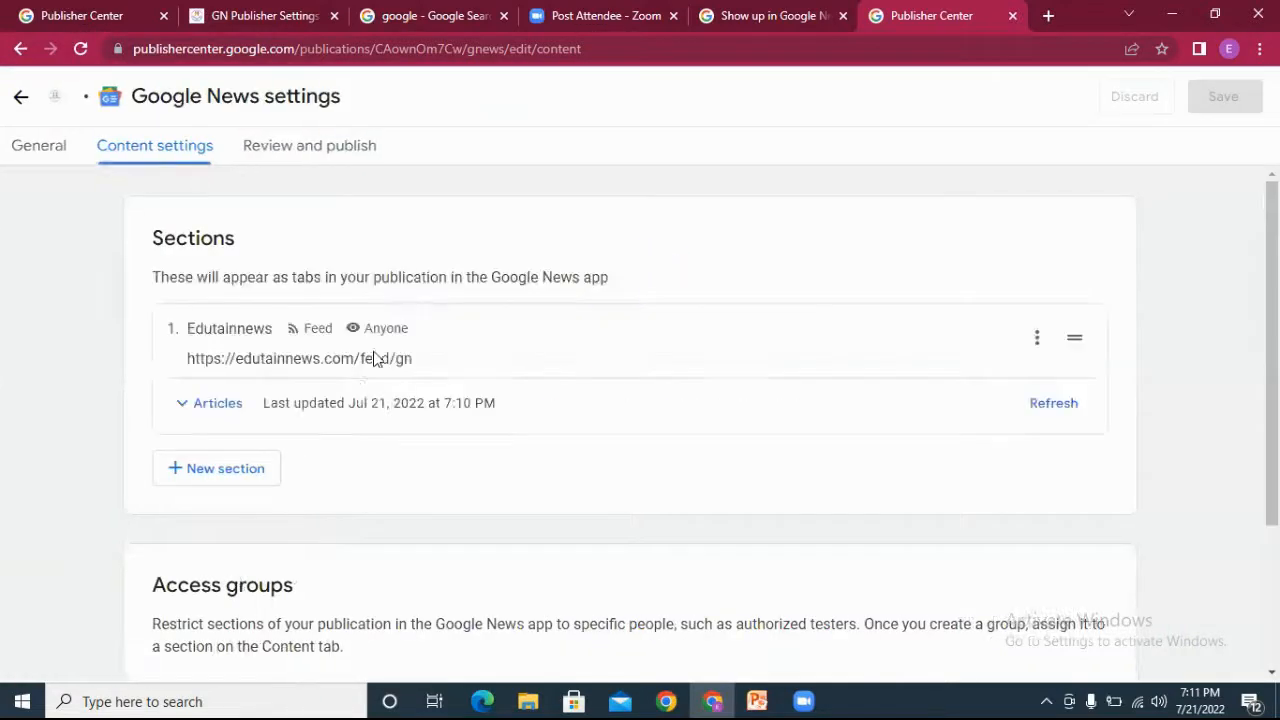
click(222, 410)
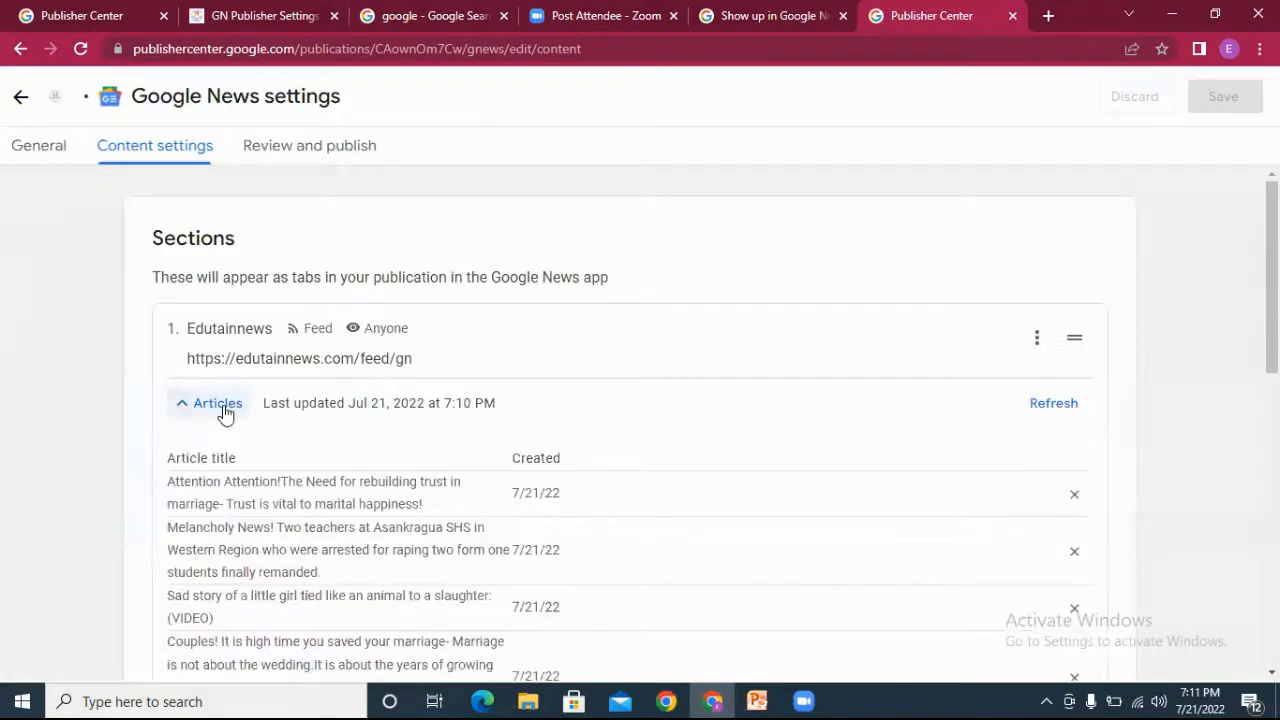
drag(1271, 318, 1271, 392)
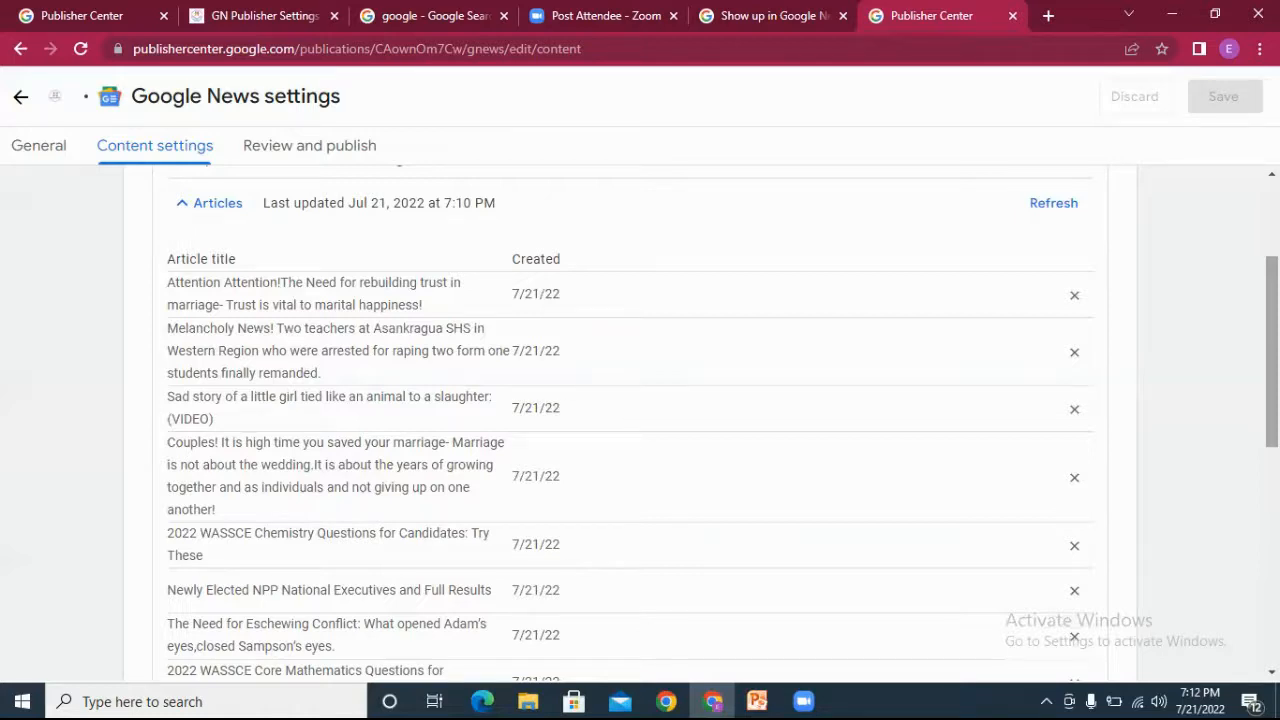
scroll(640, 420, down, 3)
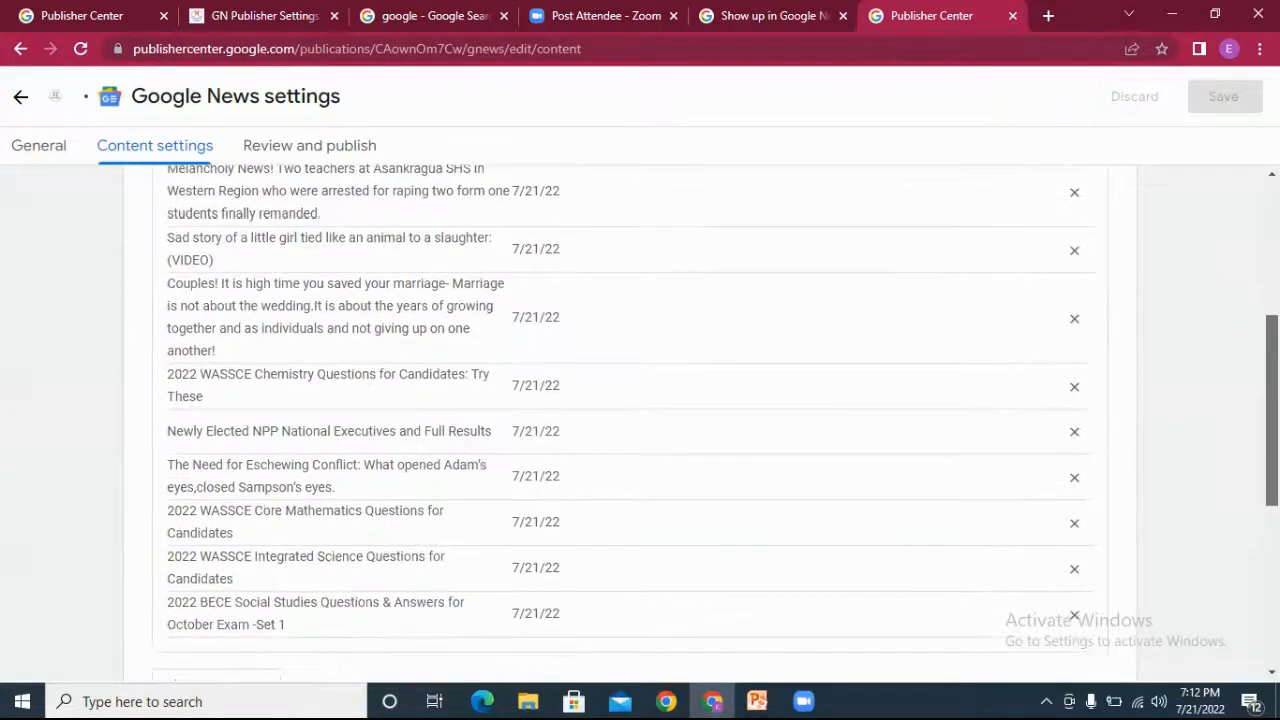
scroll(640, 420, down, 1)
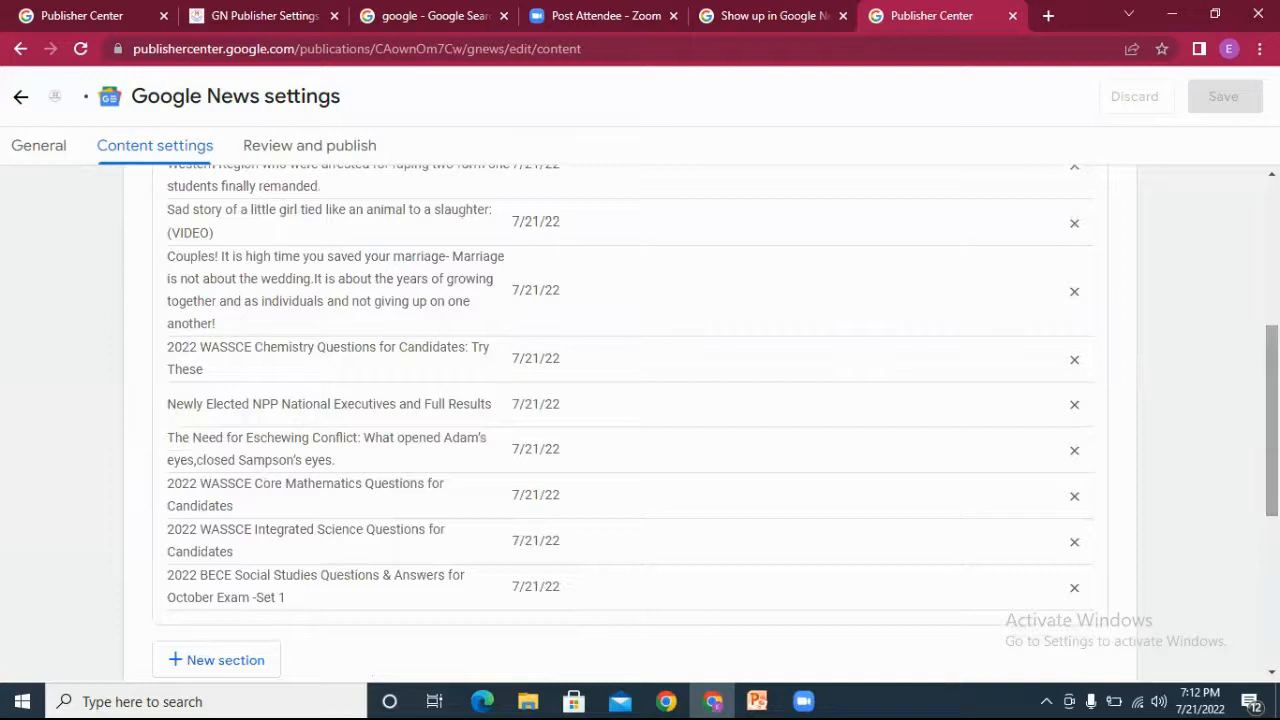
scroll(640, 420, down, 1)
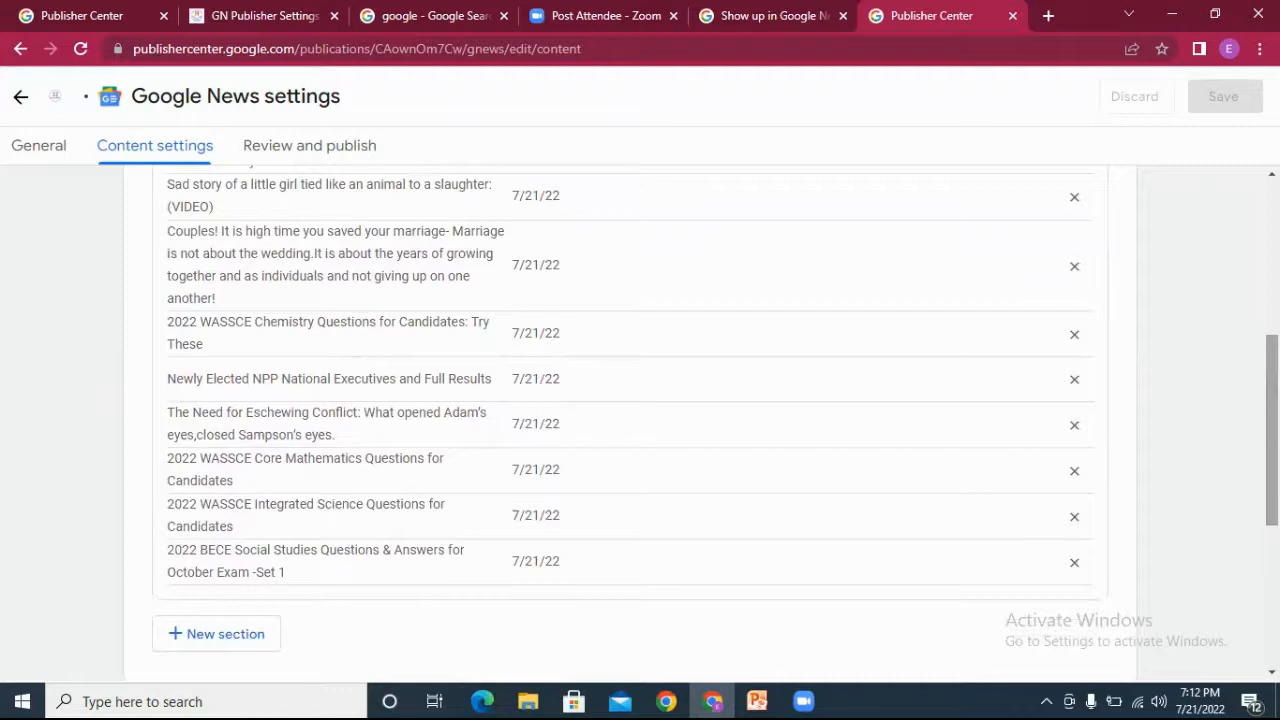
scroll(640, 420, down, 2)
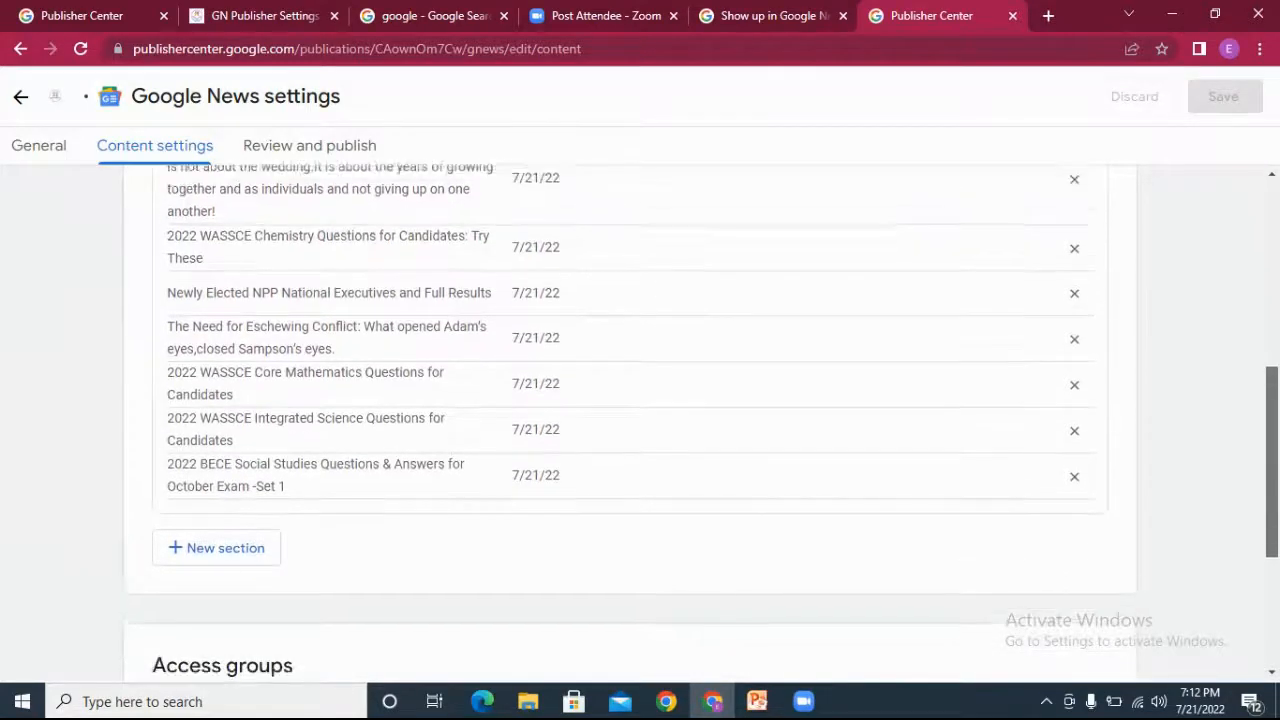
scroll(640, 420, up, 1)
scroll(640, 420, up, 4)
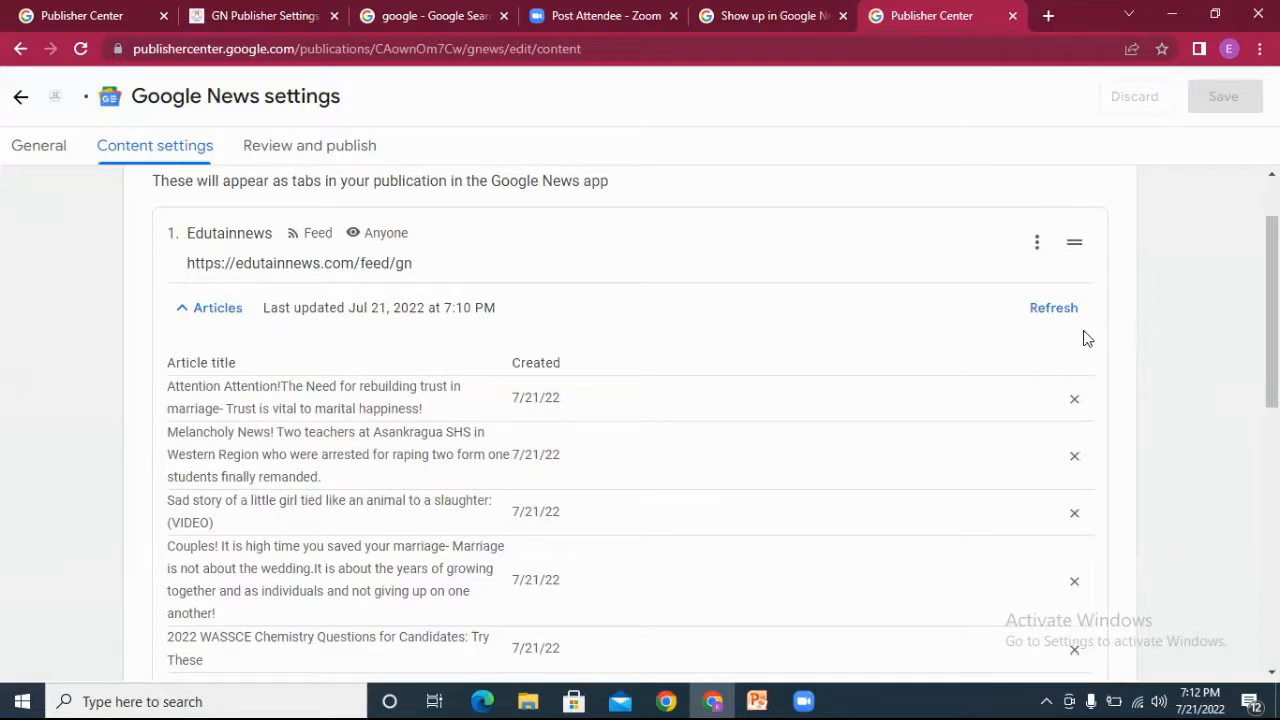
Step: Request another refresh of the Edutainnews section and collapse its article list
click(1052, 312)
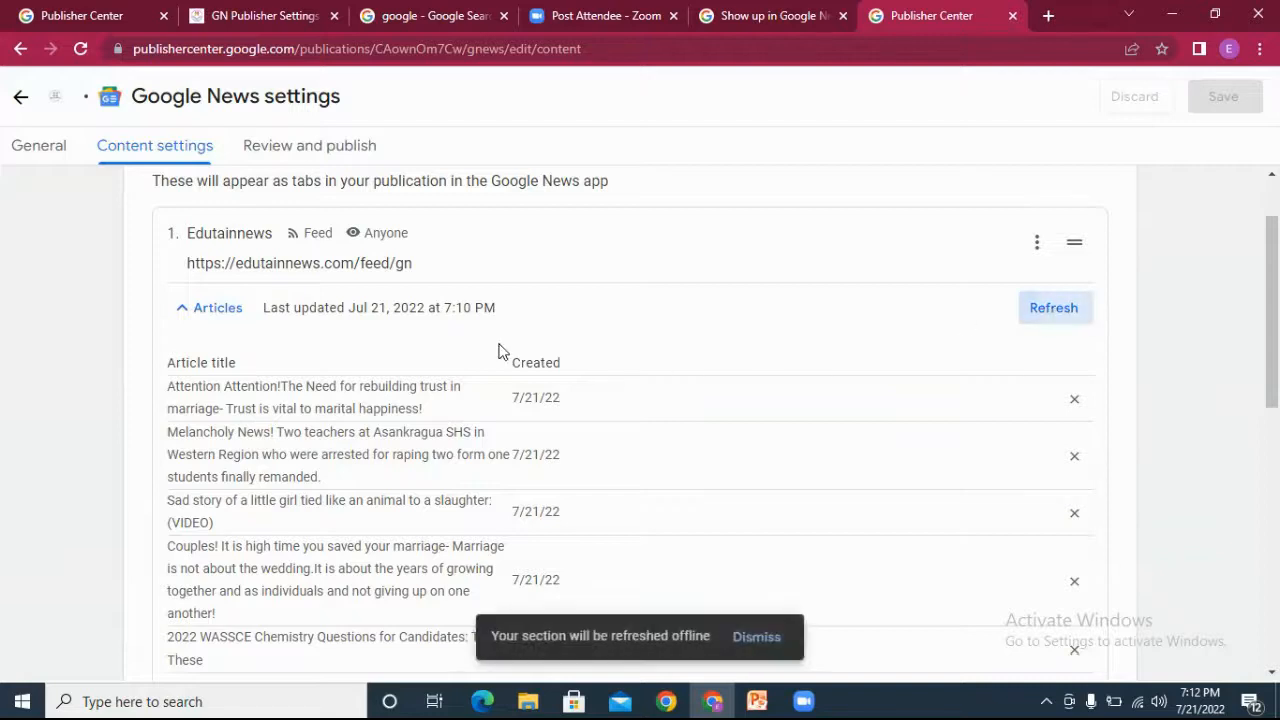
click(183, 313)
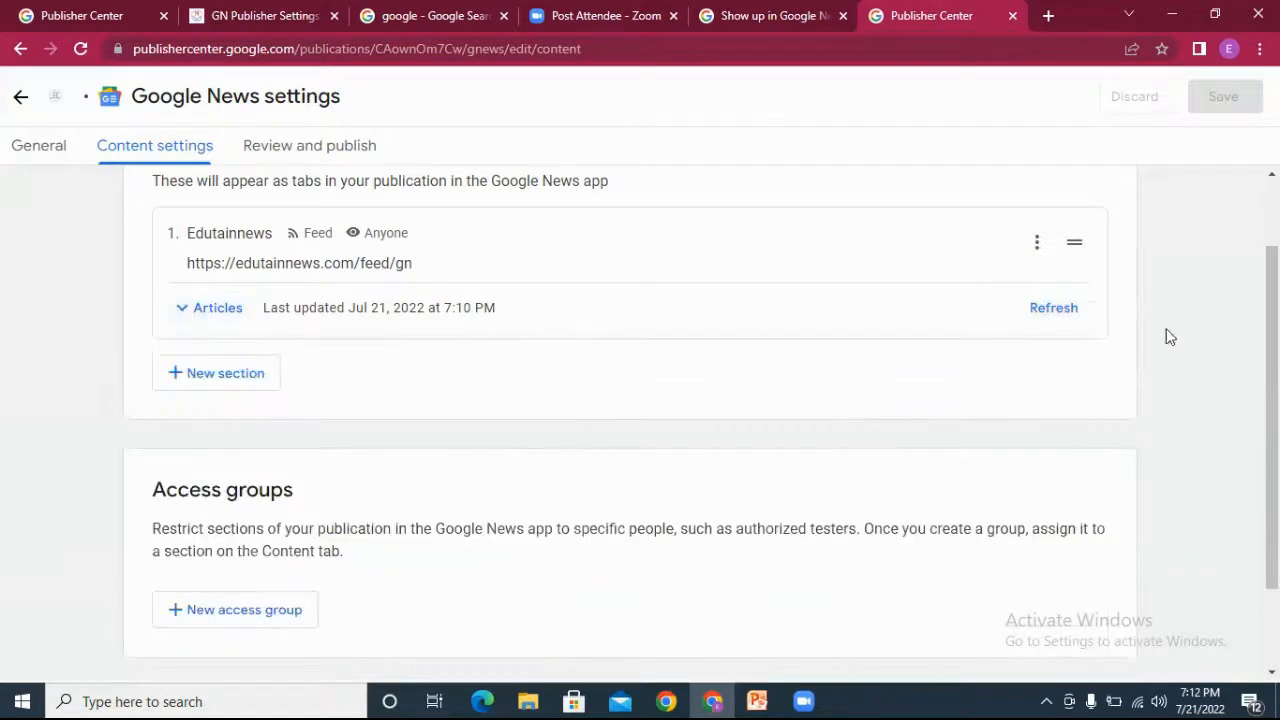
scroll(1121, 503, down, 2)
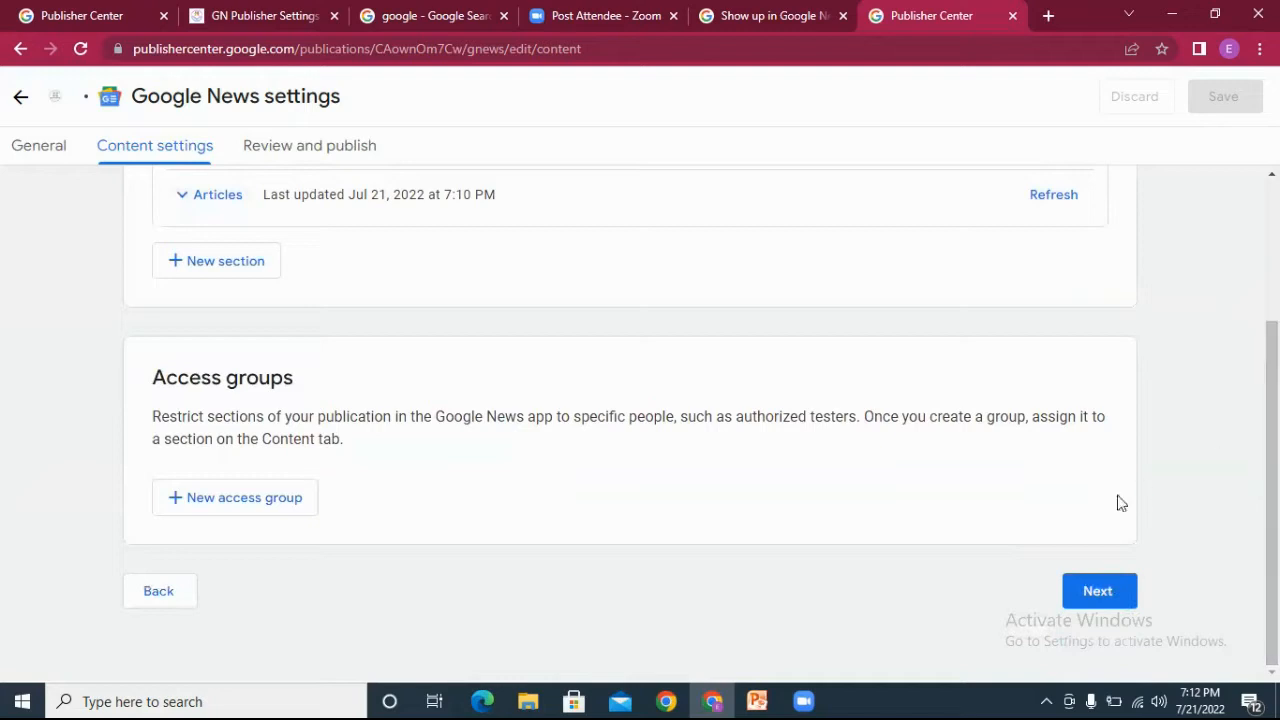
click(264, 504)
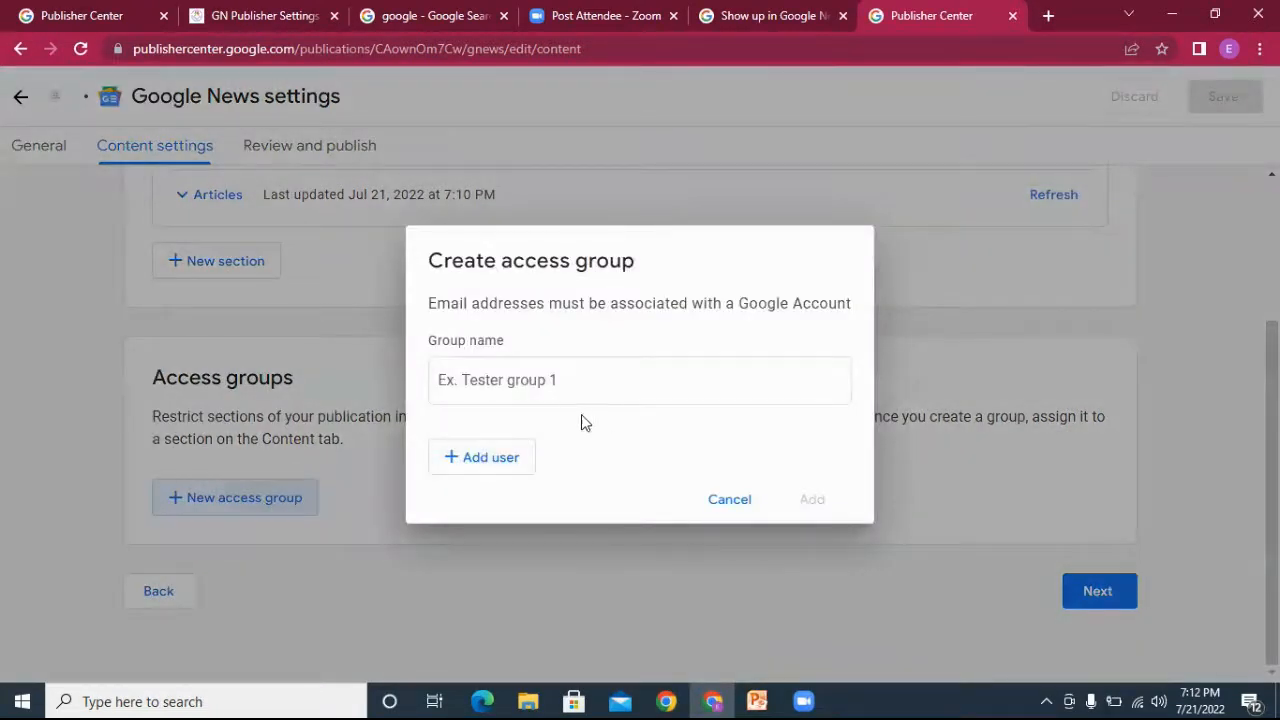
click(566, 386)
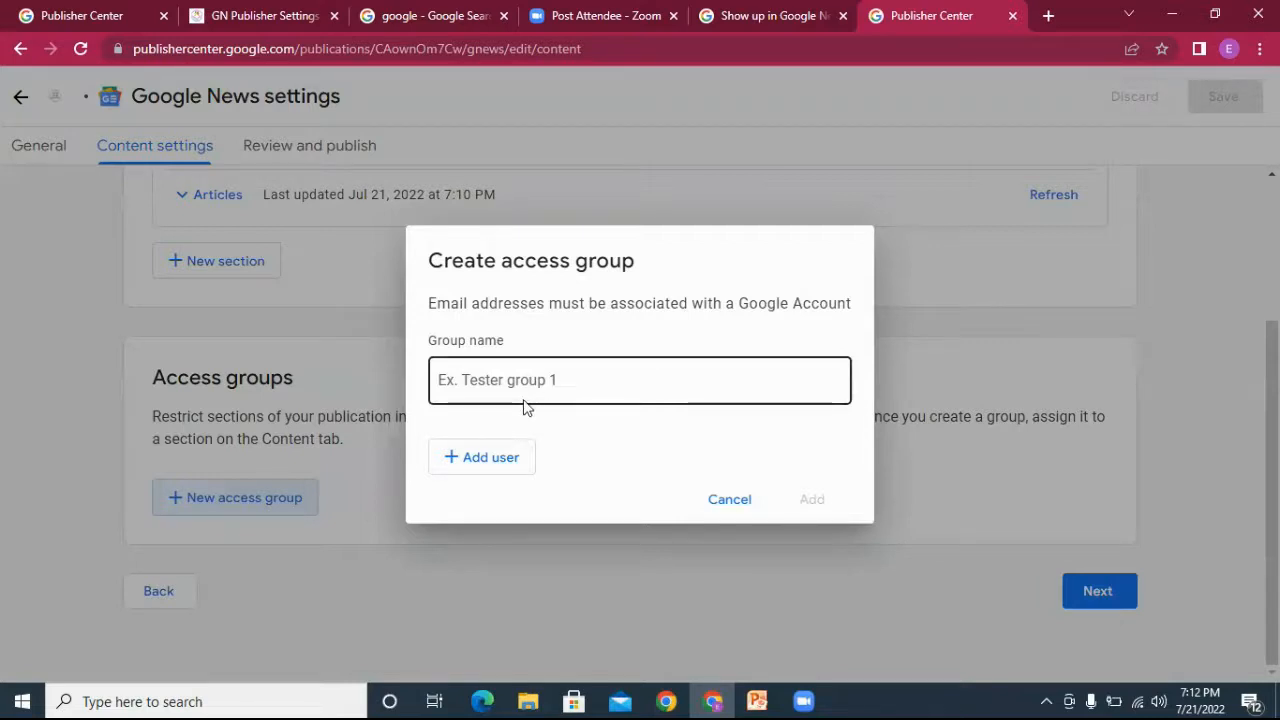
click(504, 543)
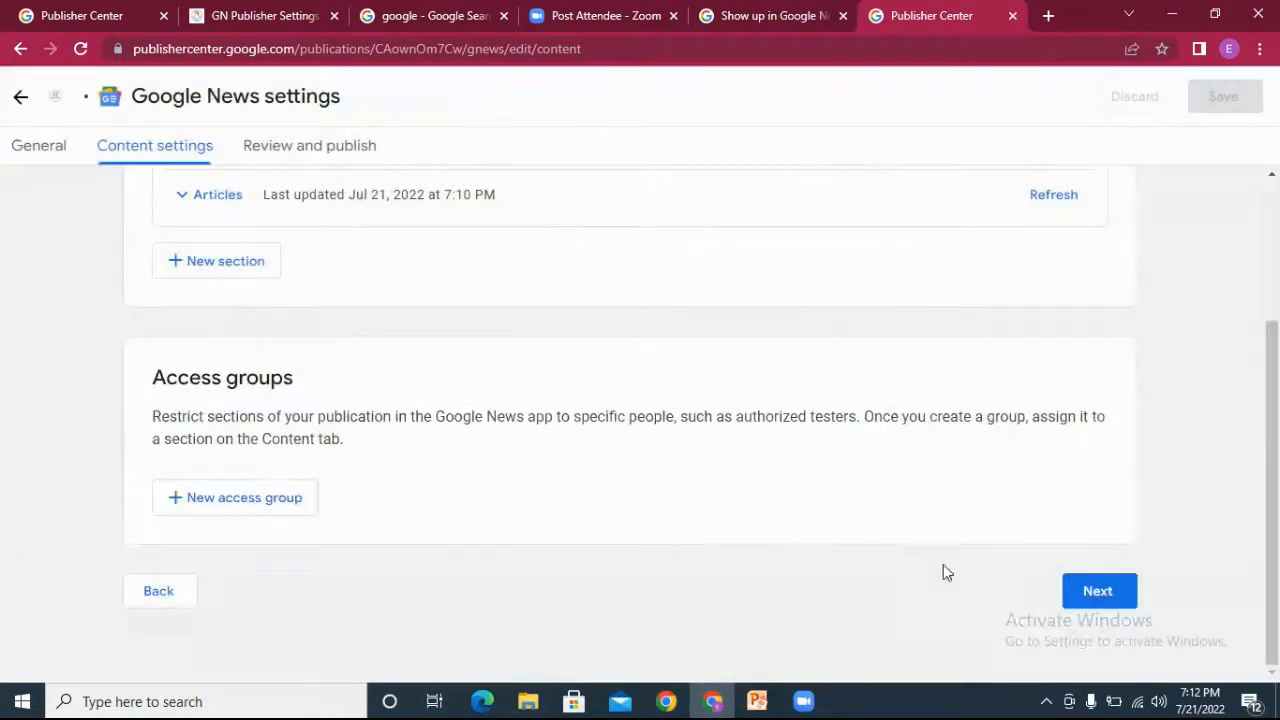
Step: Proceed to the Review and publish stage and look over the publishing status, testing options and preview
click(1094, 602)
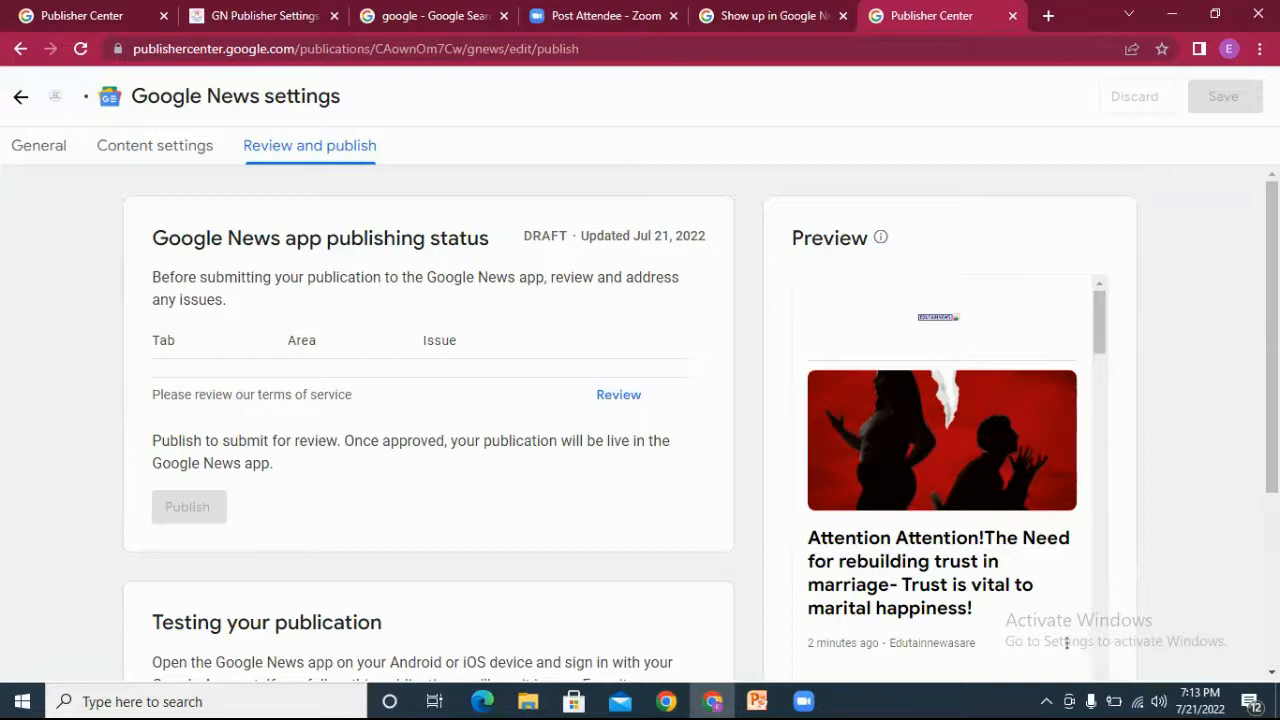
scroll(940, 450, down, 2)
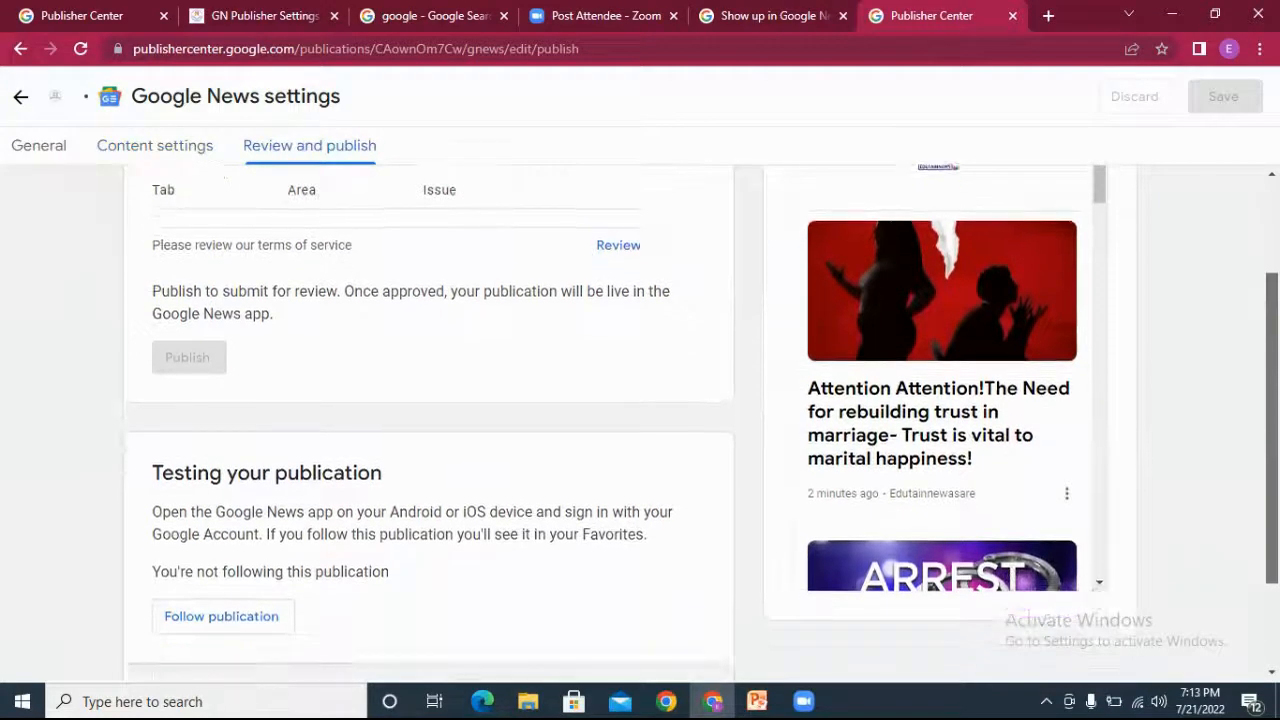
mouse_move(1272, 390)
mouse_down()
mouse_move(1272, 367)
mouse_move(1272, 392)
mouse_up()
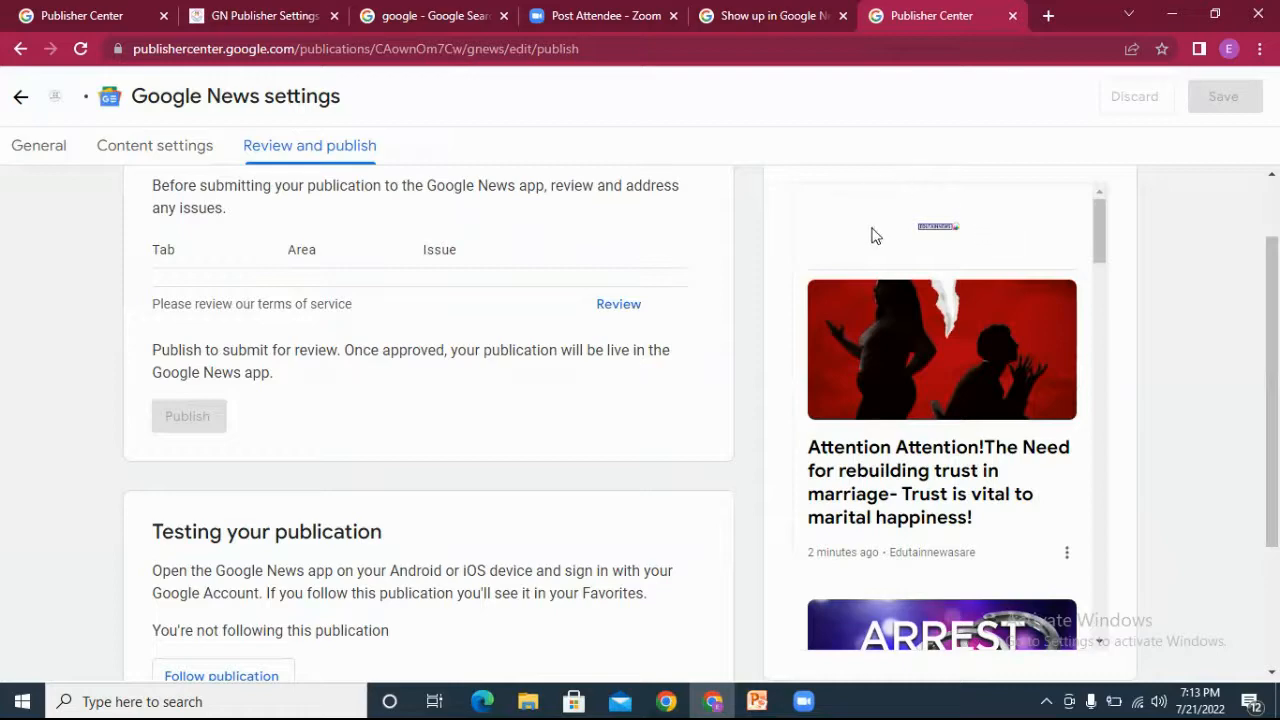
scroll(873, 235, down, 1)
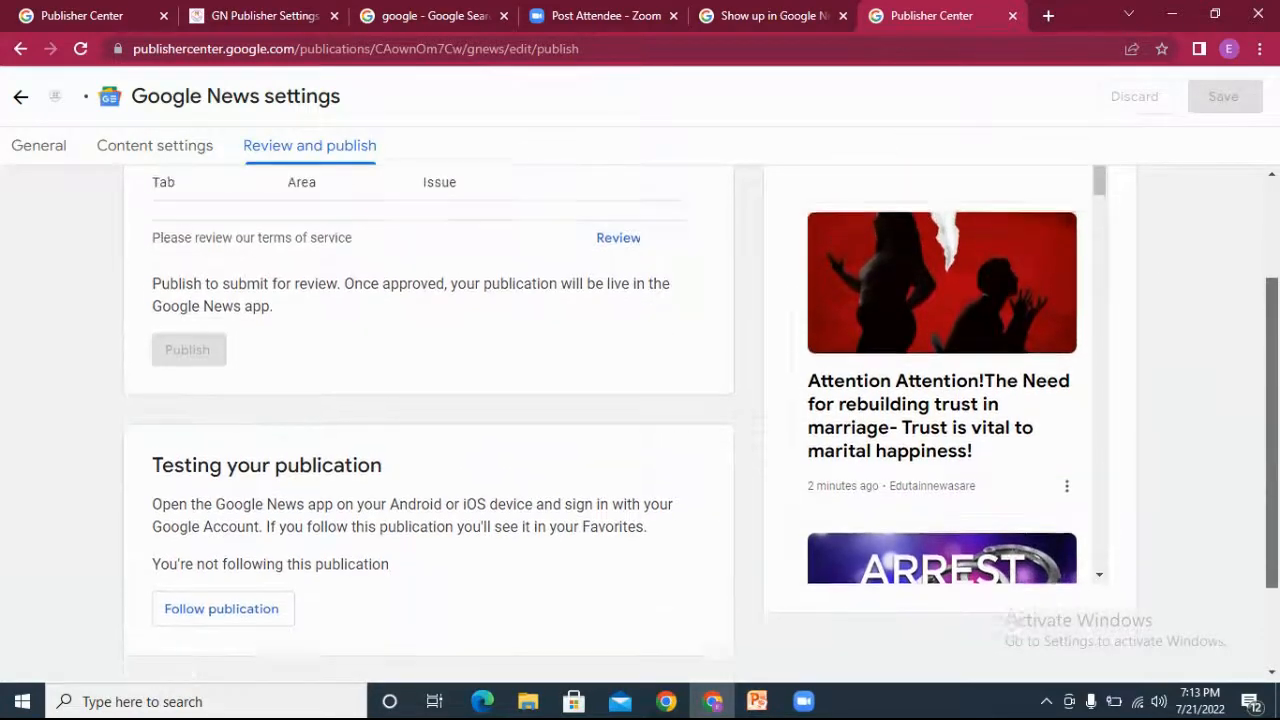
scroll(700, 424, up, 2)
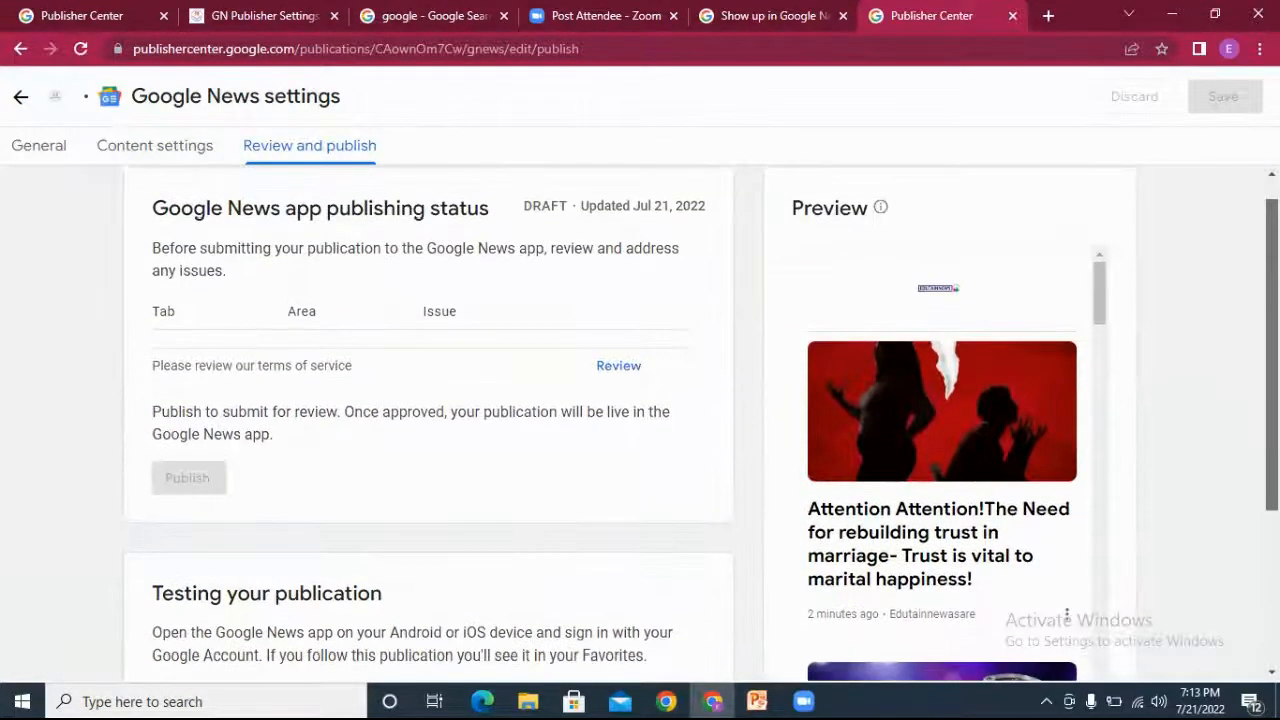
Step: Open the terms of service for review and skim the Google News Publisher Agreement down to its General section
click(618, 372)
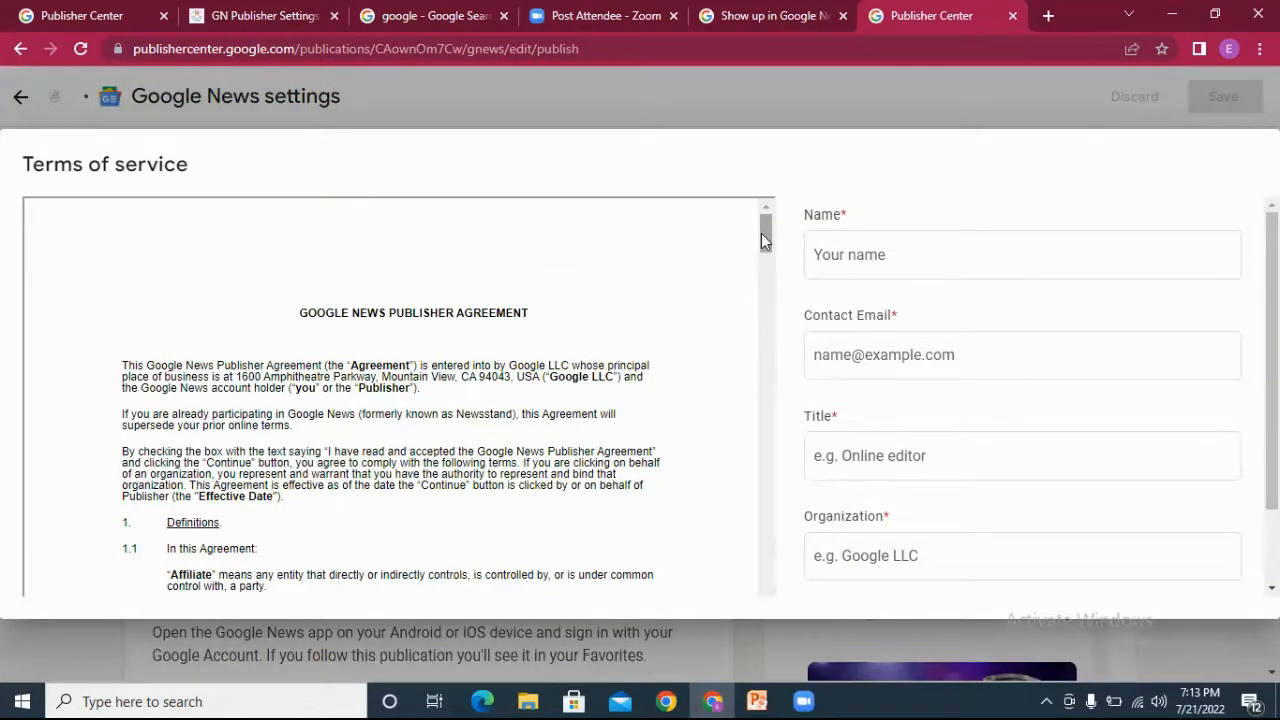
scroll(769, 430, down, 2)
drag(769, 430, 766, 530)
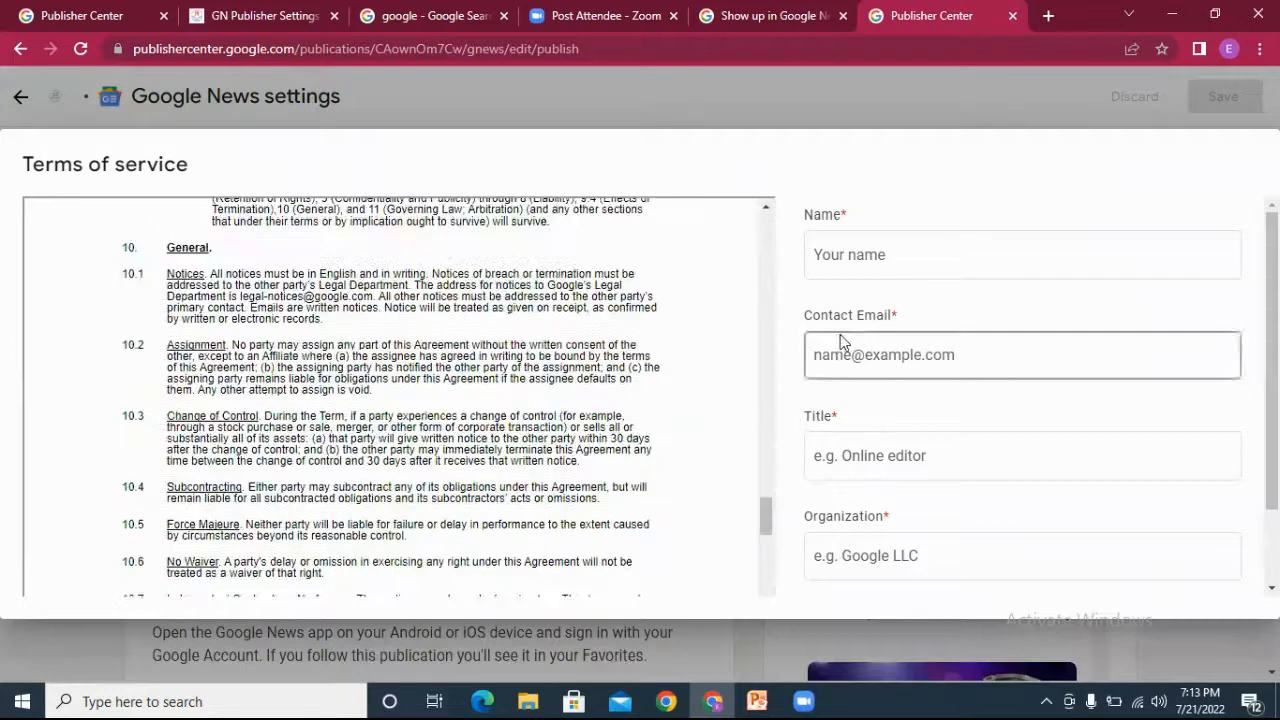
Step: Fill in the Name field of the terms of service form with the account holder's name, capitalised and without the e-mail domain
click(843, 250)
click(844, 251)
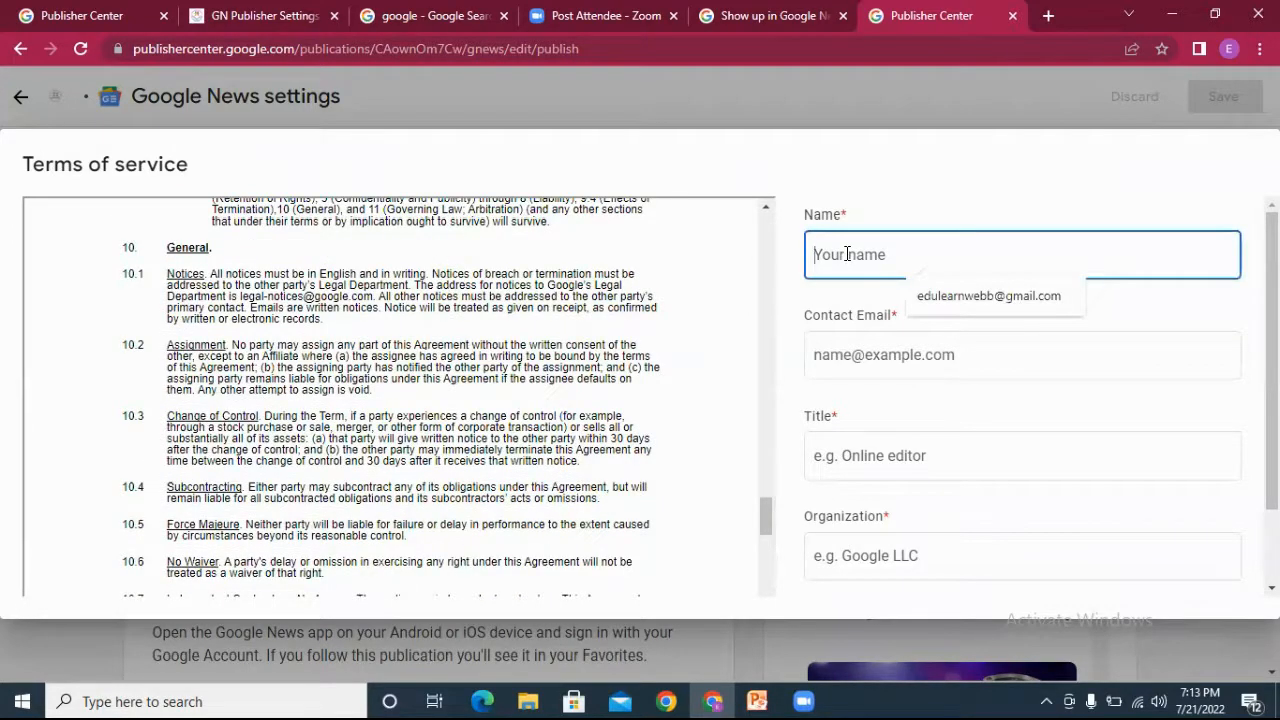
text(Edu)
click(975, 296)
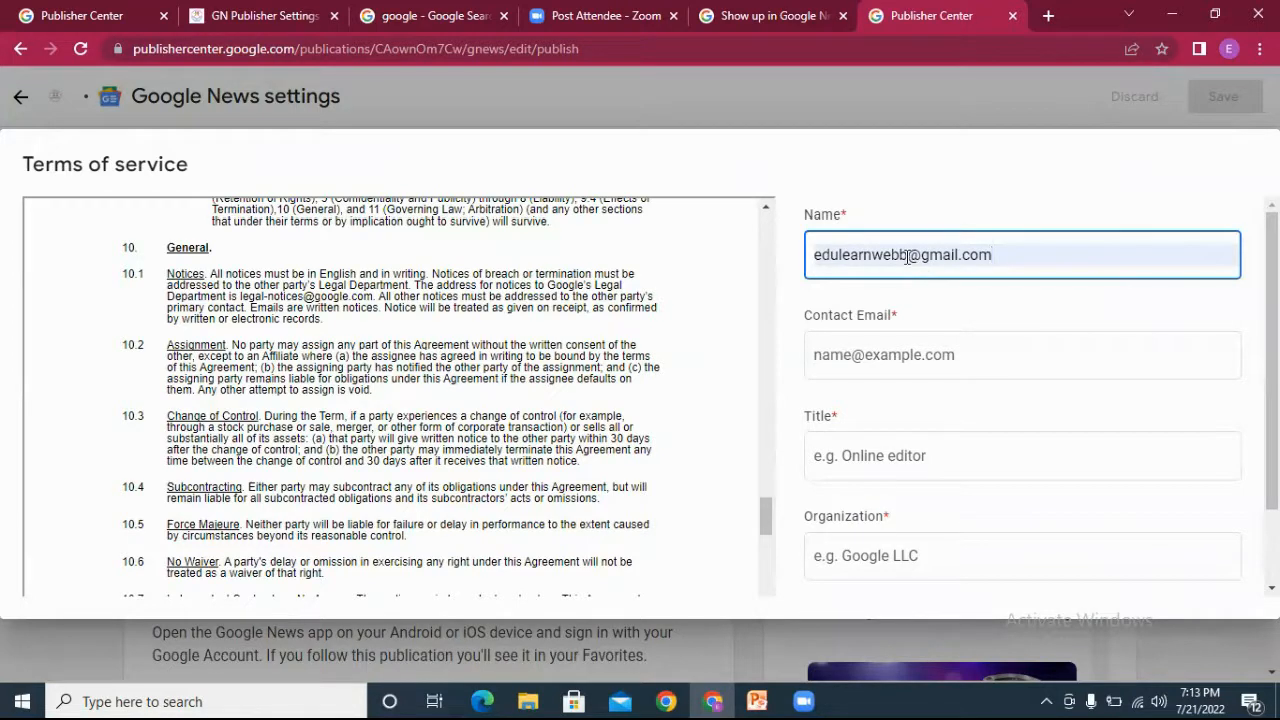
drag(910, 256, 1021, 256)
key(BackSpace)
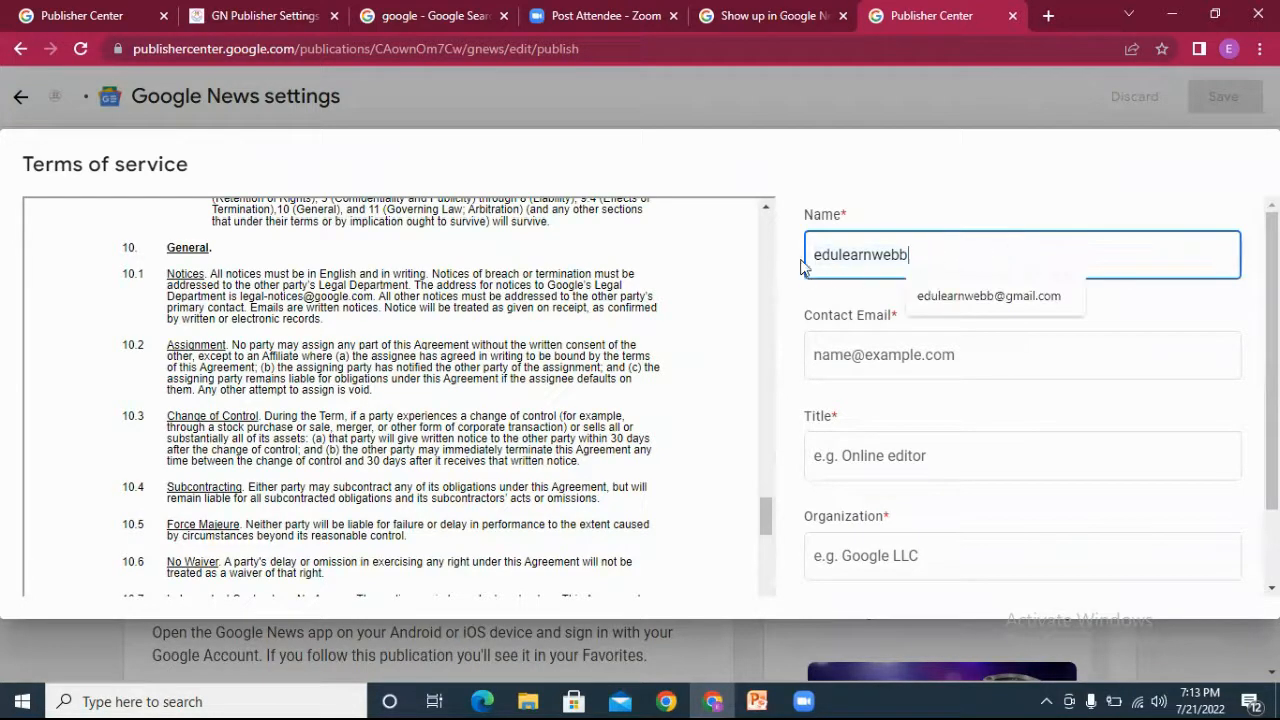
drag(824, 256, 812, 256)
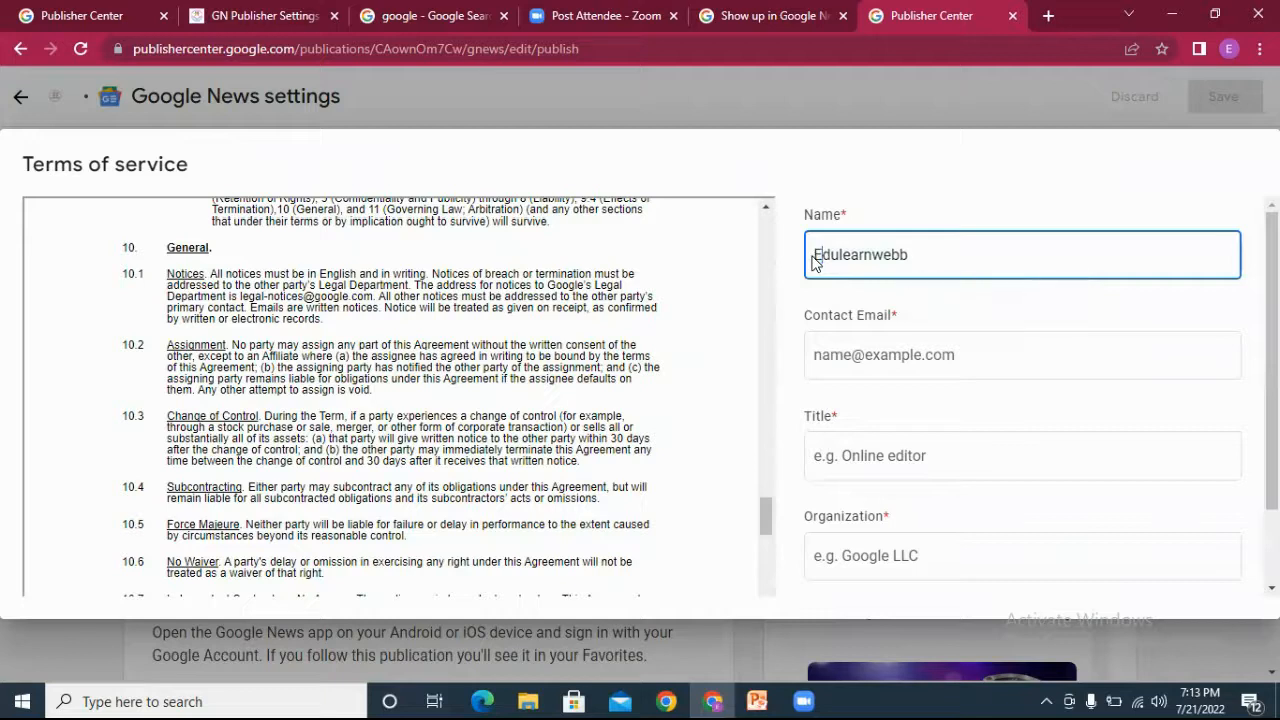
text(E)
click(907, 358)
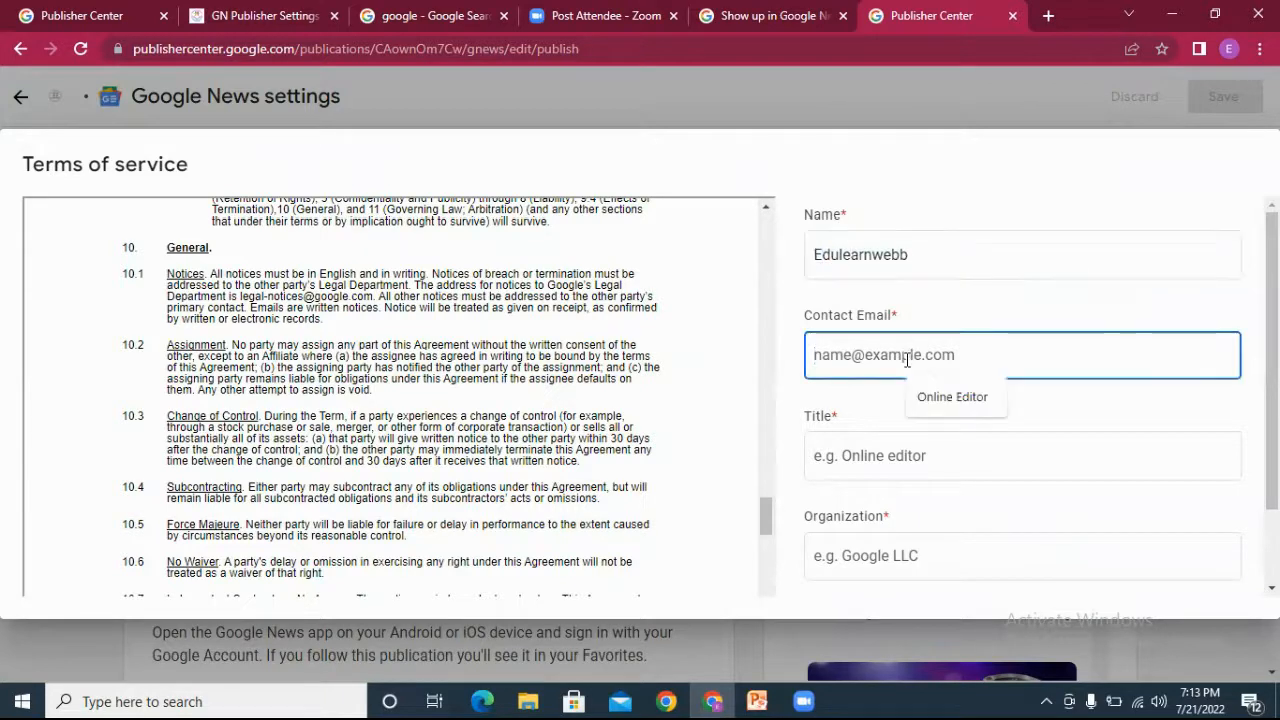
text(https://edutainnews.com/feed/gn)
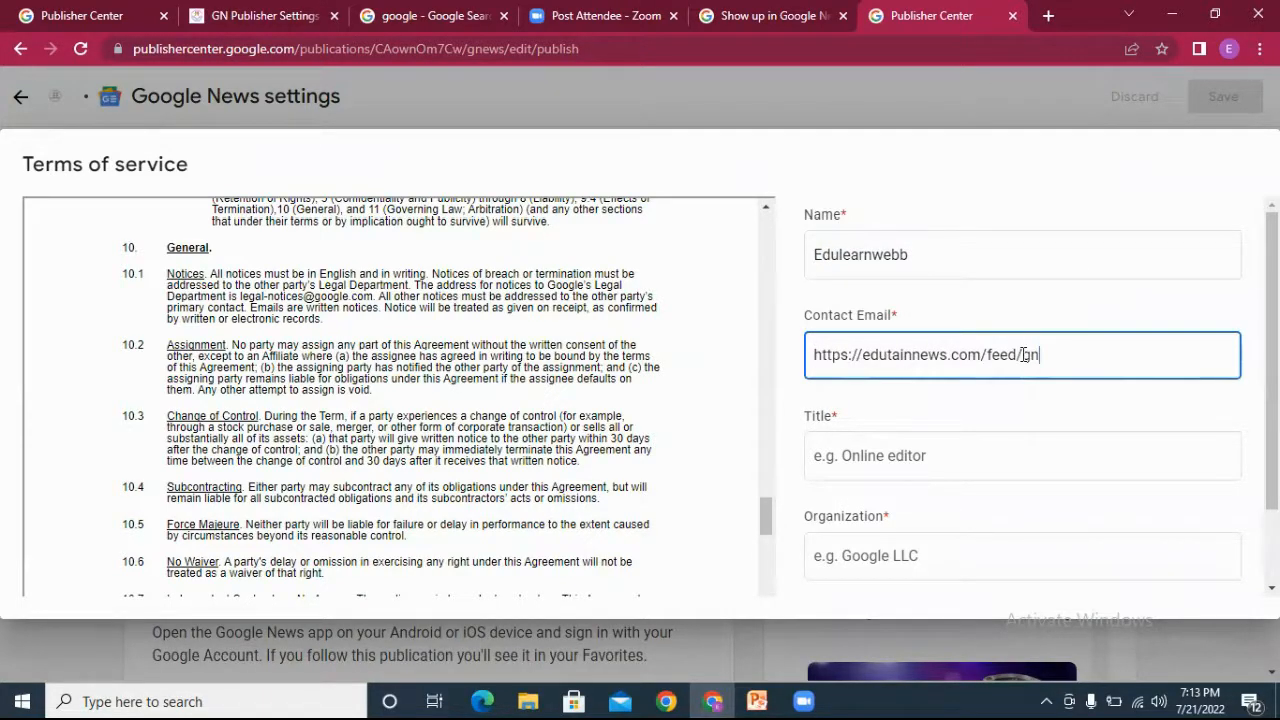
key(ctrl+a)
key(BackSpace)
text(E)
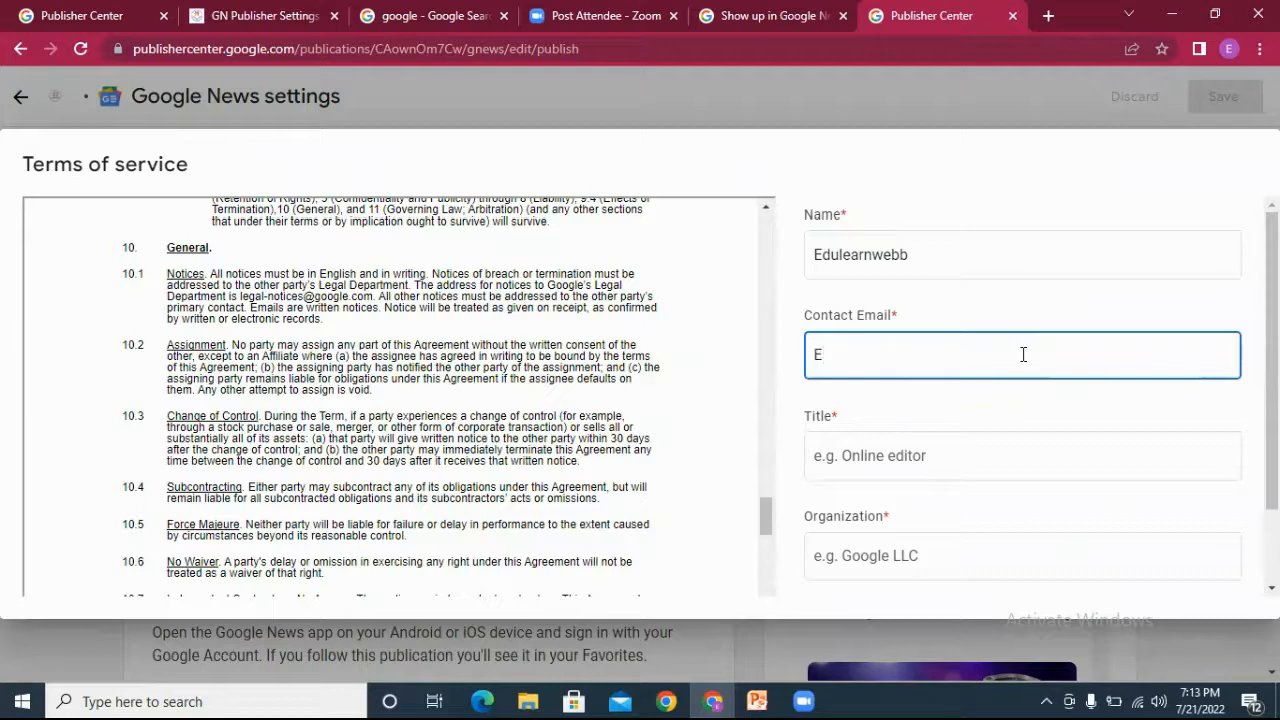
key(BackSpace)
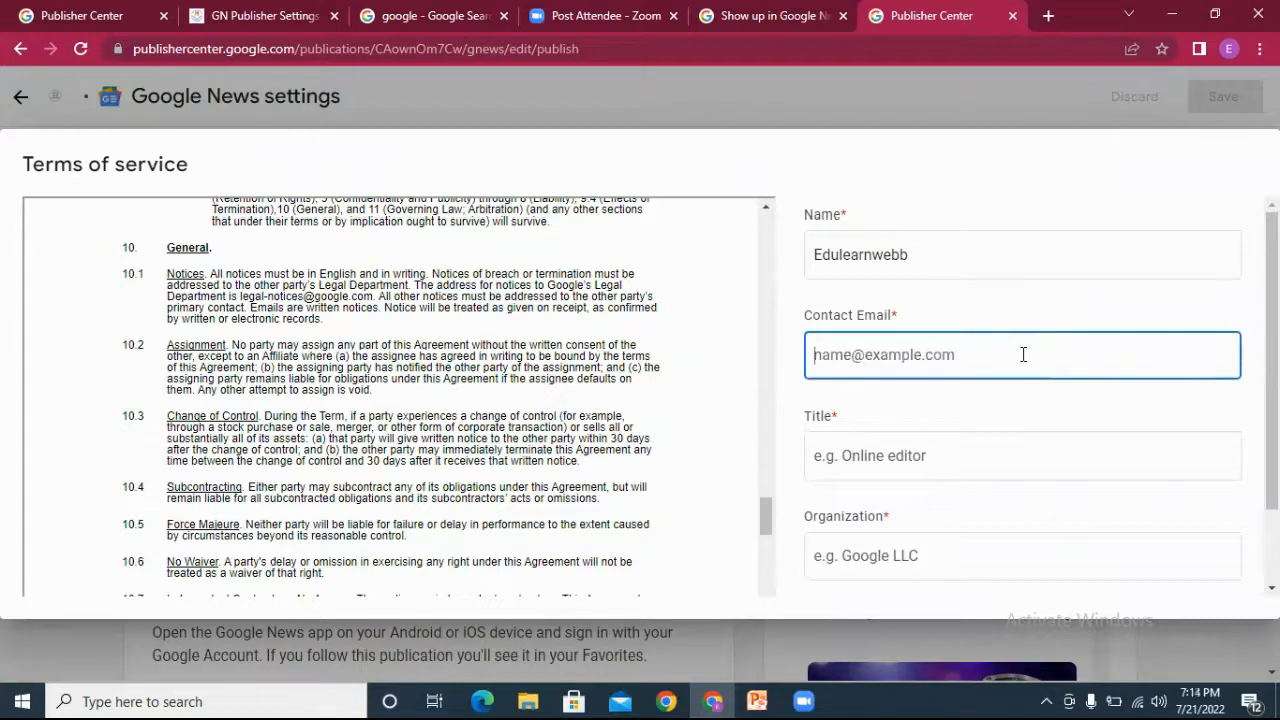
Step: Copy the signed-in account's e-mail address from the Google account details and paste it as the Contact Email in the terms of service form
click(432, 16)
click(1222, 114)
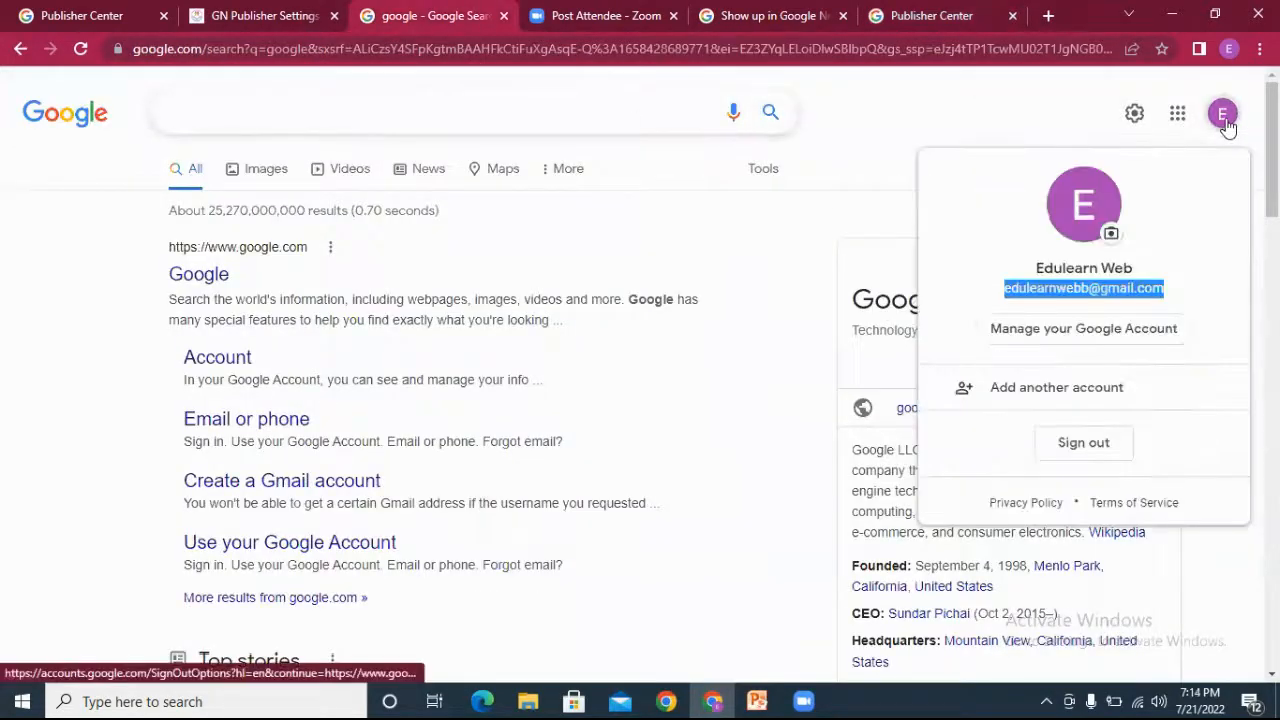
right_click(1053, 289)
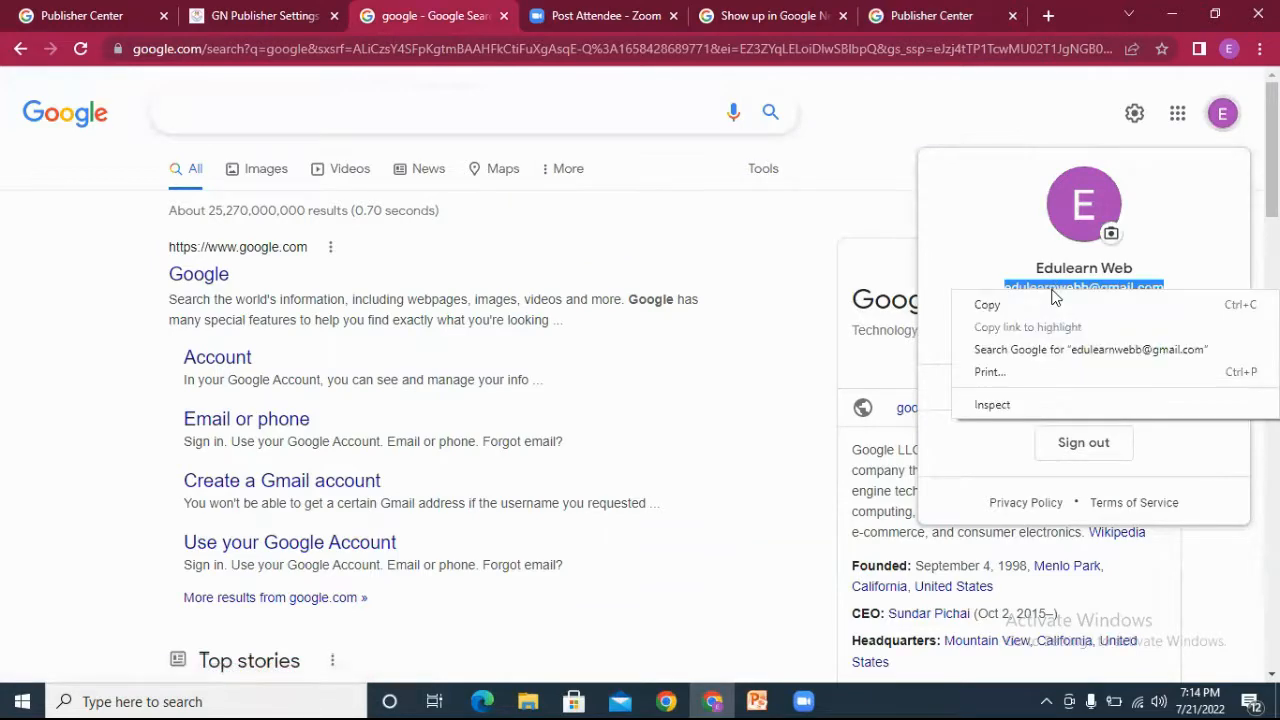
click(1033, 306)
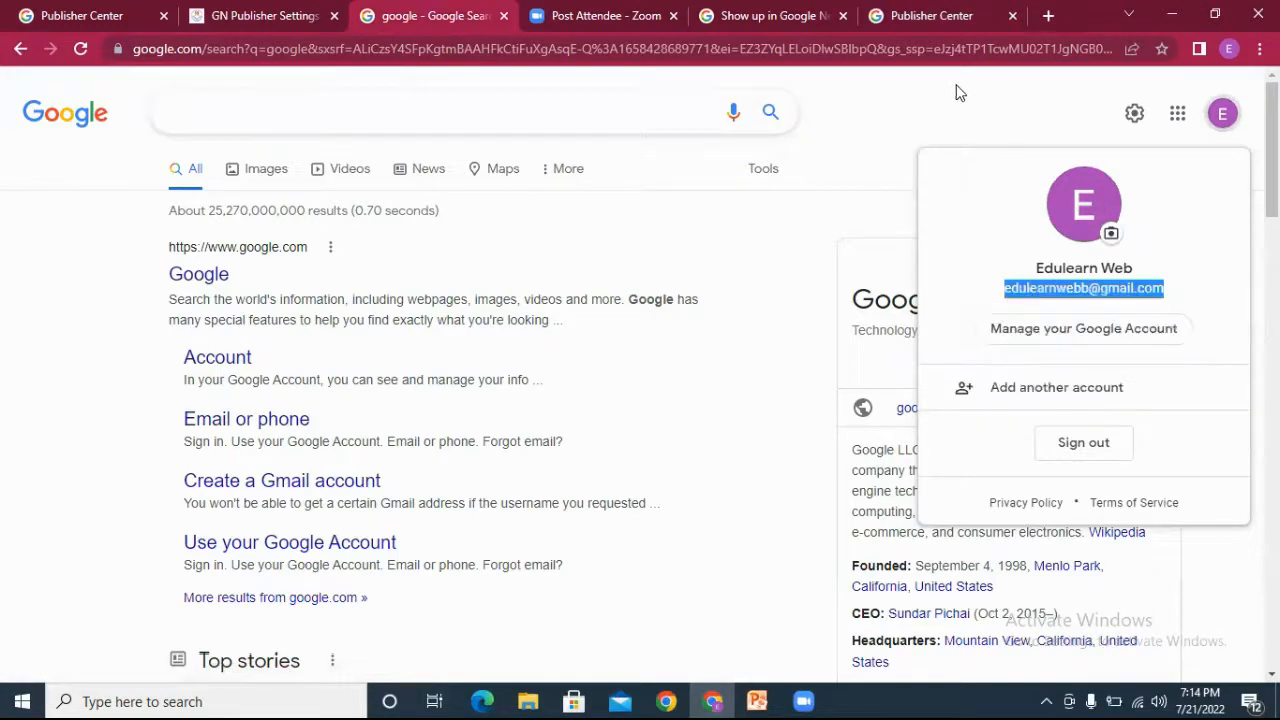
click(914, 22)
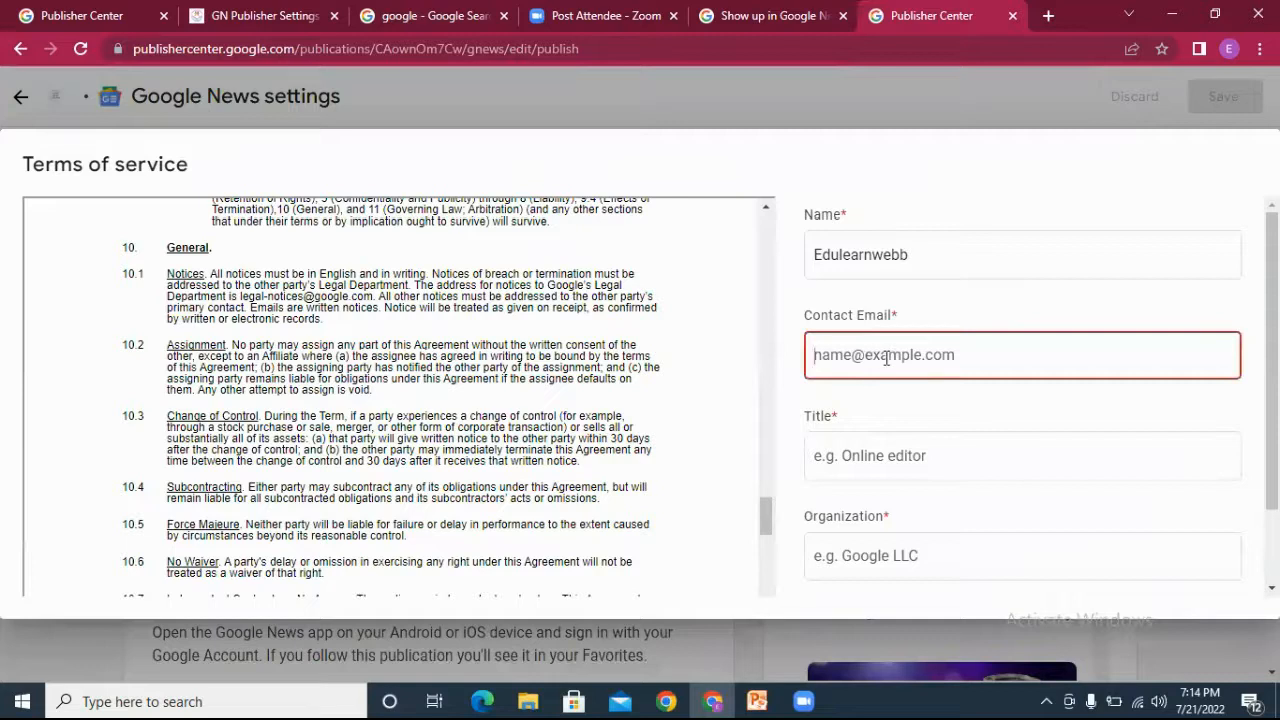
key(ctrl+v)
Step: Enter Online Editor as the Title in the terms of service form
click(886, 455)
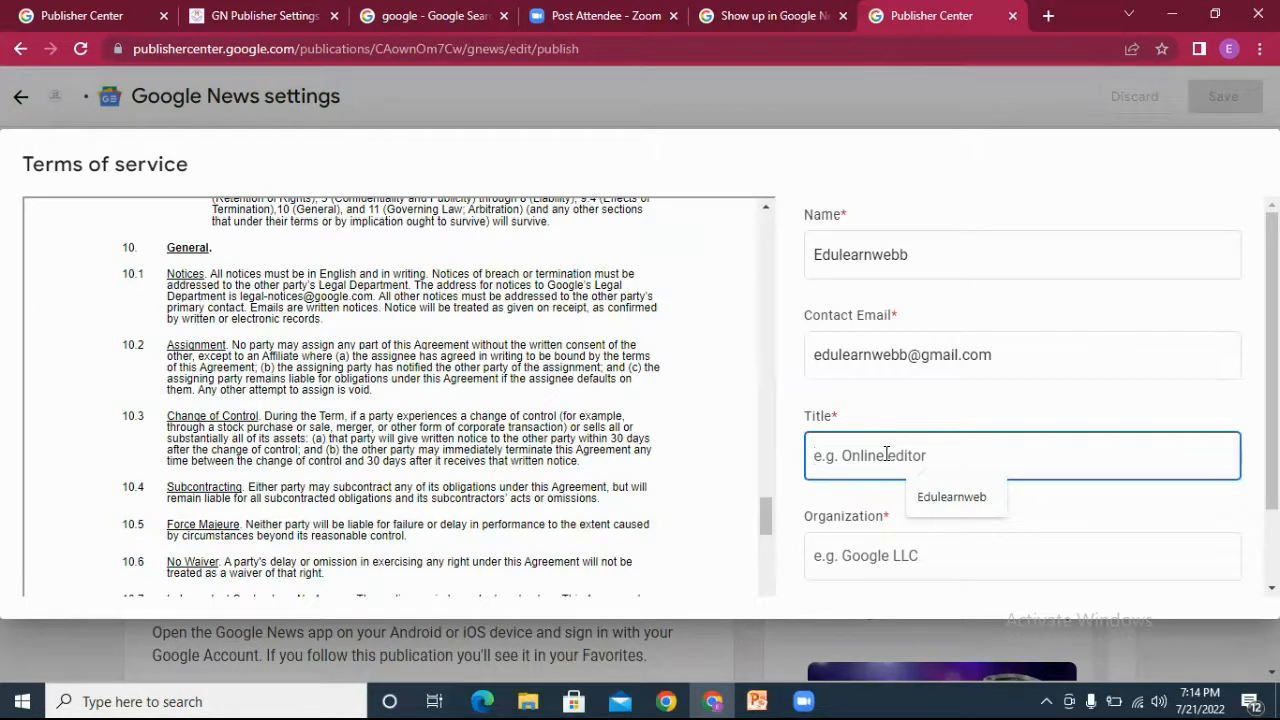
text(Online)
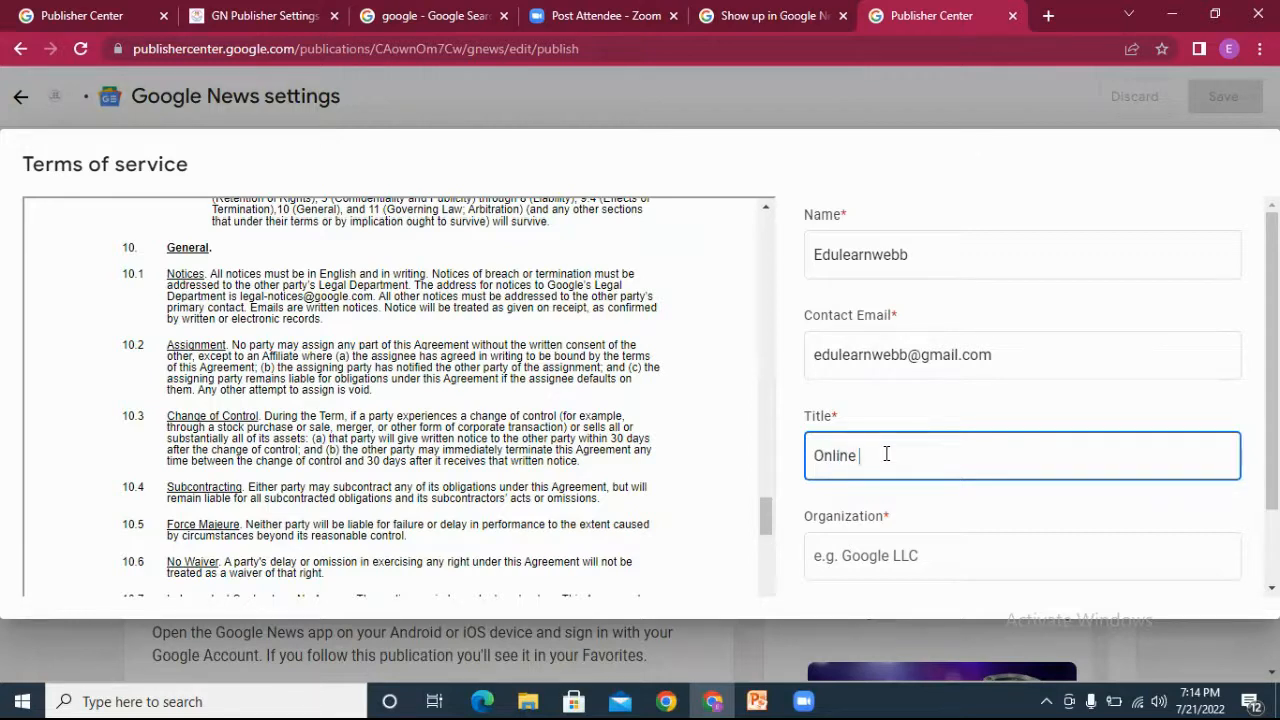
text(Editor)
Step: Fill in the Organization as Edutainnews and replace it with the spelling suggestion "Edutain news"
scroll(895, 462, down, 1)
click(893, 468)
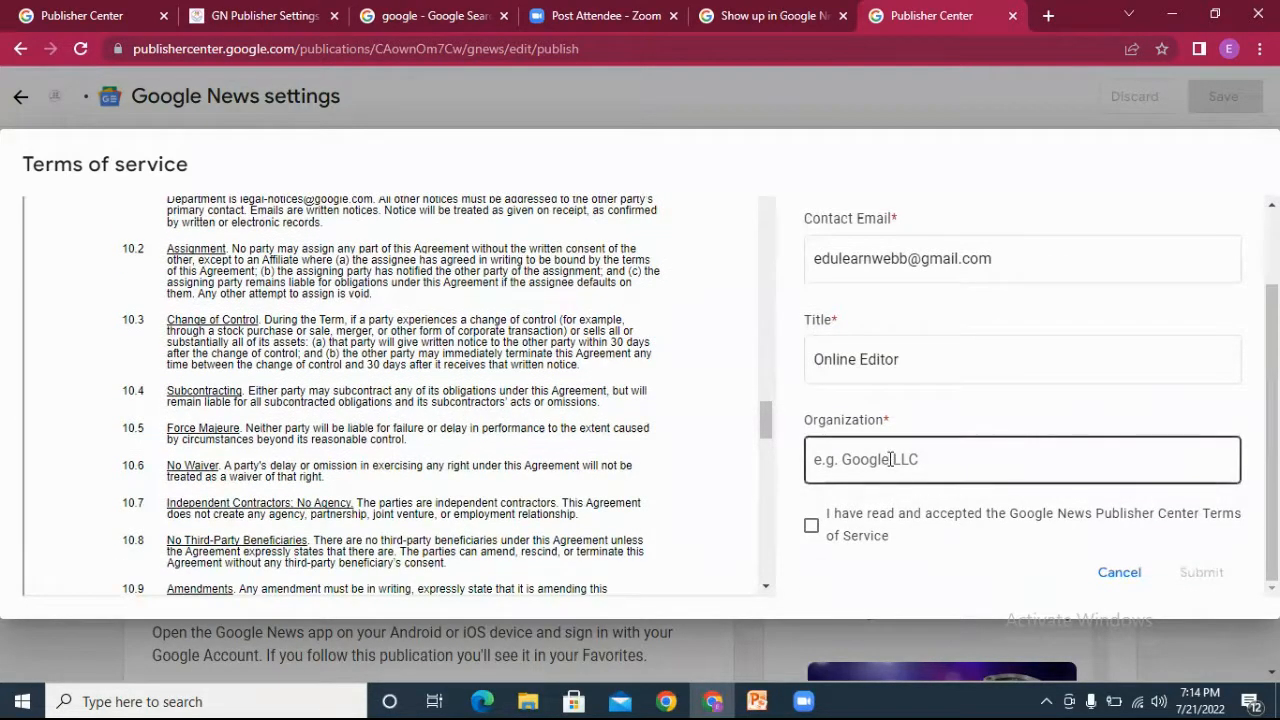
click(890, 459)
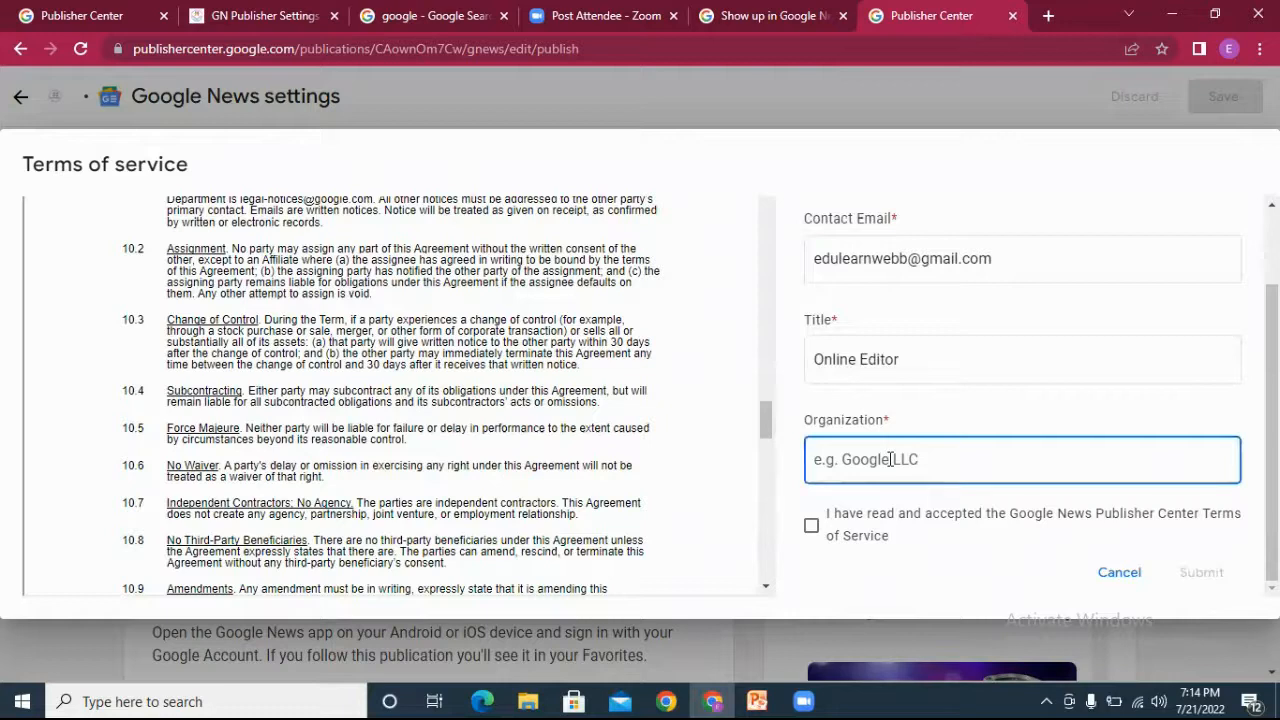
text(Edutainnews)
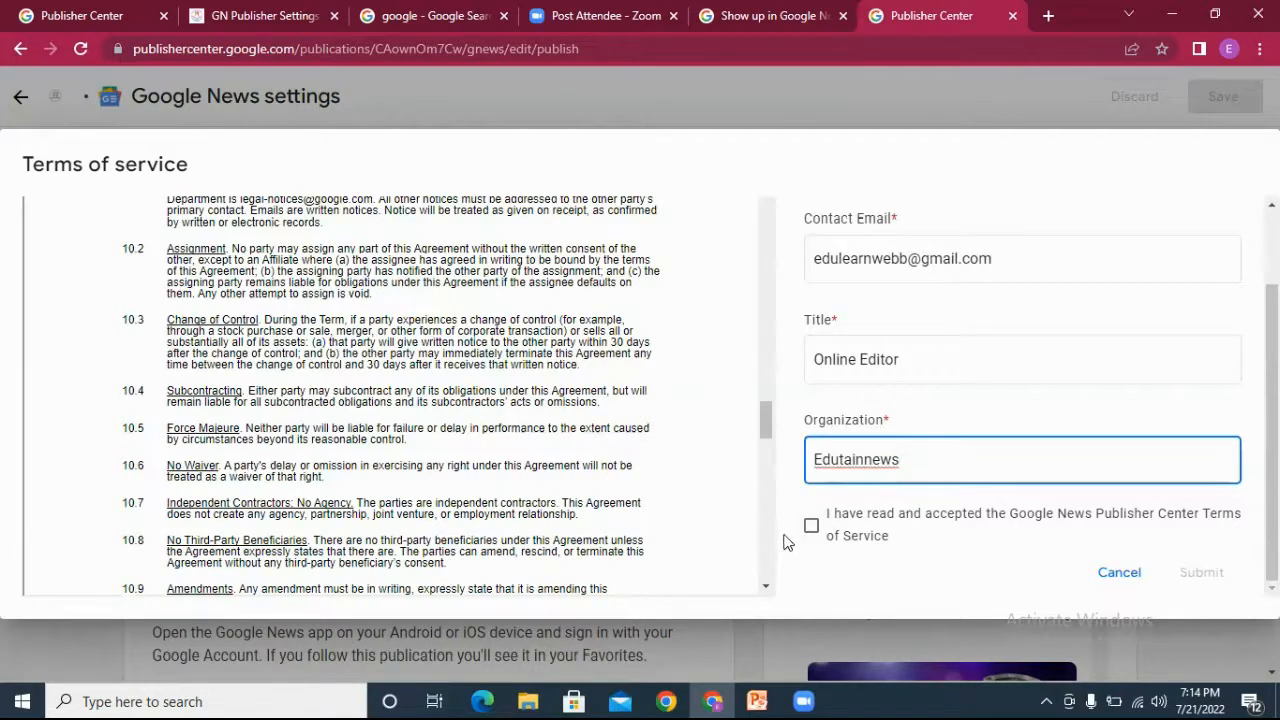
right_click(851, 459)
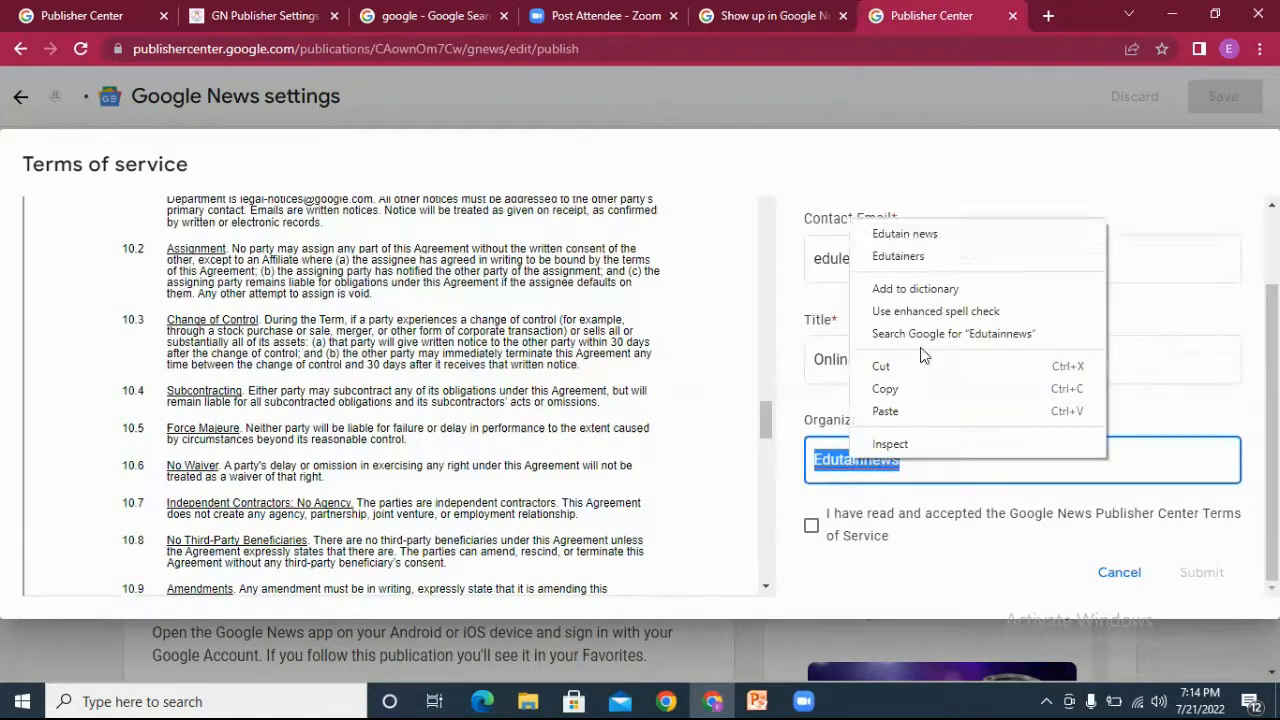
click(894, 236)
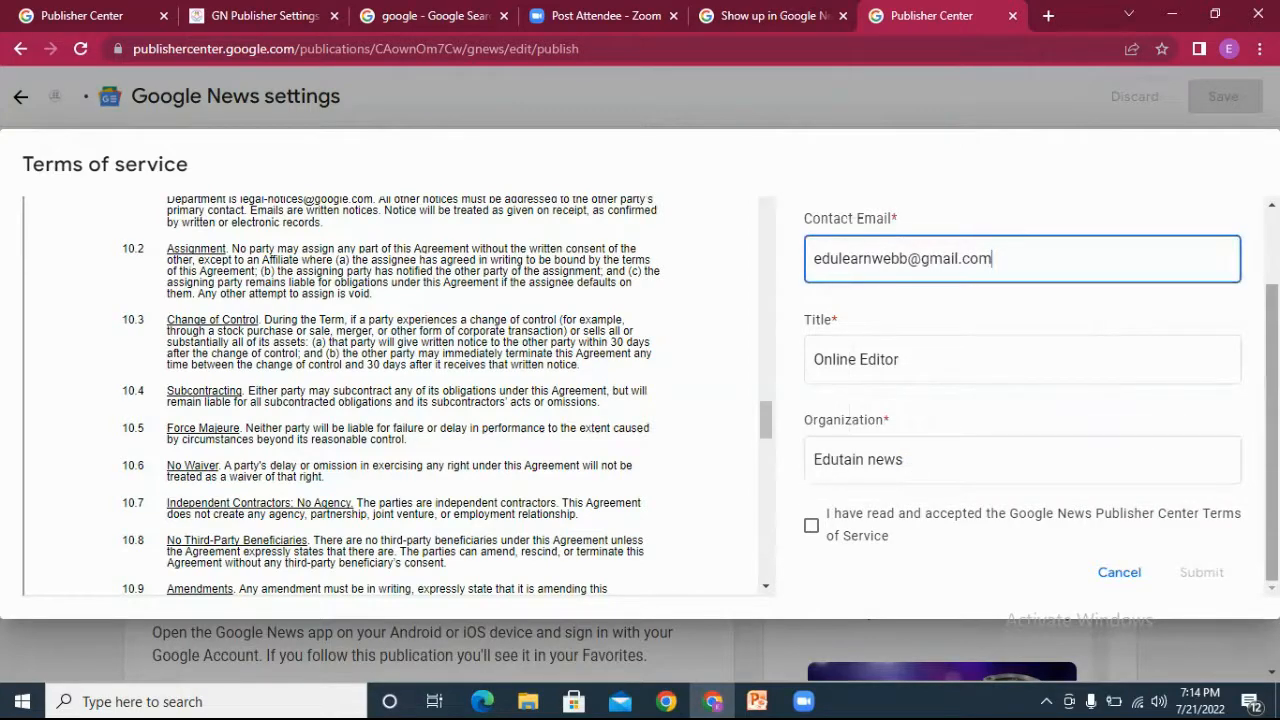
Step: Accept the Google News Publisher Center Terms of Service, go through the agreement to its end and submit the form
click(811, 526)
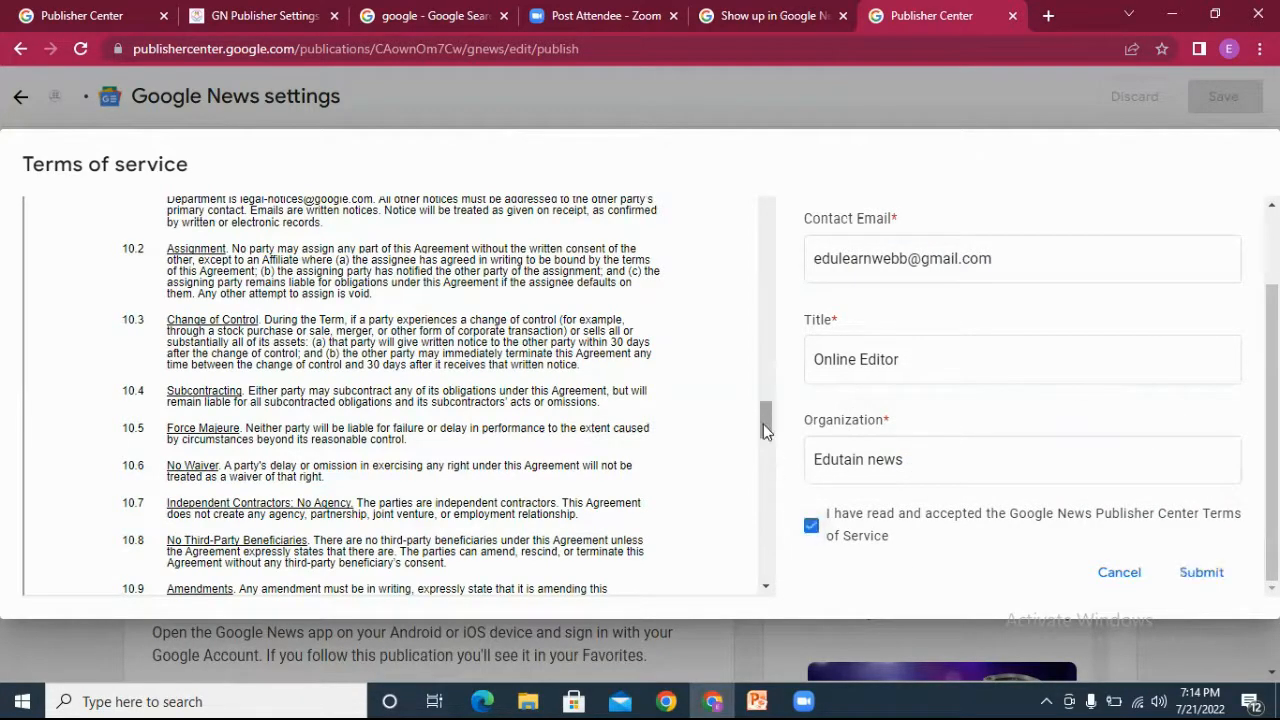
drag(763, 424, 766, 556)
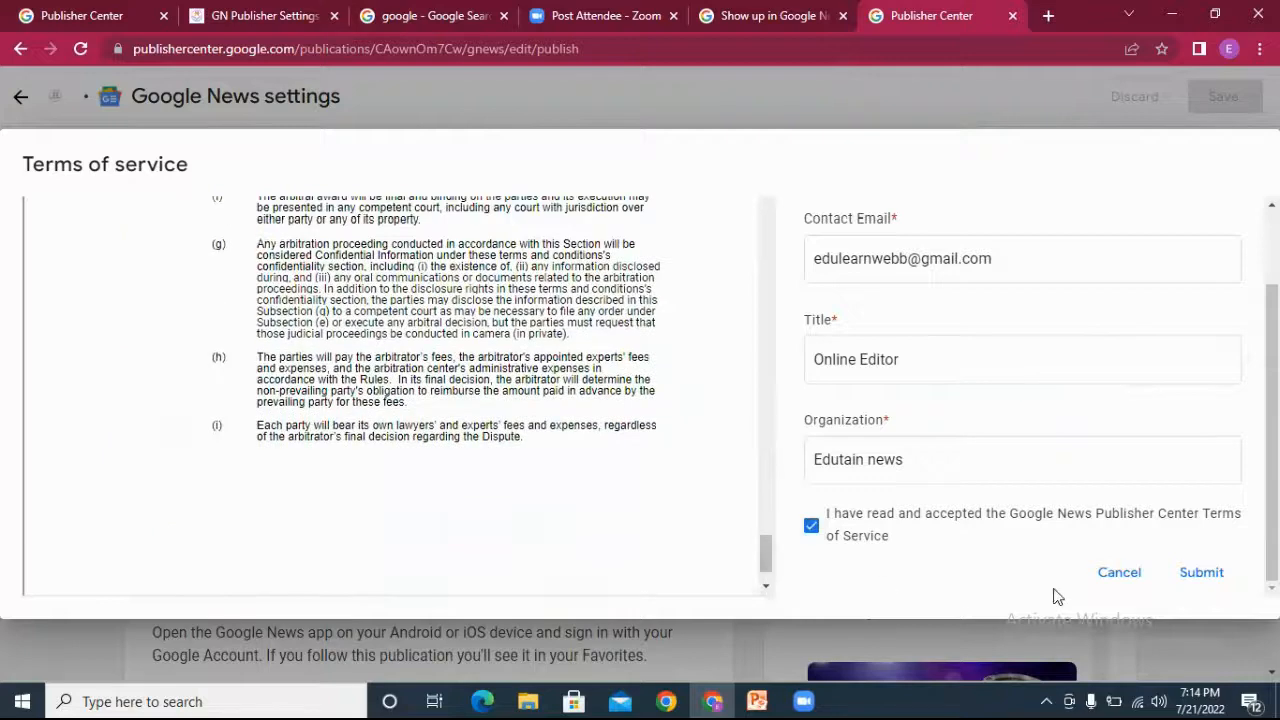
click(1193, 580)
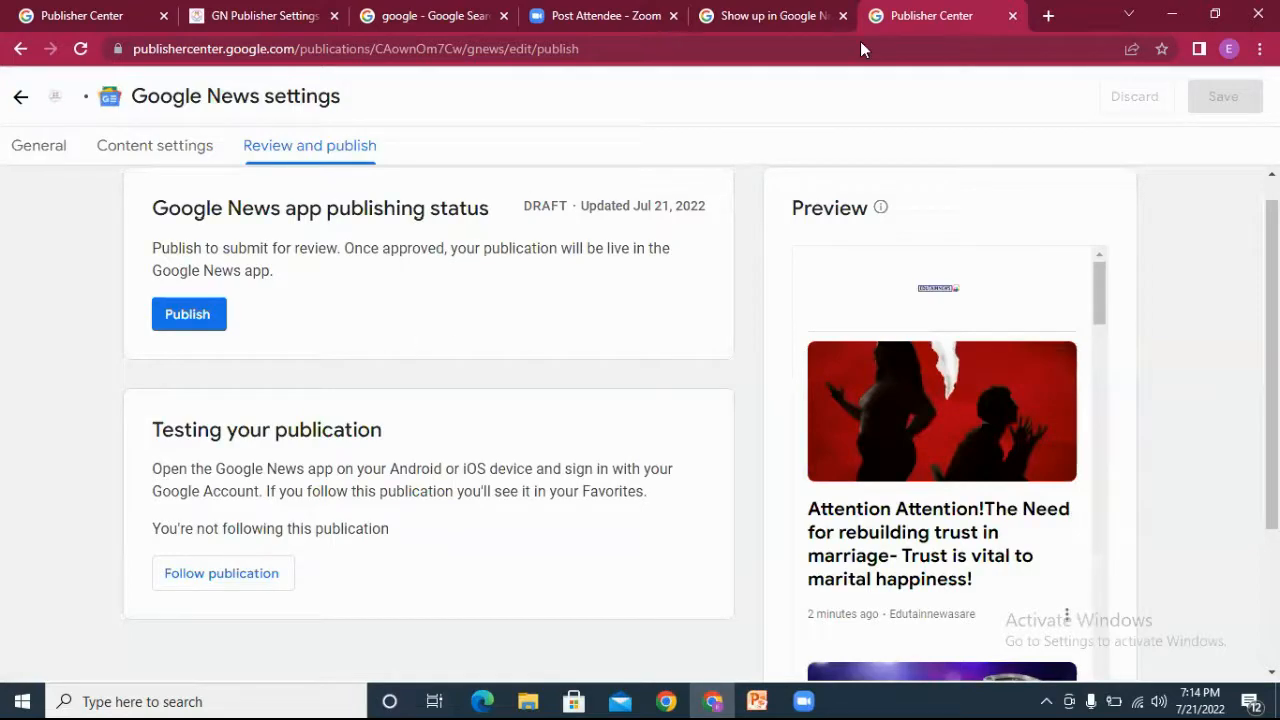
Step: Switch to Gmail and check the inbox and the Spam folder for messages
click(210, 17)
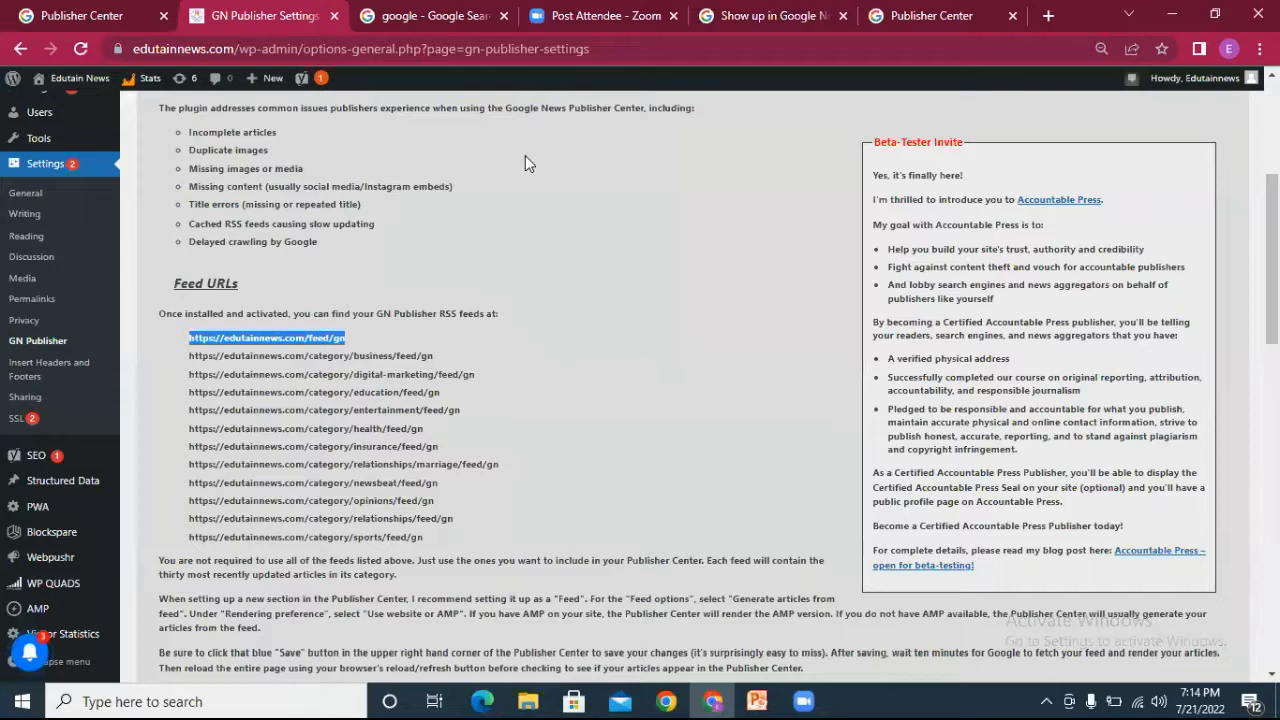
click(420, 17)
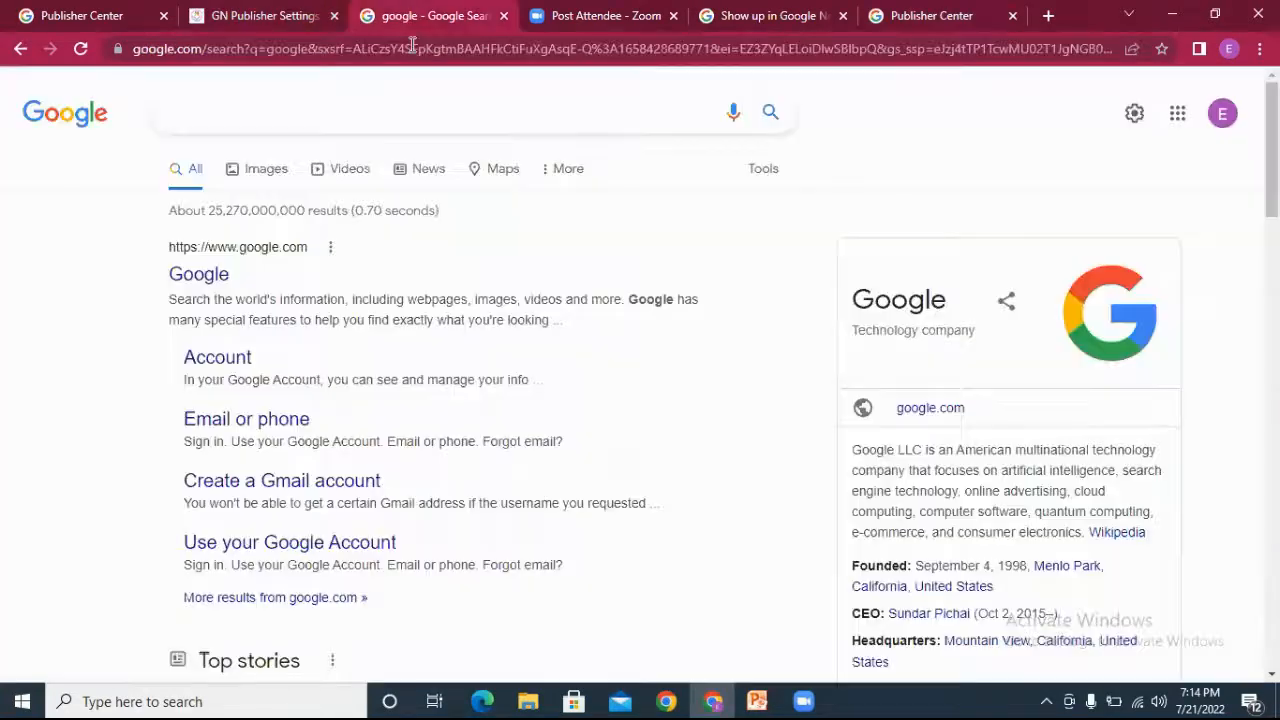
click(1175, 120)
click(1022, 383)
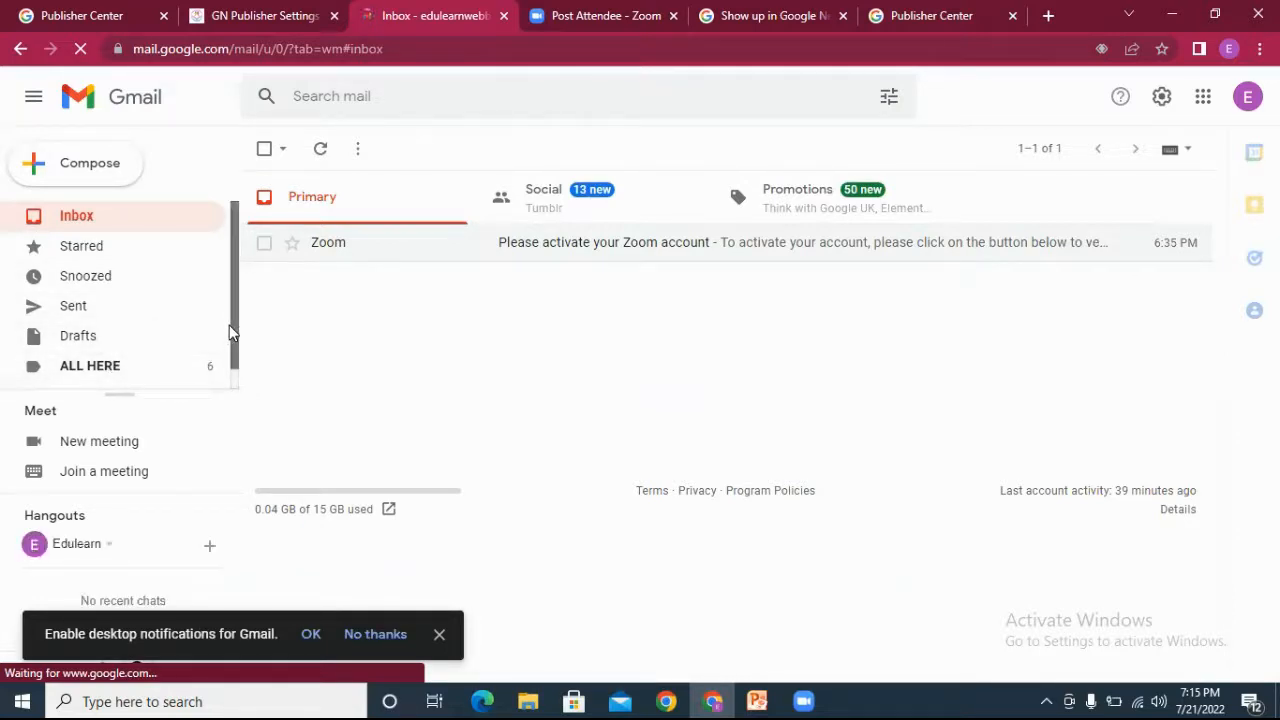
scroll(229, 360, down, 1)
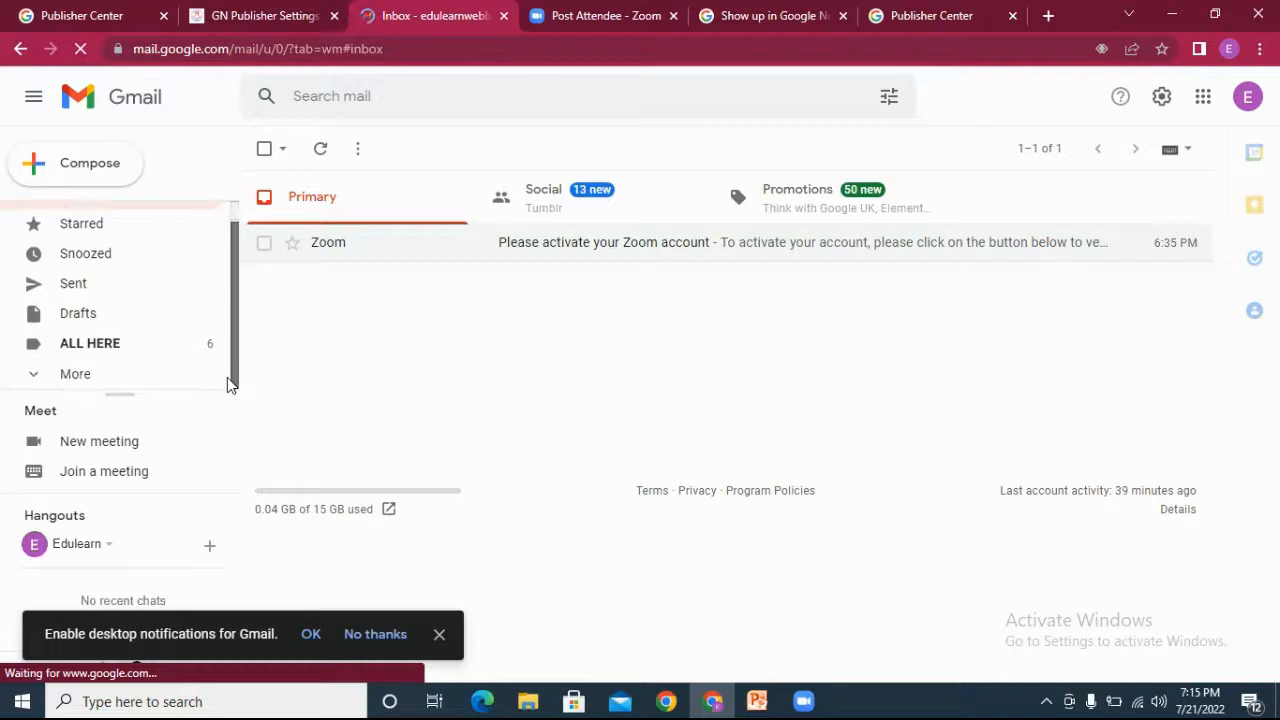
click(60, 385)
drag(233, 262, 232, 350)
click(102, 318)
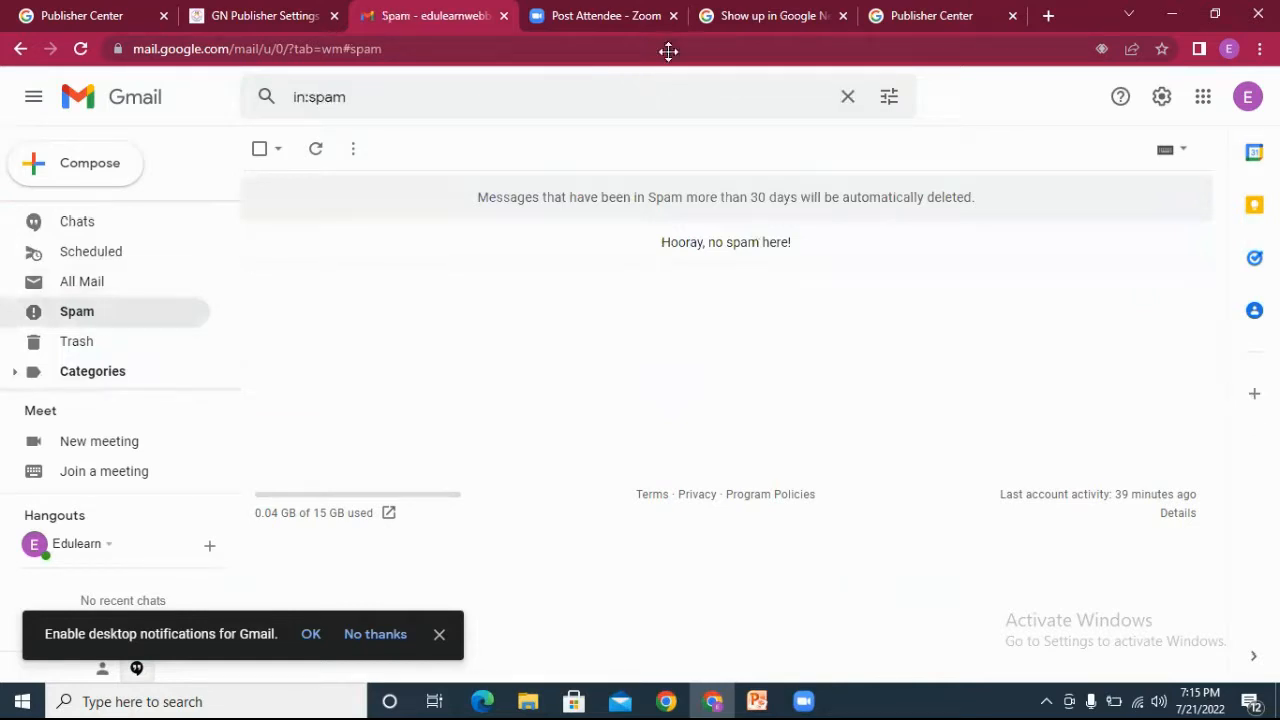
click(205, 18)
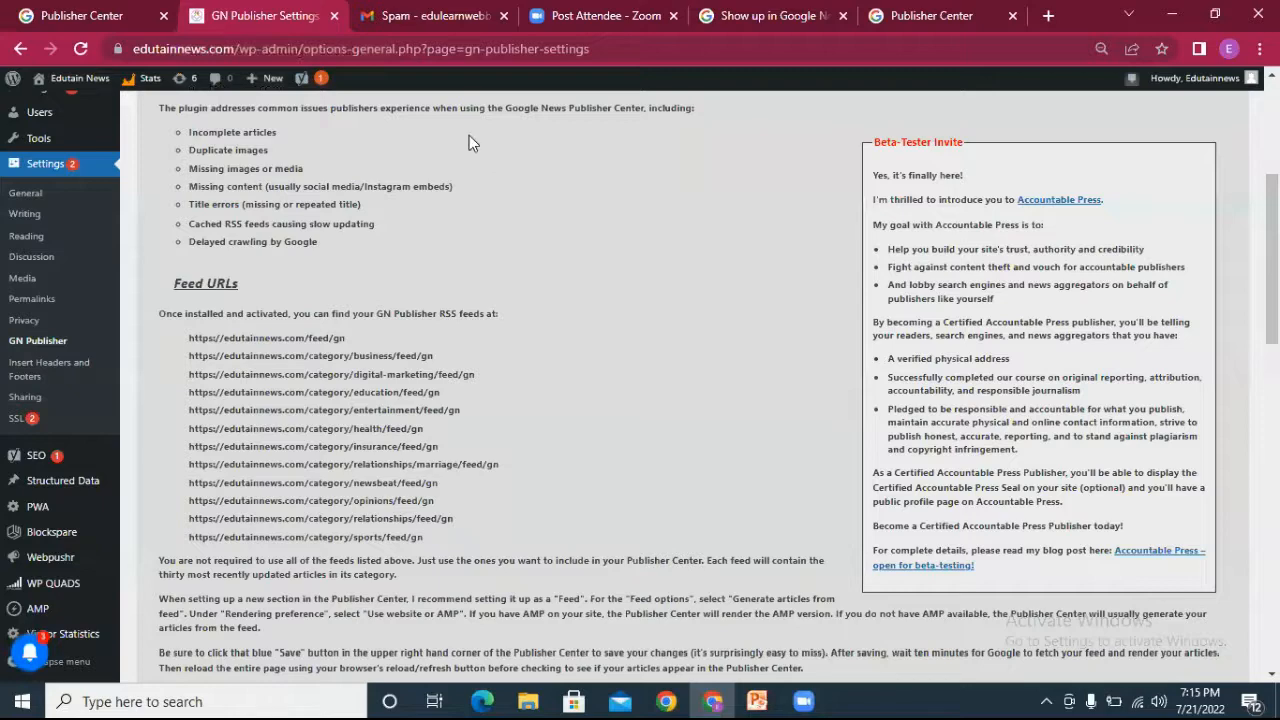
key(ctrl+Tab)
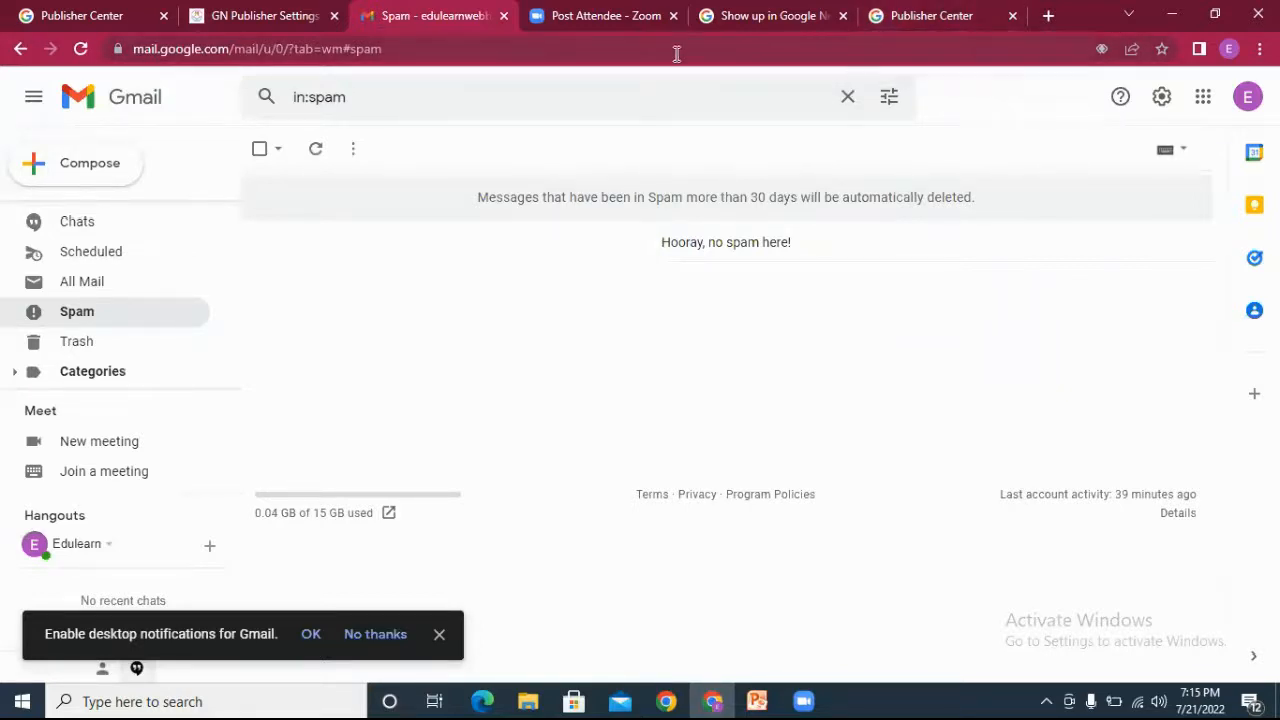
Step: Return to Publisher Center, publish Edutainnews to submit it for Google News review and dismiss the submission notice
click(888, 29)
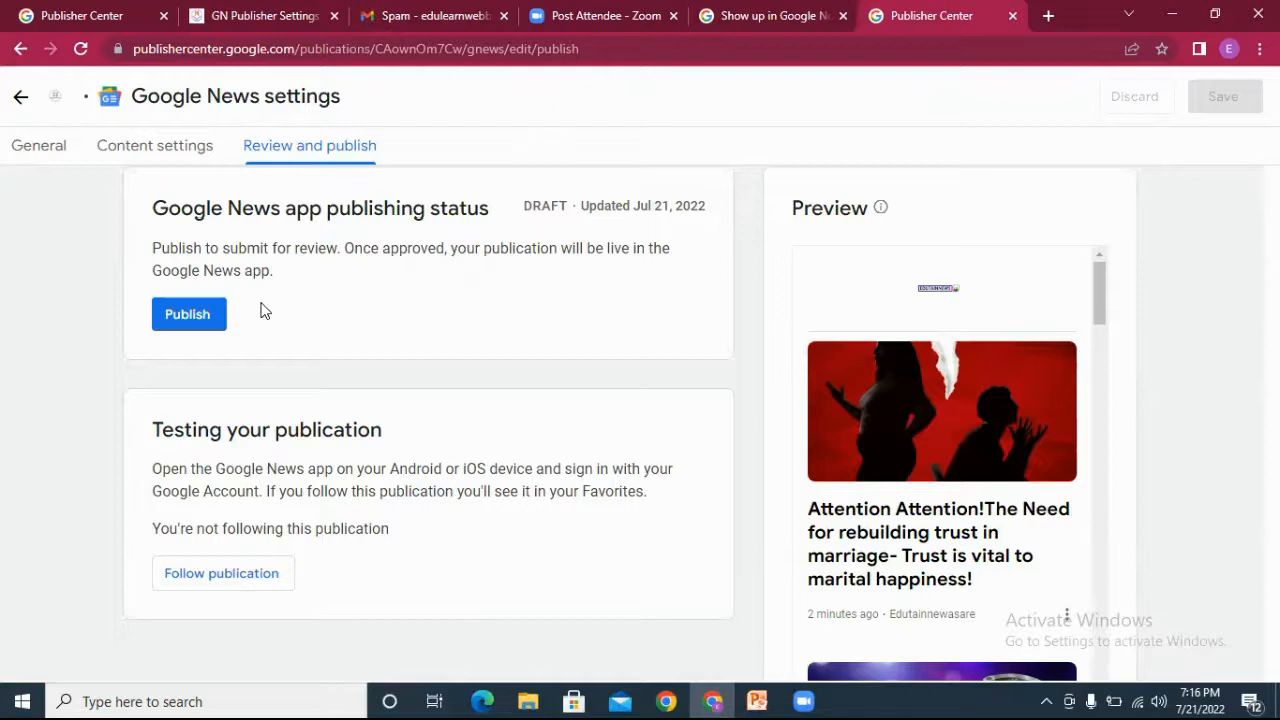
click(201, 318)
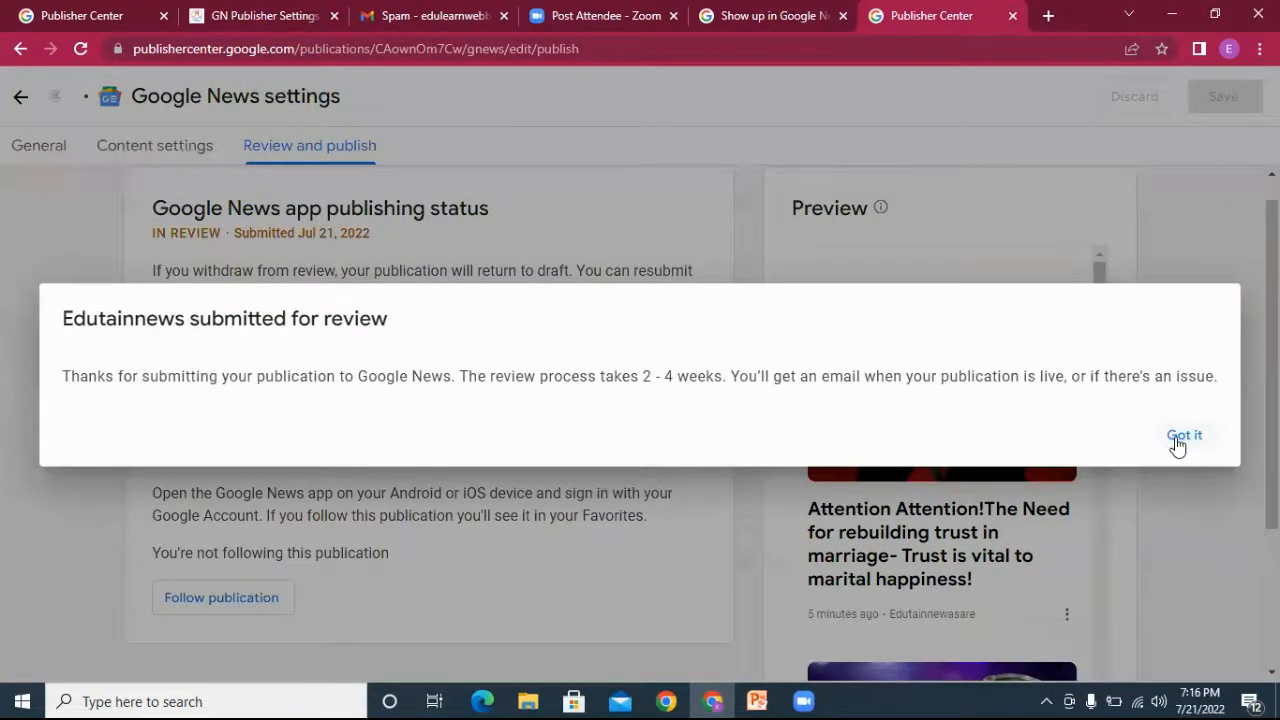
click(1183, 436)
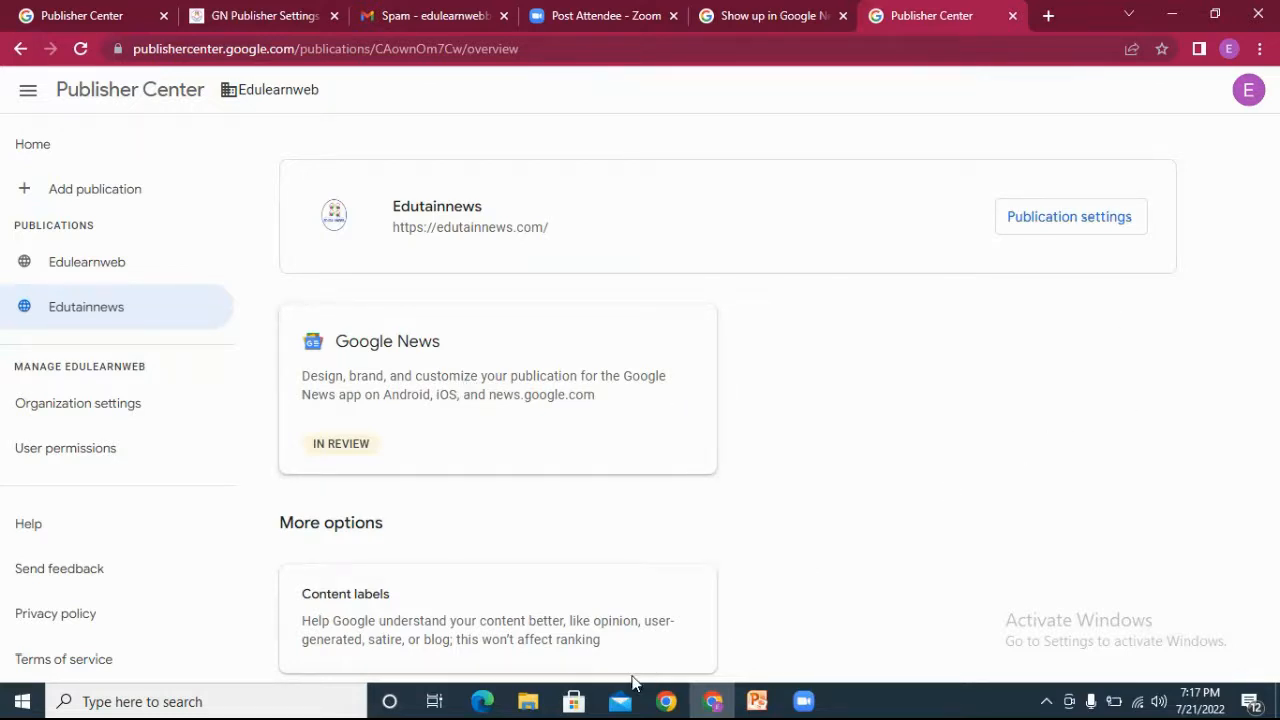
Step: View the content labels options for Edutainnews and return to the publication's overview
click(425, 650)
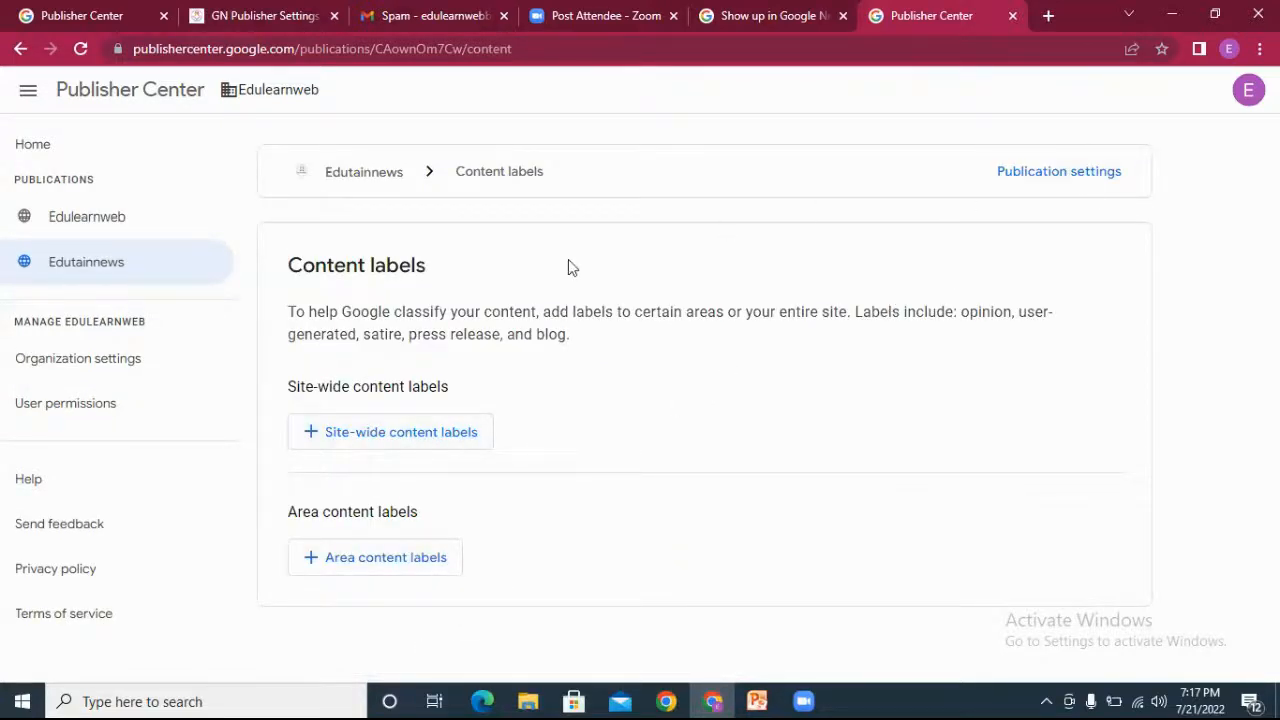
click(88, 272)
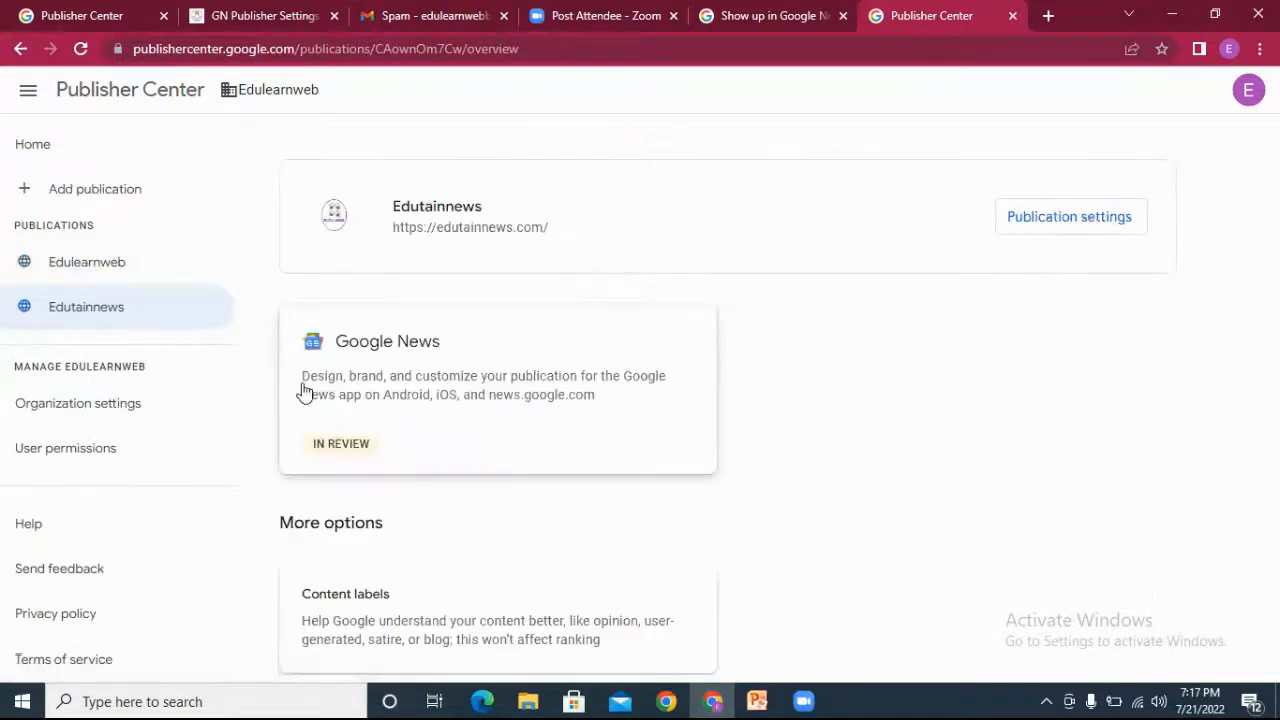